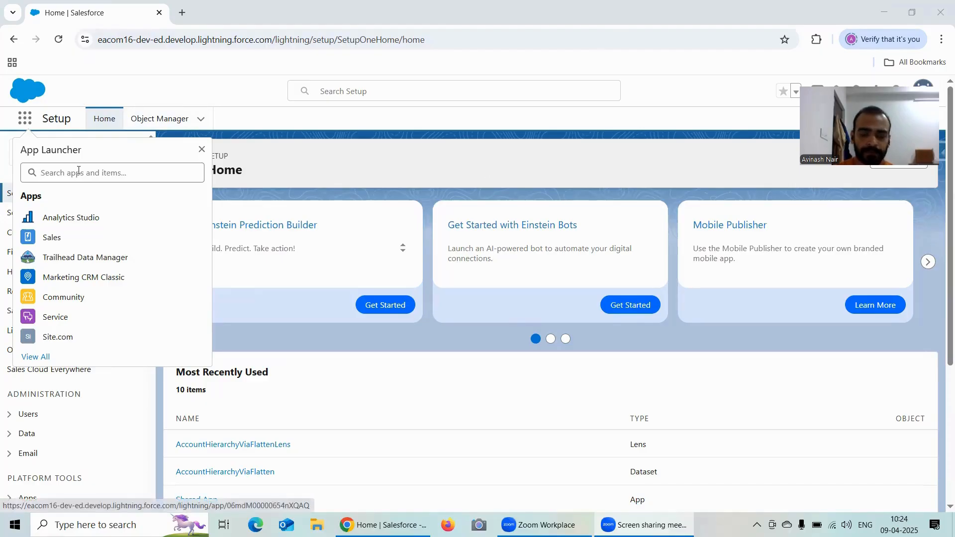
Step: Open Analytics Studio without the duplicate browser tab and display the AccountHierarchyViaFlattenLens lens
double_click(86, 218)
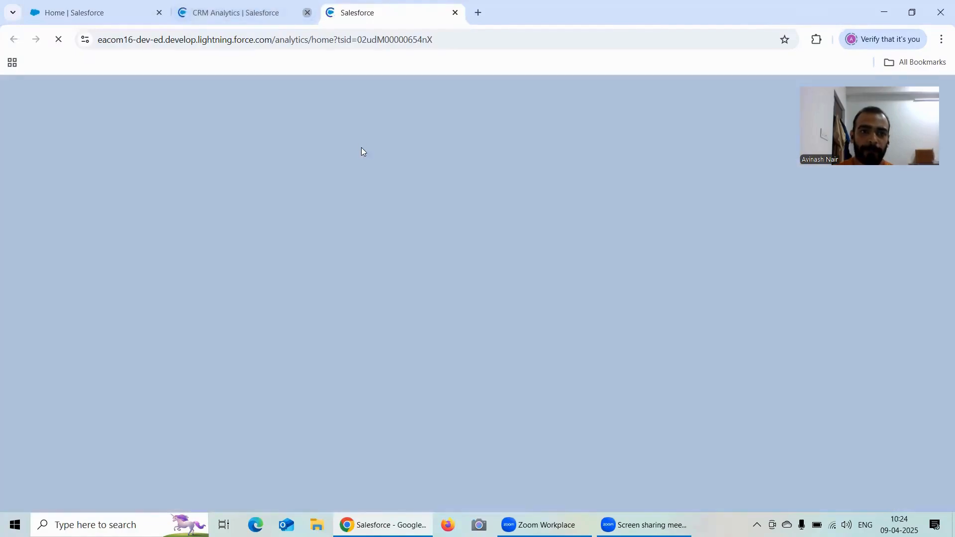
left_click(307, 12)
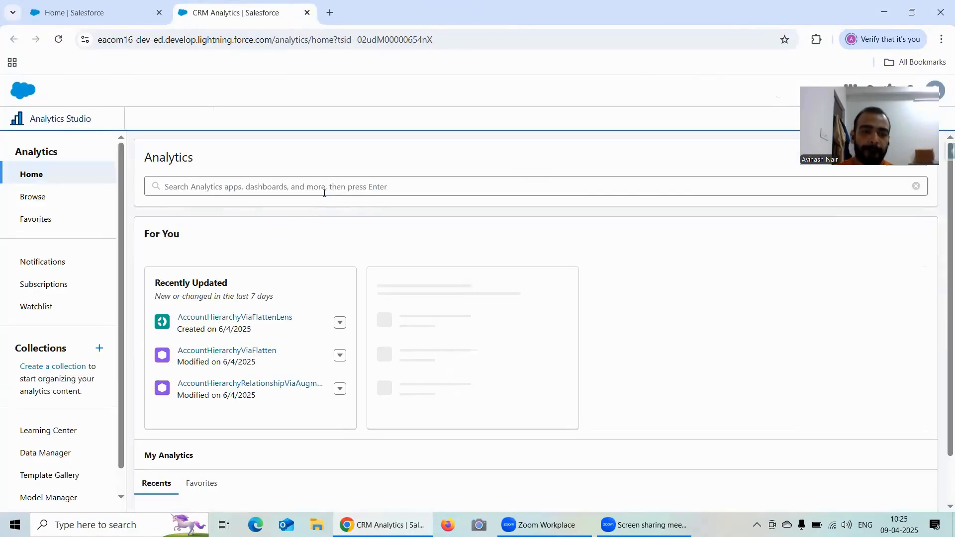
left_click(255, 317)
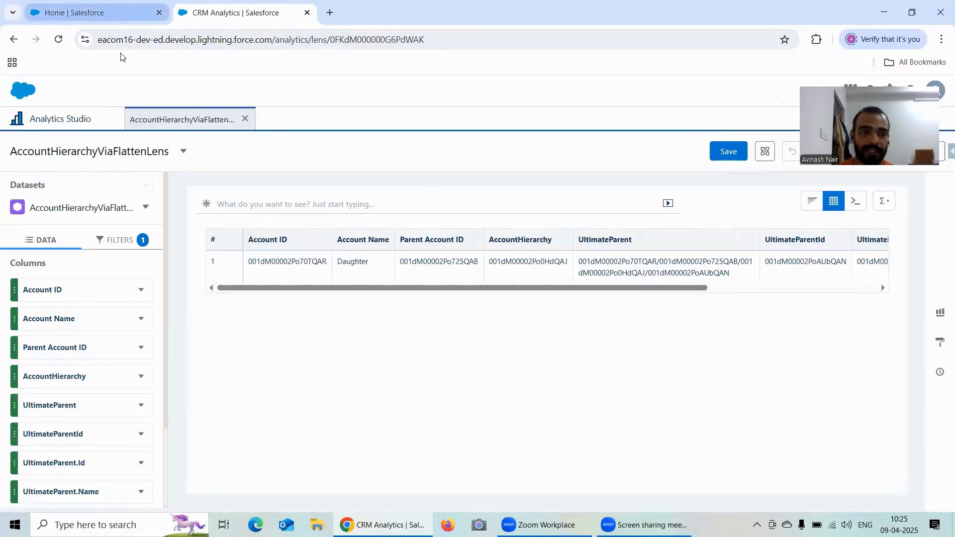
Step: Return to the Analytics Studio home page and open Data Manager
left_click(91, 16)
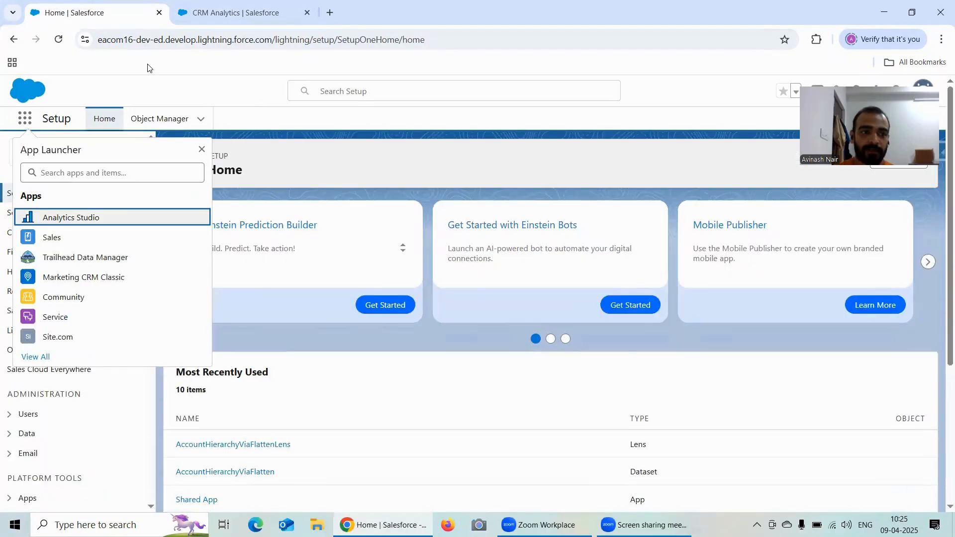
left_click(258, 8)
left_click(34, 128)
scroll(97, 318, "down", 1)
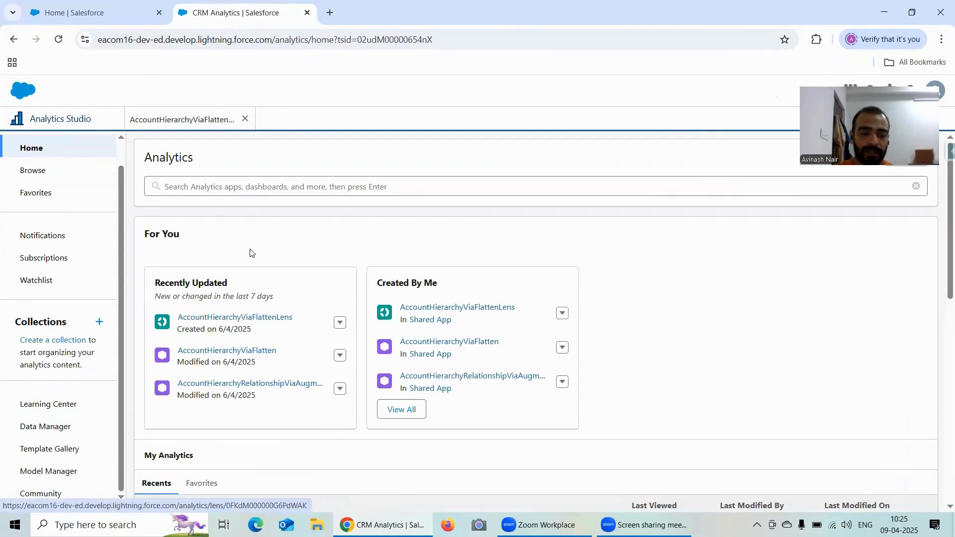
left_click(54, 427)
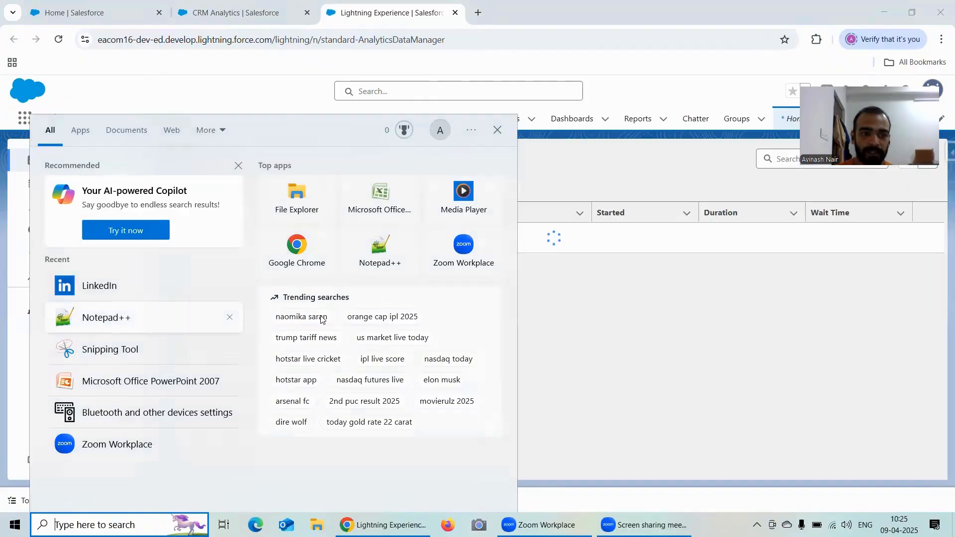
Step: Switch to Notepad++ and go to the last line of Salesforce CRM Analytics Free Training Session.txt
left_click(323, 318)
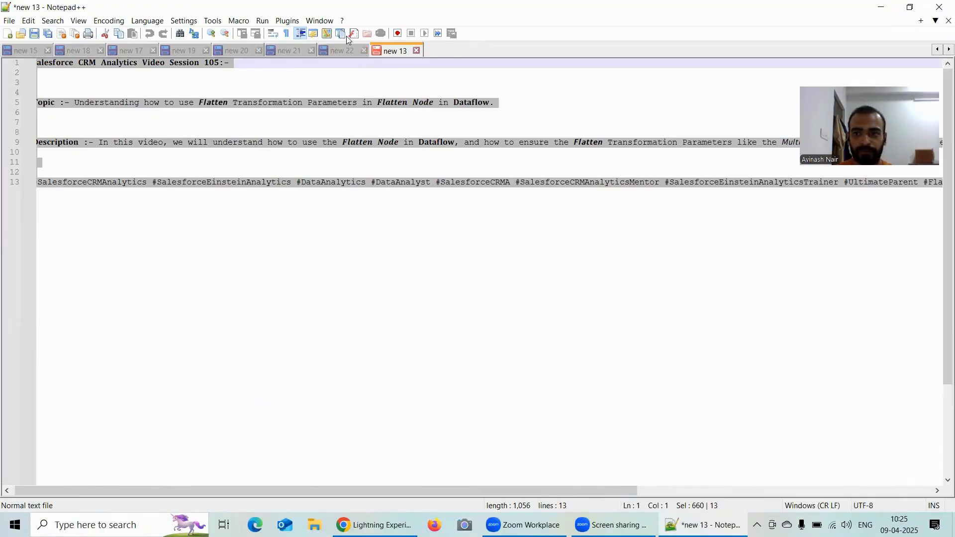
left_click(935, 49)
left_click(320, 50)
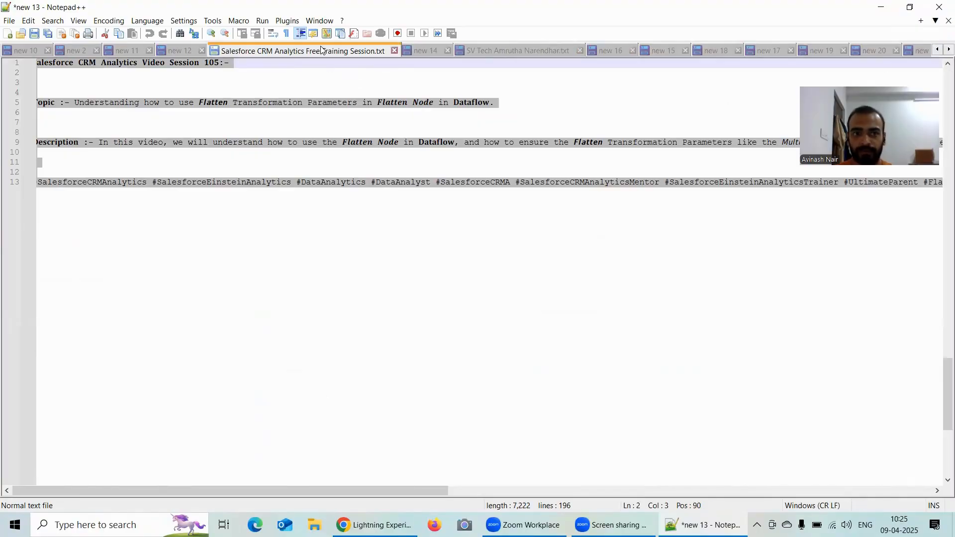
scroll(342, 229, "down", 4)
double_click(138, 212)
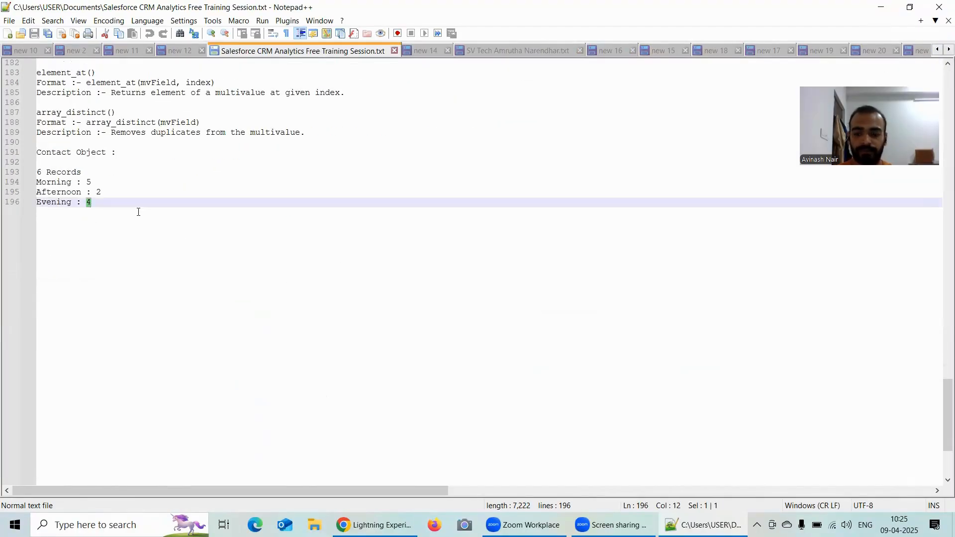
key("Return")
key("Return")
key("ctrl+z")
key("ctrl+z")
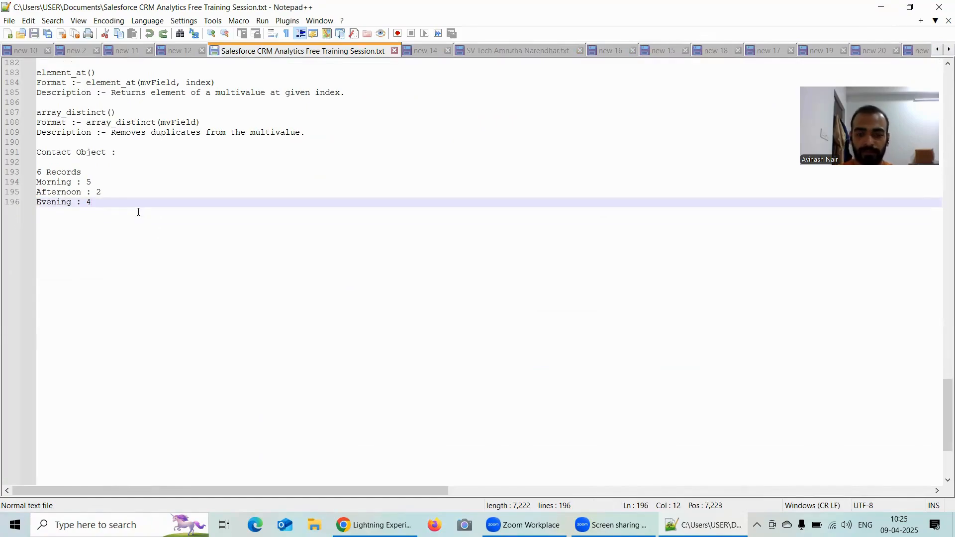
Step: Add three new lines below the "Evening : 4" line at the end of the notes
key("Return")
key("Return")
key("Return")
scroll(140, 219, "down", 2)
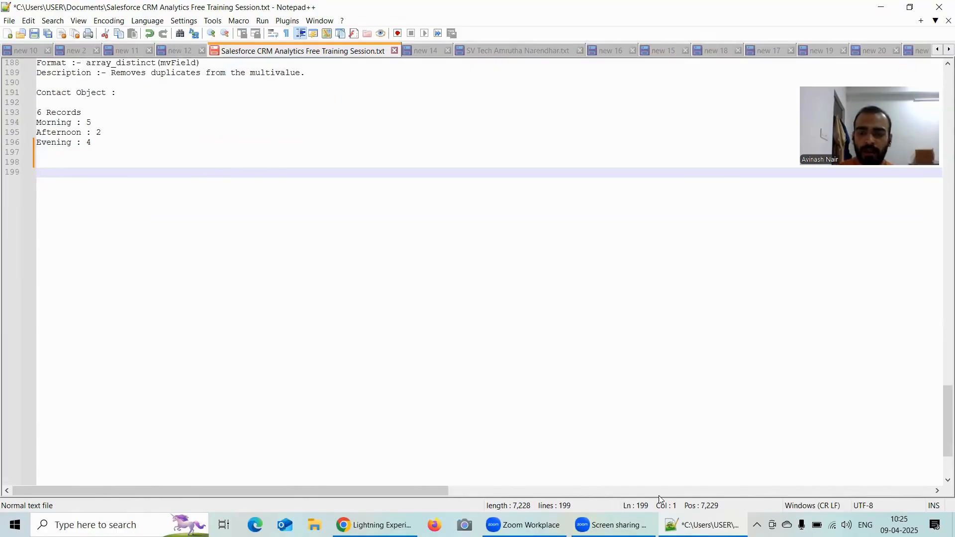
Step: Switch to Chrome and dismiss the recipe and dataflow tips in Data Manager
left_click(372, 524)
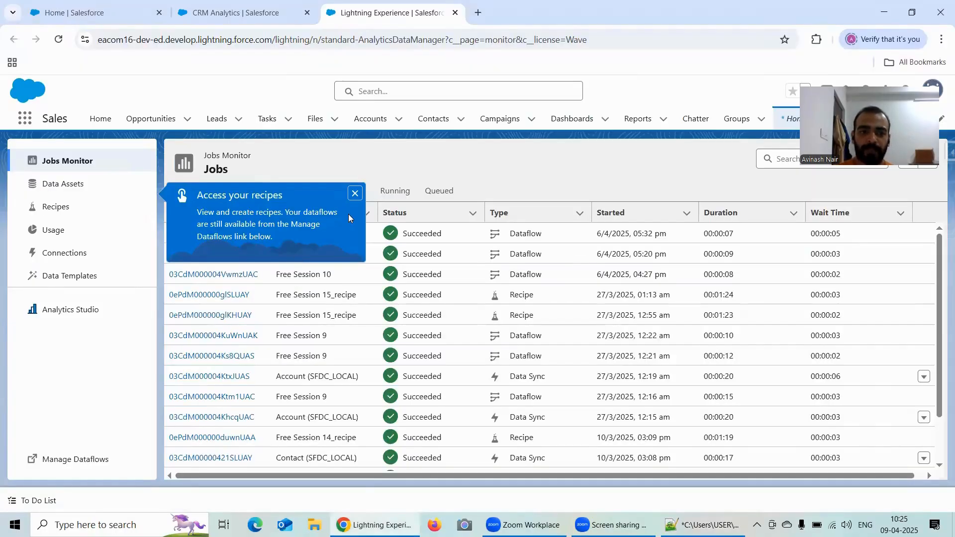
left_click(353, 198)
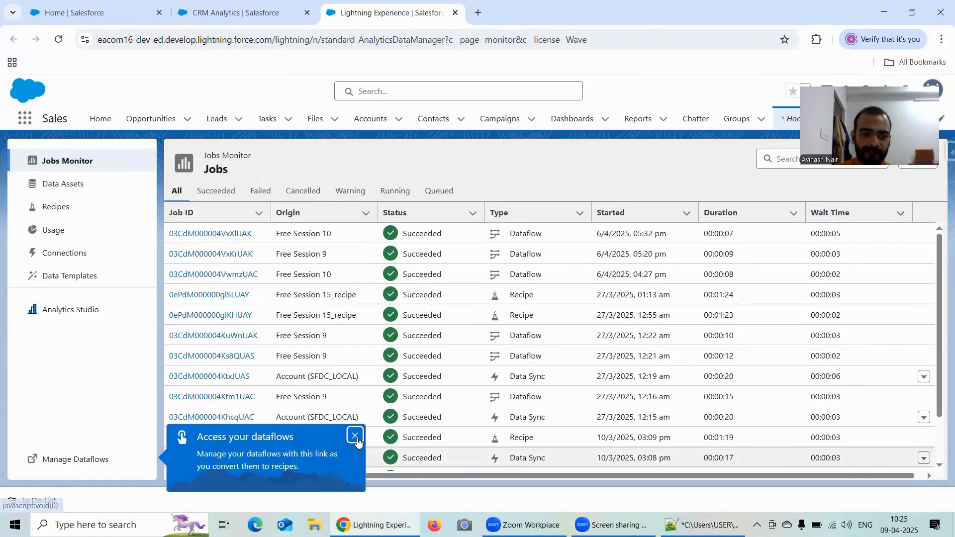
left_click(354, 434)
Step: Open the Free Session 10 dataflow from the dataflow manager and auto-arrange its nodes
left_click(101, 459)
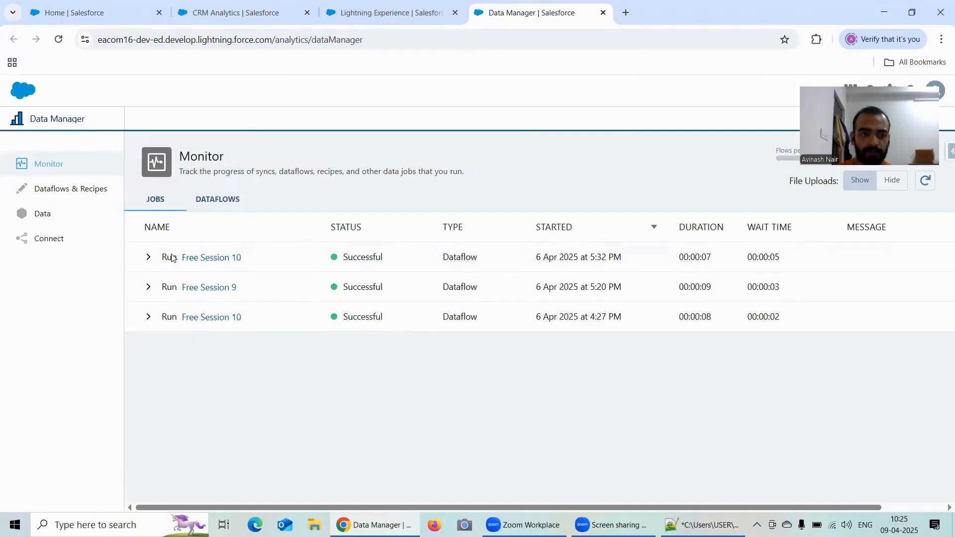
left_click(232, 262)
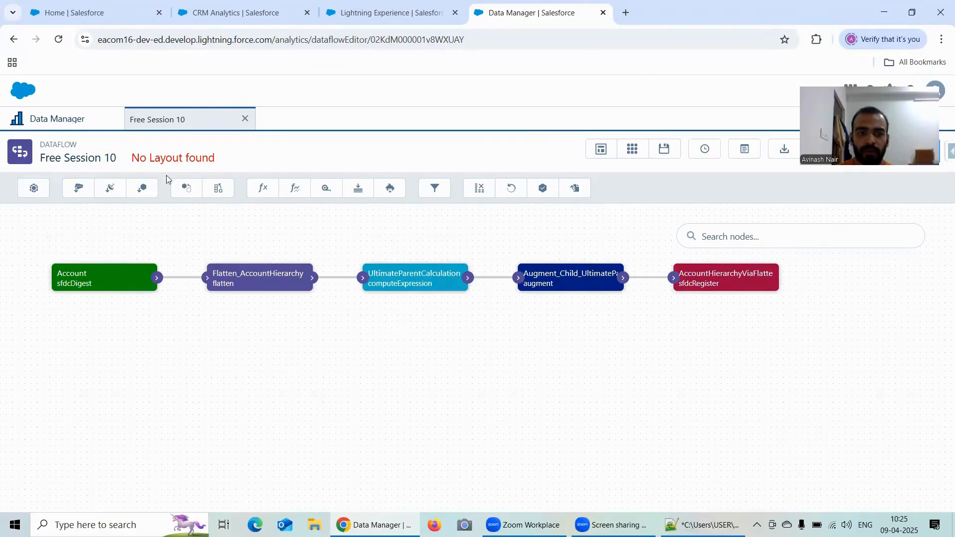
left_click(601, 148)
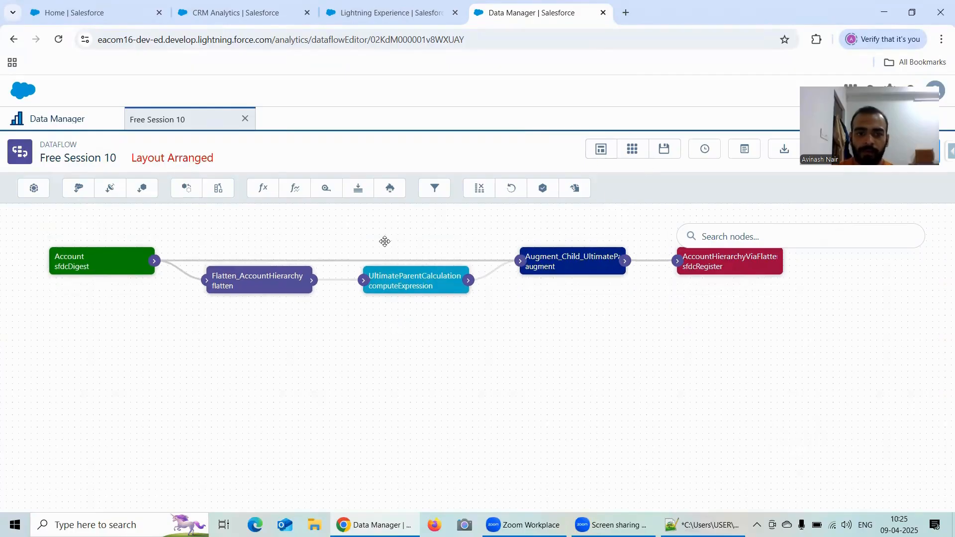
Step: Find Accounts in the App Launcher of the Salesforce Setup page and open the accounts list
left_click(127, 15)
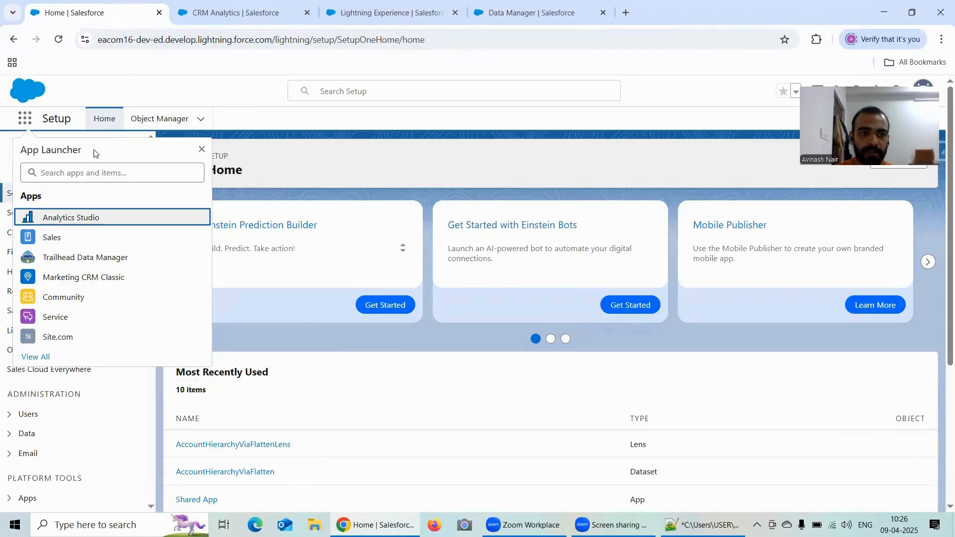
left_click(64, 174)
type("Acco")
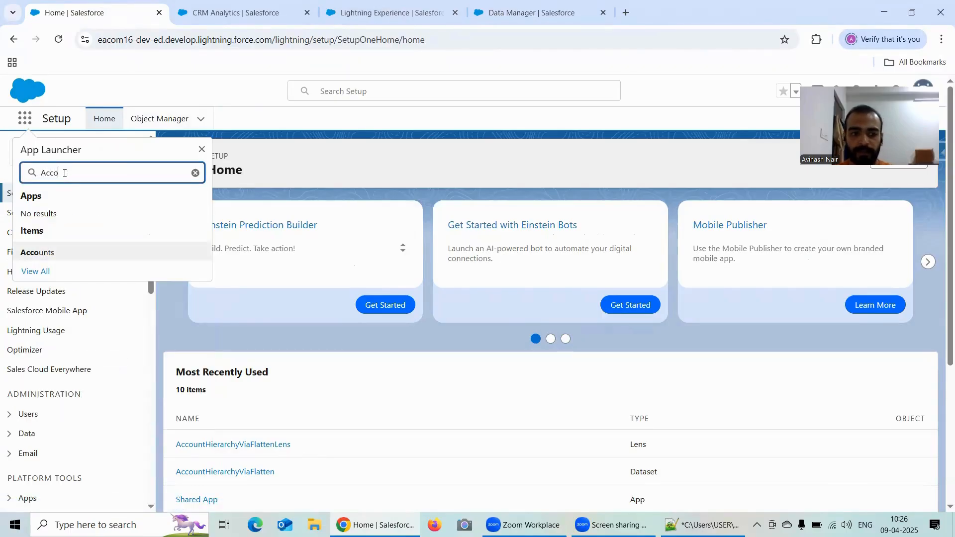
left_click(83, 254)
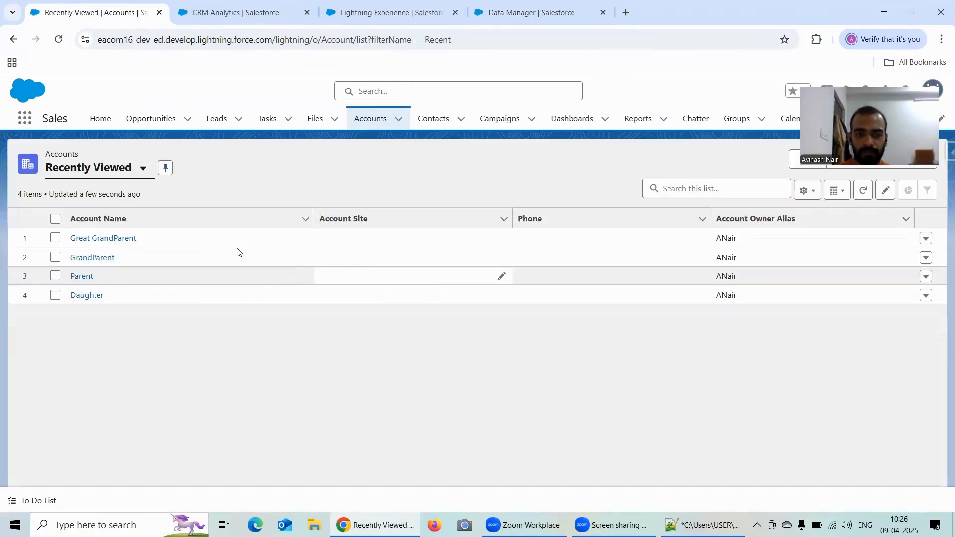
Step: View the account hierarchy of the Great GrandParent account, expanded down to the Daughter account
left_click(97, 239)
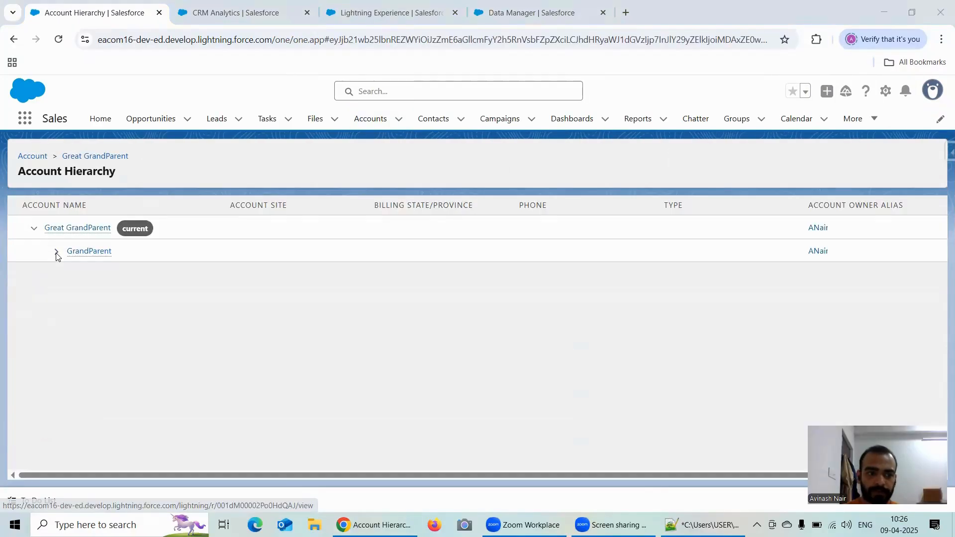
left_click(56, 252)
left_click(77, 275)
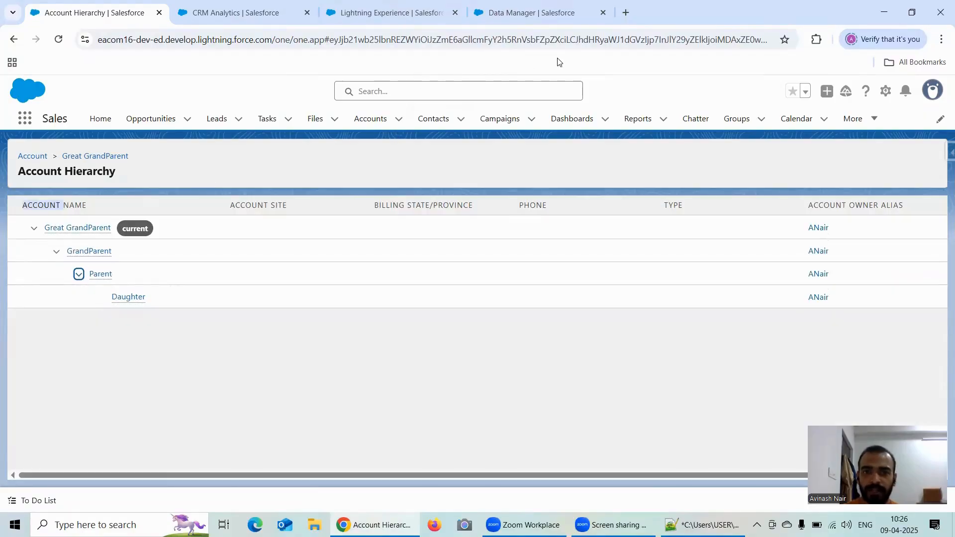
Step: Move the CRM Analytics browser tab next to the Data Manager tab and return to the Free Session 10 dataflow
left_click(517, 15)
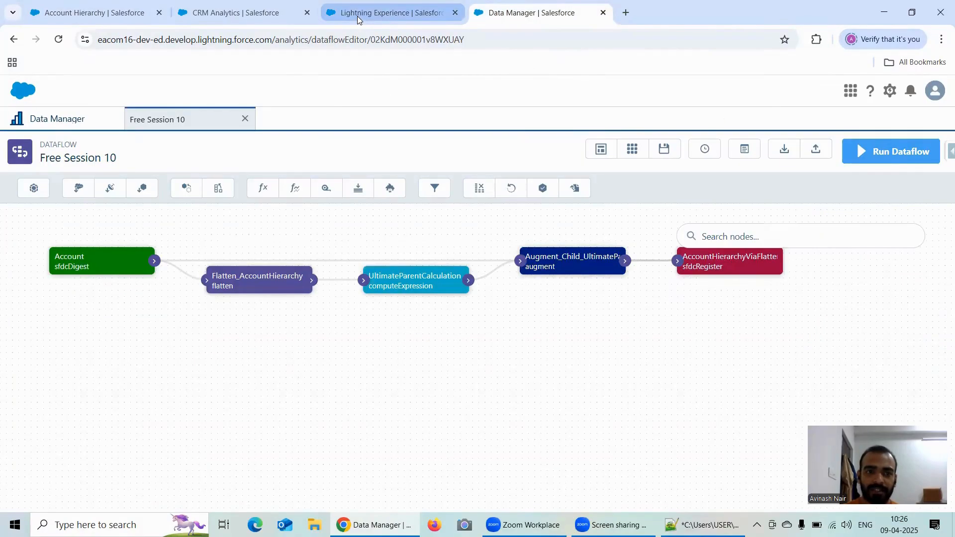
left_click(358, 19)
left_click_drag(277, 18, 380, 25)
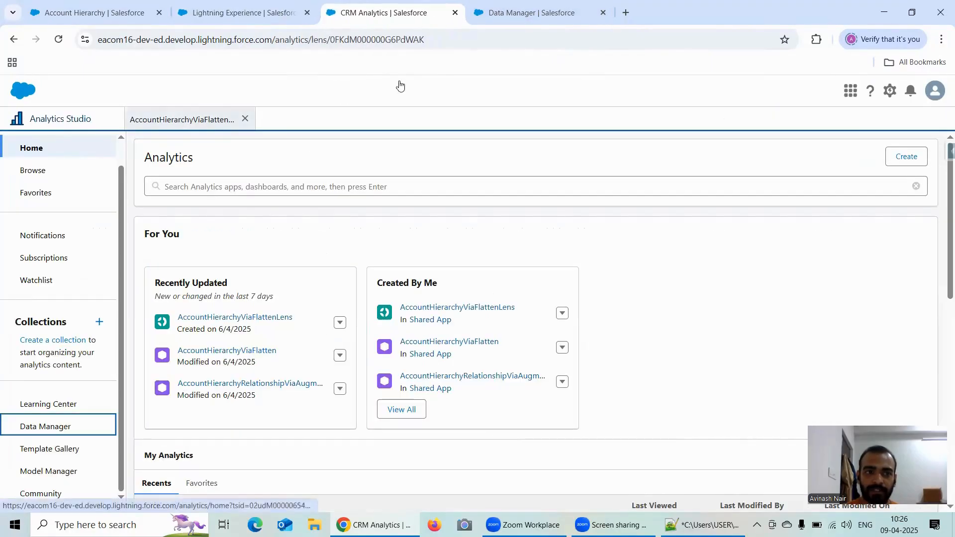
left_click(525, 17)
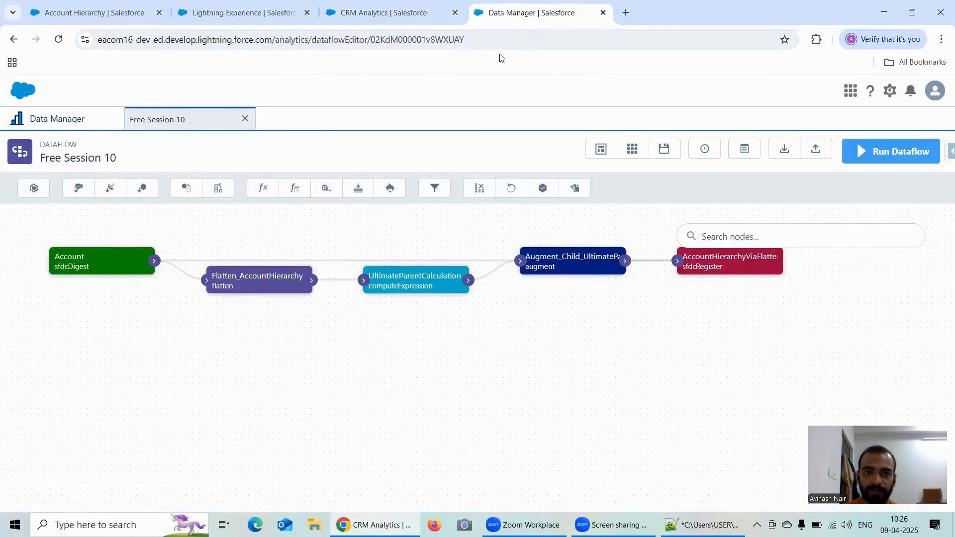
Step: Compare the attributes of the Flatten_AccountHierarchy node with the columns of the AccountHierarchyViaFlattenLens lens
left_click(256, 284)
scroll(421, 282, "down", 2)
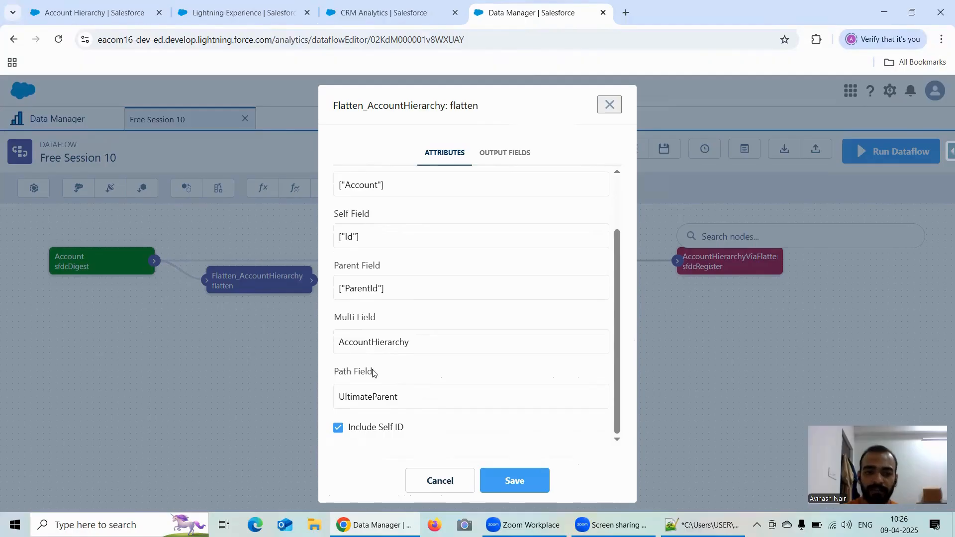
left_click(343, 17)
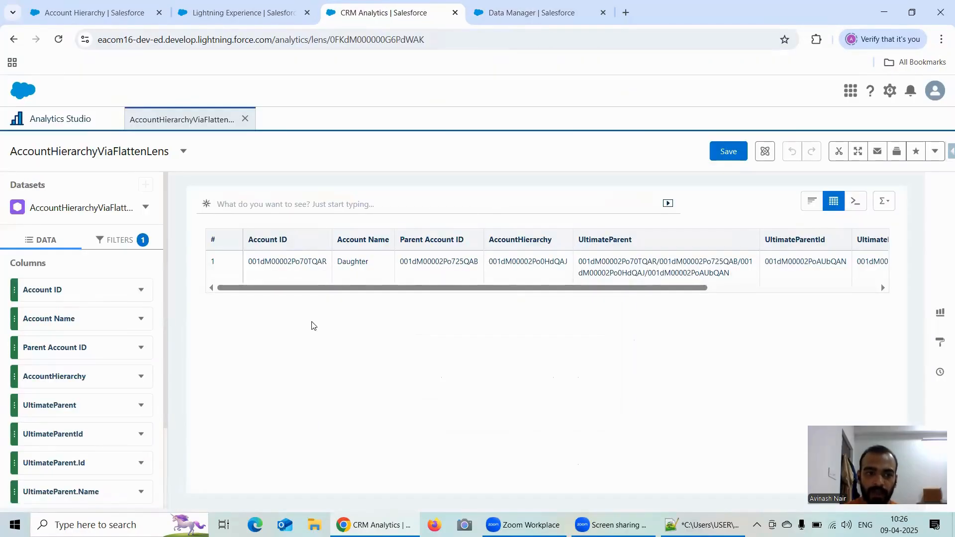
scroll(106, 431, "down", 3)
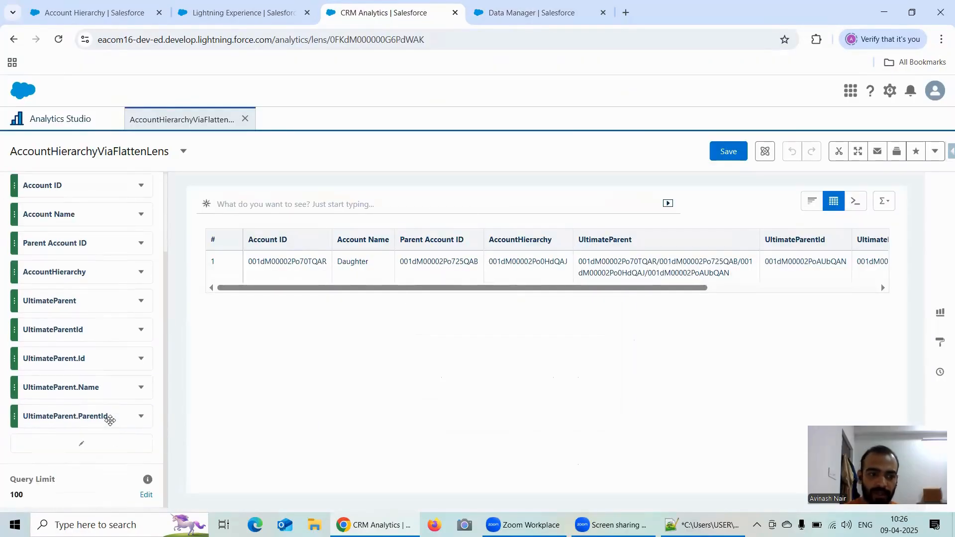
scroll(110, 412, "up", 2)
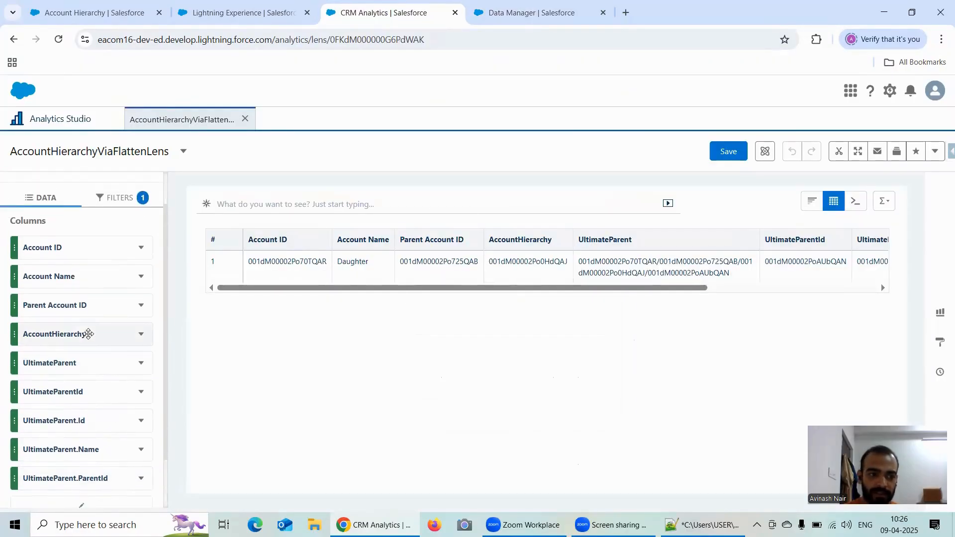
left_click(529, 14)
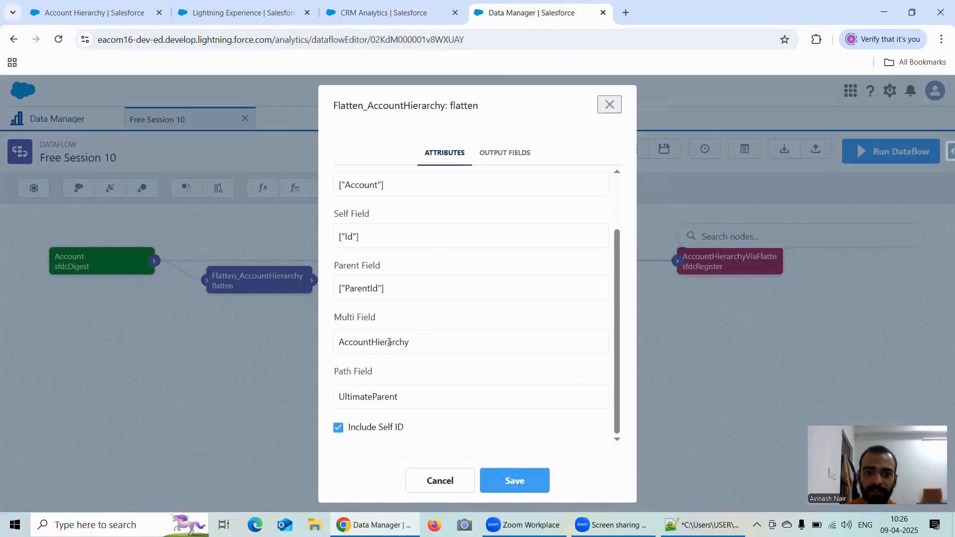
Step: Copy the Daughter record's UltimateParent value from the lens table
left_click(392, 13)
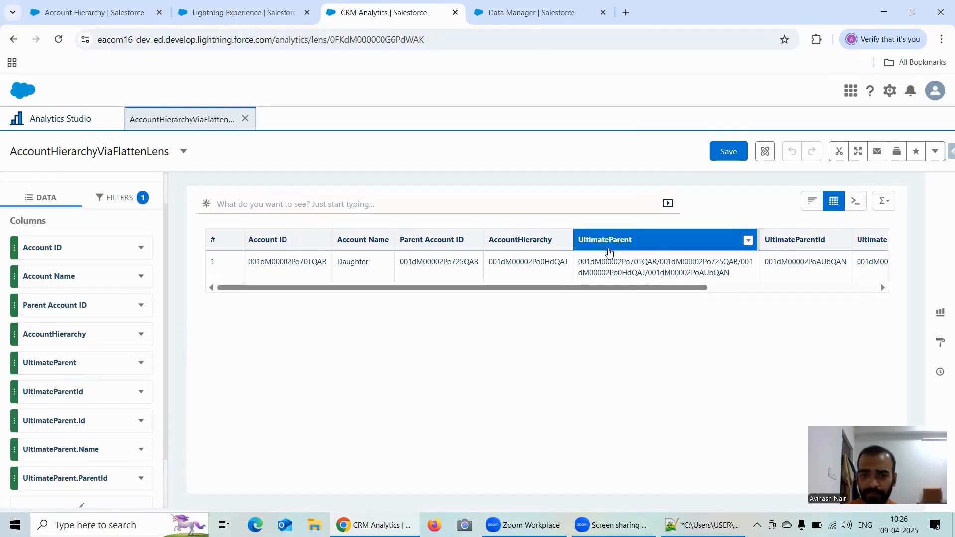
left_click_drag(686, 277, 581, 261)
left_click(717, 265)
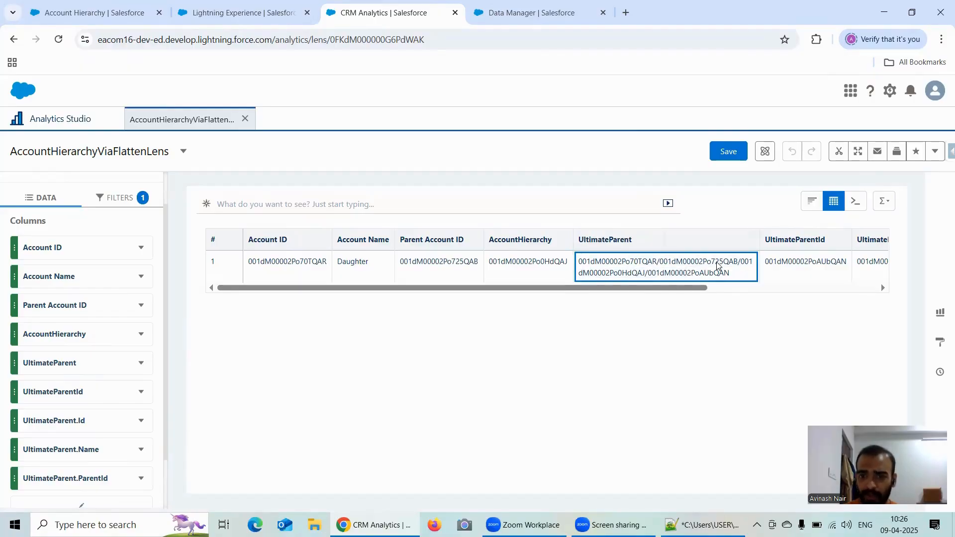
left_click_drag(745, 273, 577, 260)
key("ctrl+c")
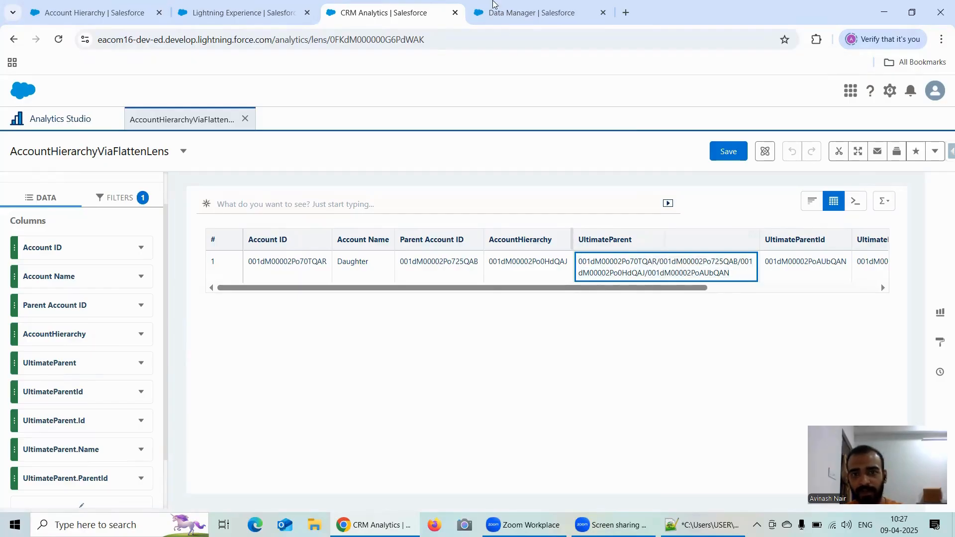
Step: Check the Path Field setting of the flatten node against the UltimateParent column in the lens
left_click(517, 13)
scroll(386, 418, "down", 2)
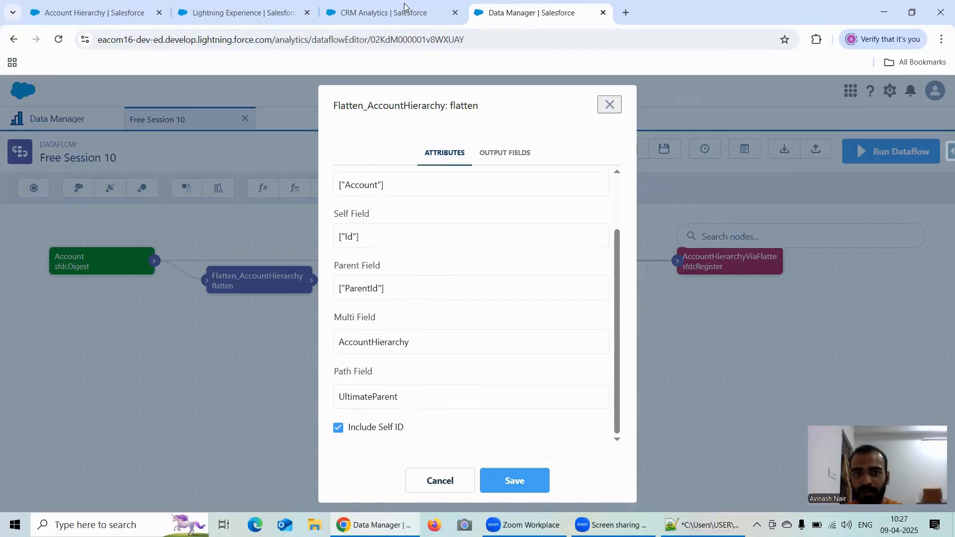
left_click(391, 13)
left_click(528, 14)
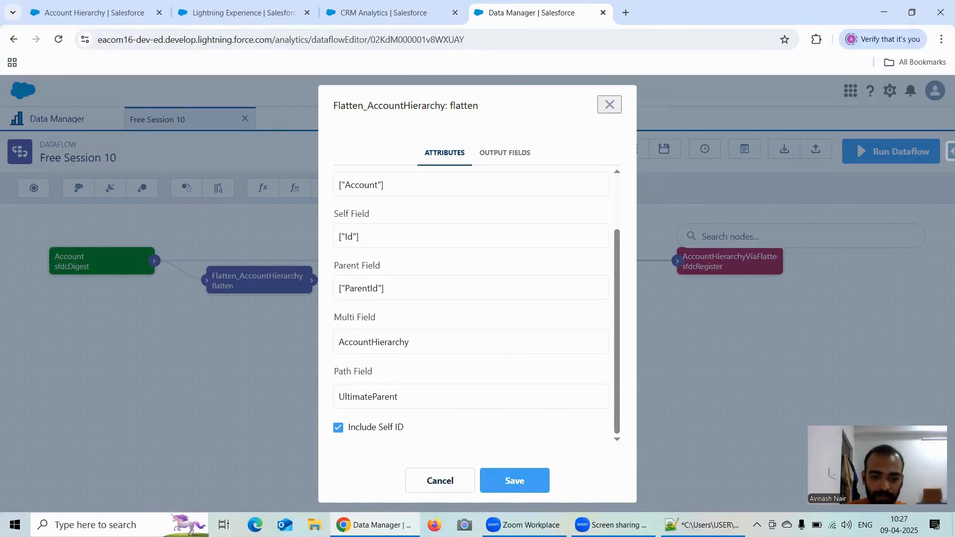
Step: Switch to Notepad++, add the heading "Path Field :" to the notes and paste the copied UltimateParent value below it
key("alt+Tab")
type("Path File")
key("BackSpace")
key("BackSpace")
type("eld :")
key("Return")
key("Return")
key("ctrl+v")
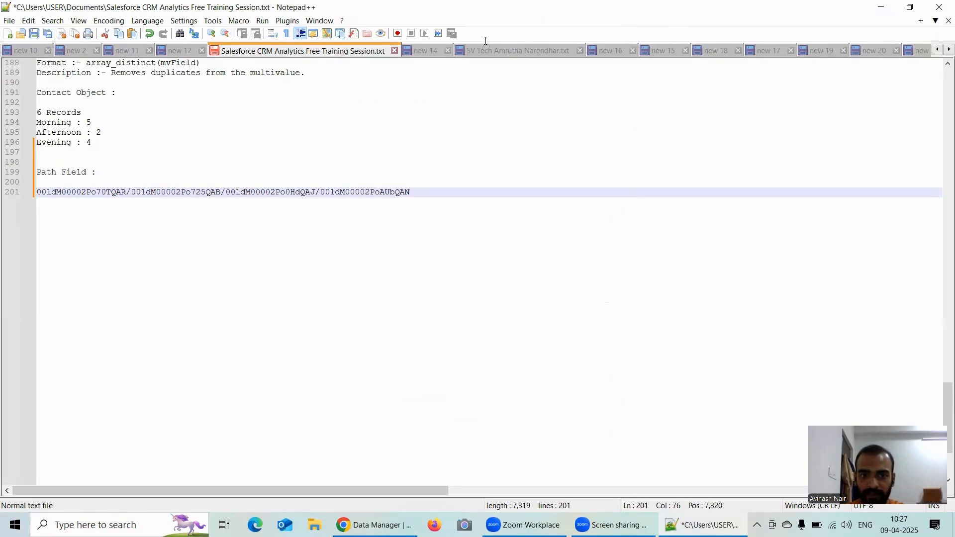
Step: Copy the first record ID of the path value under "Path Field :" in the Notepad++ notes
key("alt+Tab")
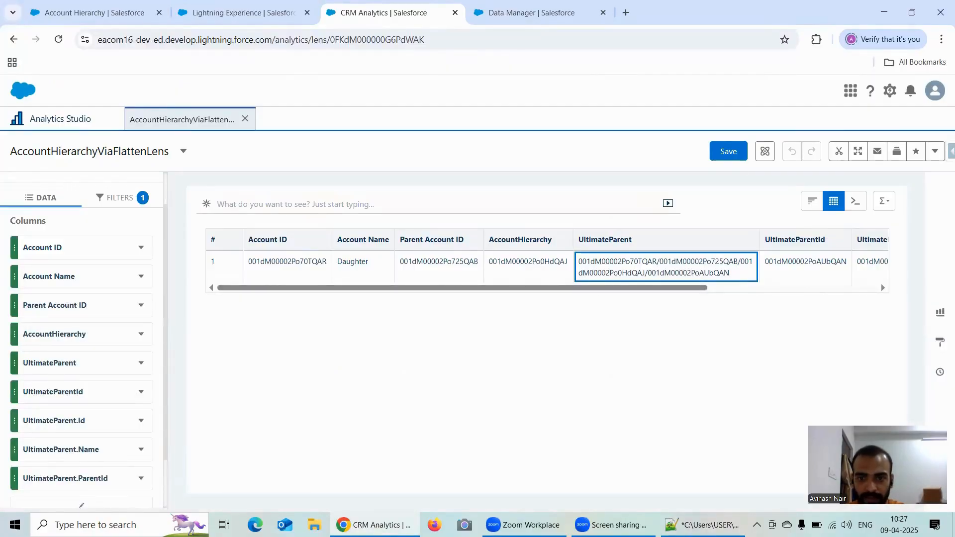
key("alt+Tab")
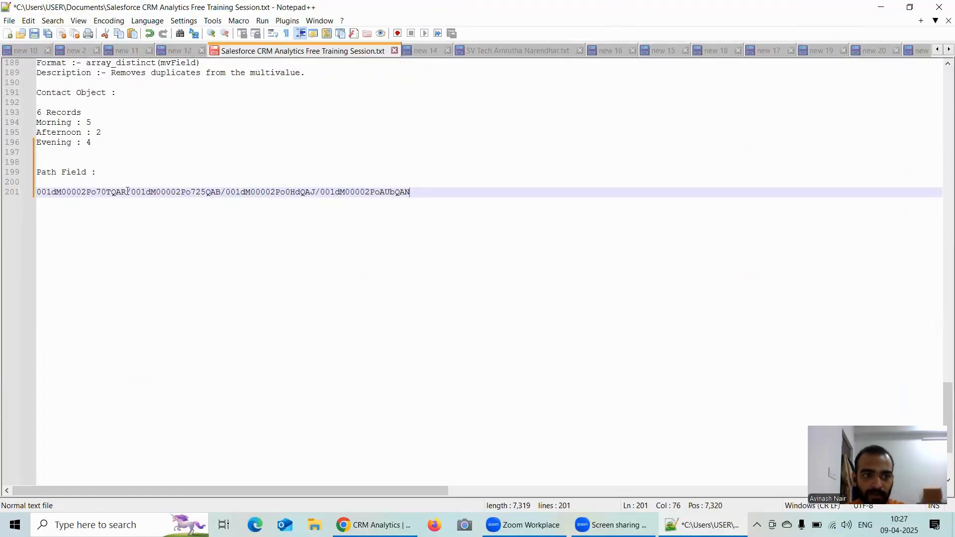
left_click_drag(127, 191, 31, 193)
key("ctrl+c")
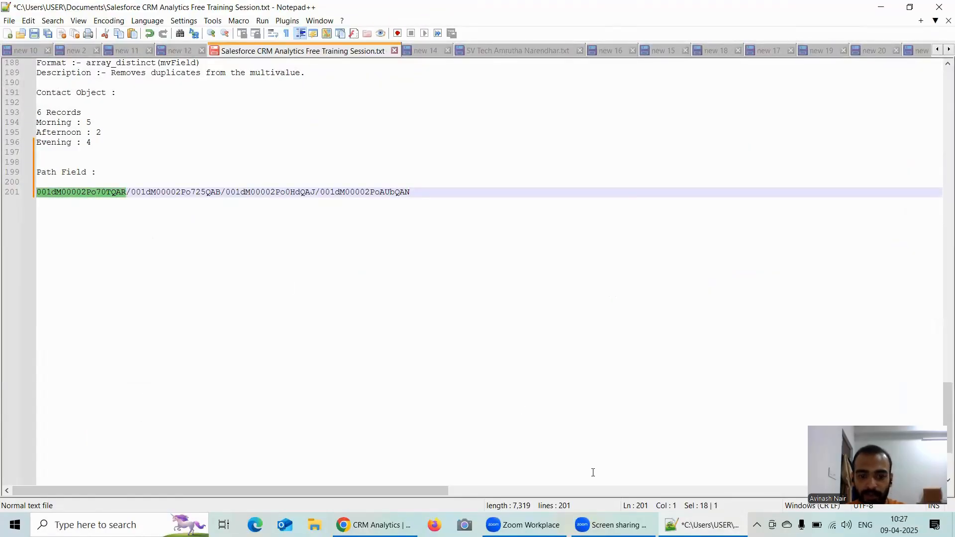
Step: Switch to Chrome and duplicate the Account Hierarchy browser tab
left_click(374, 525)
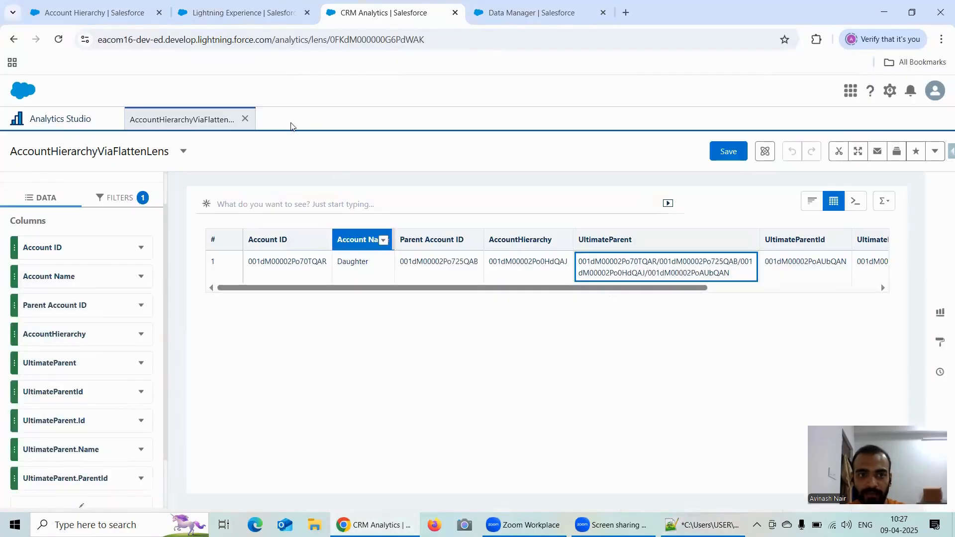
left_click(101, 11)
right_click(105, 14)
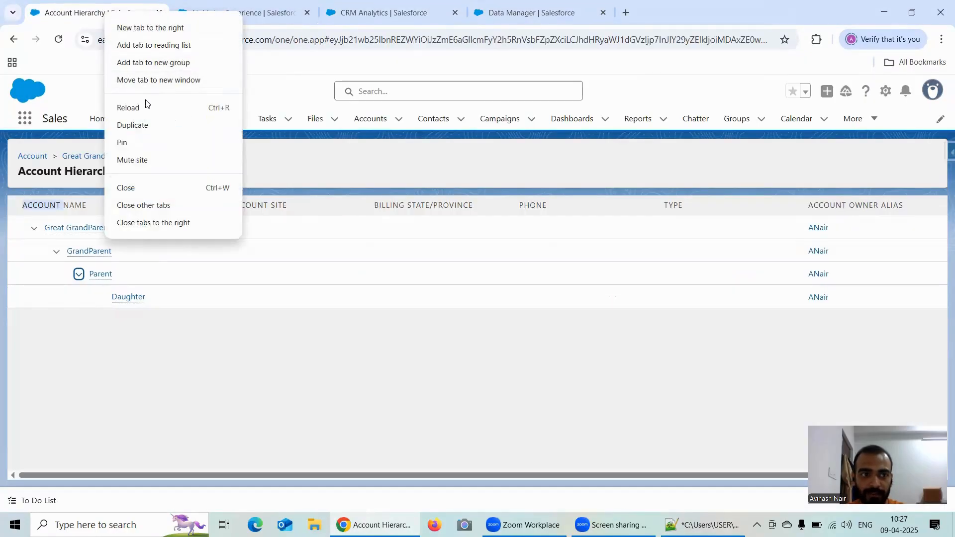
left_click(148, 124)
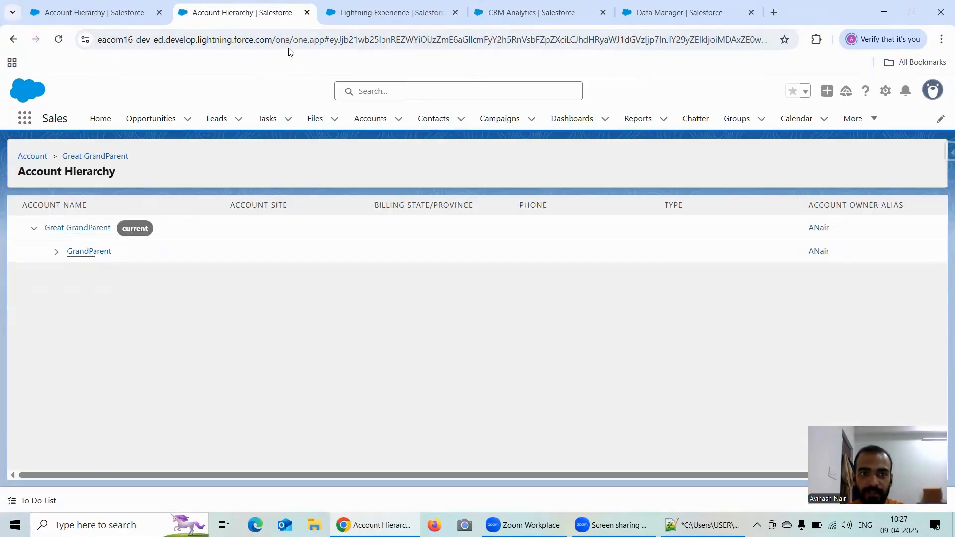
Step: Open the record with the copied first ID in the duplicated tab by replacing everything after the Salesforce domain in its address
left_click_drag(278, 40, 808, 54)
key("BackSpace")
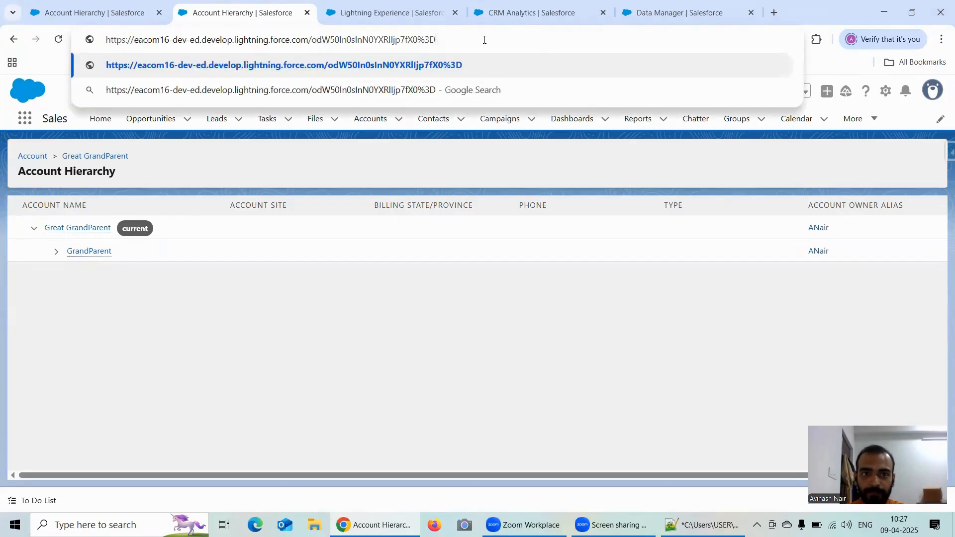
key("BackSpace")
key("BackSpace")
key("BackSpace")
key("BackSpace")
key("BackSpace")
key("BackSpace")
key("BackSpace")
key("BackSpace")
key("BackSpace")
key("BackSpace")
key("BackSpace")
key("BackSpace")
key("BackSpace")
key("BackSpace")
key("BackSpace")
key("BackSpace")
key("BackSpace")
key("BackSpace")
key("BackSpace")
key("BackSpace")
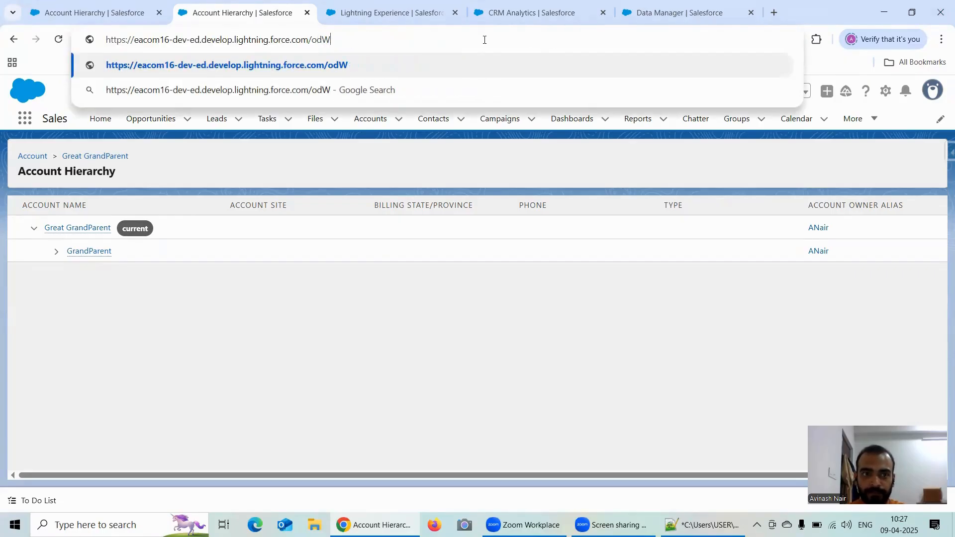
key("BackSpace")
key("BackSpace")
key("BackSpace")
key("ctrl+v")
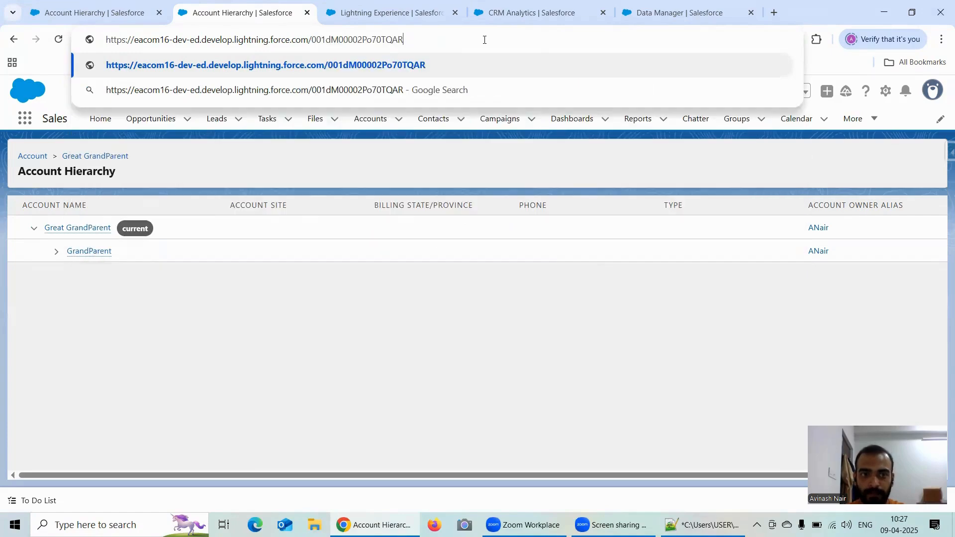
key("Return")
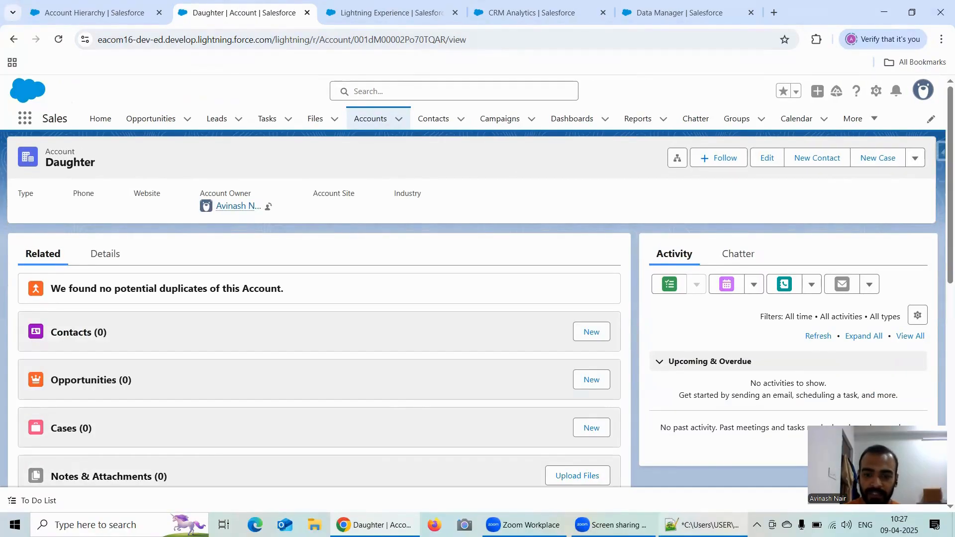
Step: Switch to Notepad++ and write "DaughterId/" on a new line below the path value, leaving one blank line between
key("alt+Tab")
left_click(439, 194)
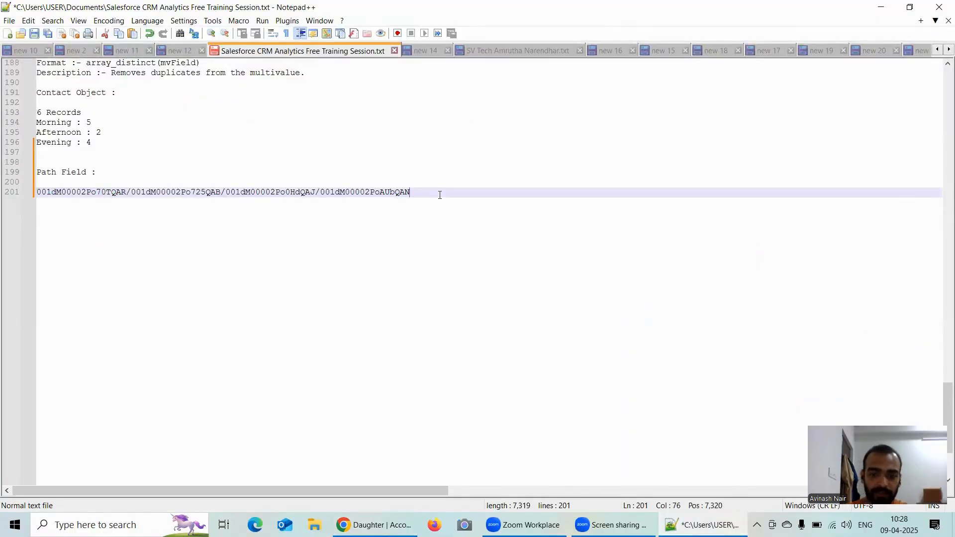
key("Return")
key("Return")
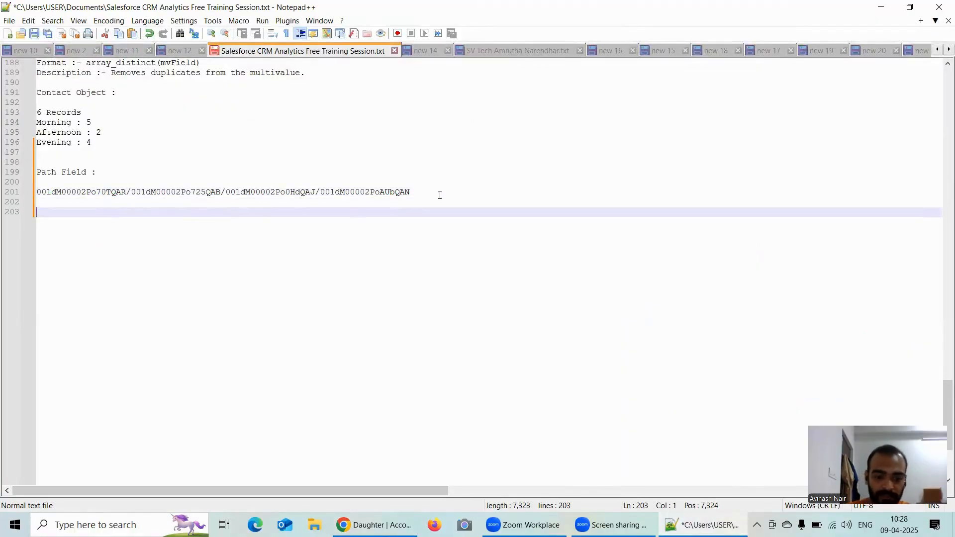
type("Daught")
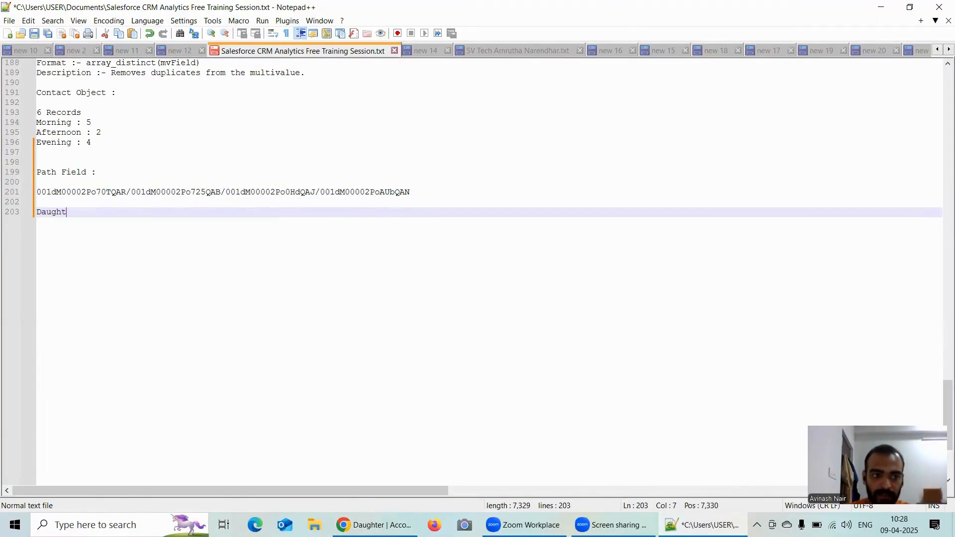
type("erId")
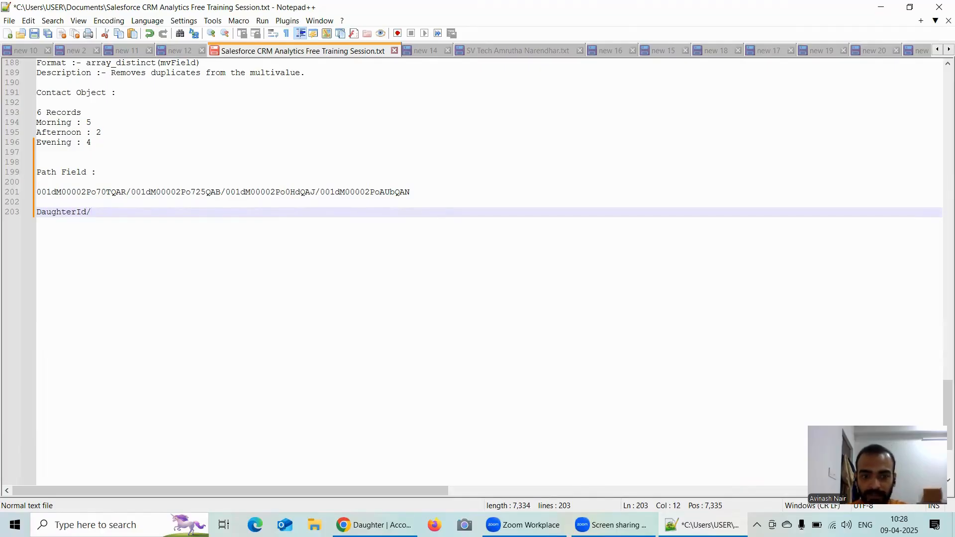
type("/")
Step: Copy the second record ID of the path value in the notes
key("alt+Tab")
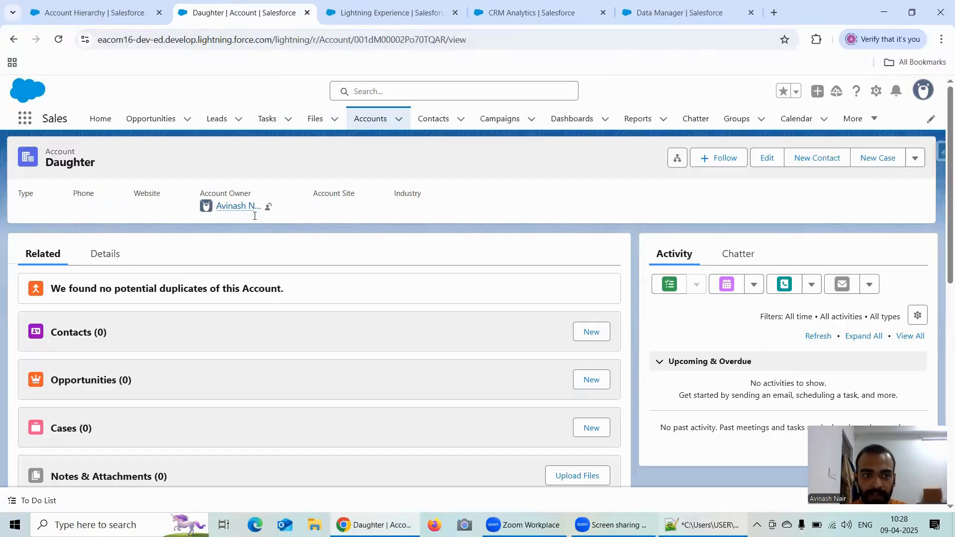
key("alt+Tab")
double_click(169, 193)
key("ctrl+c")
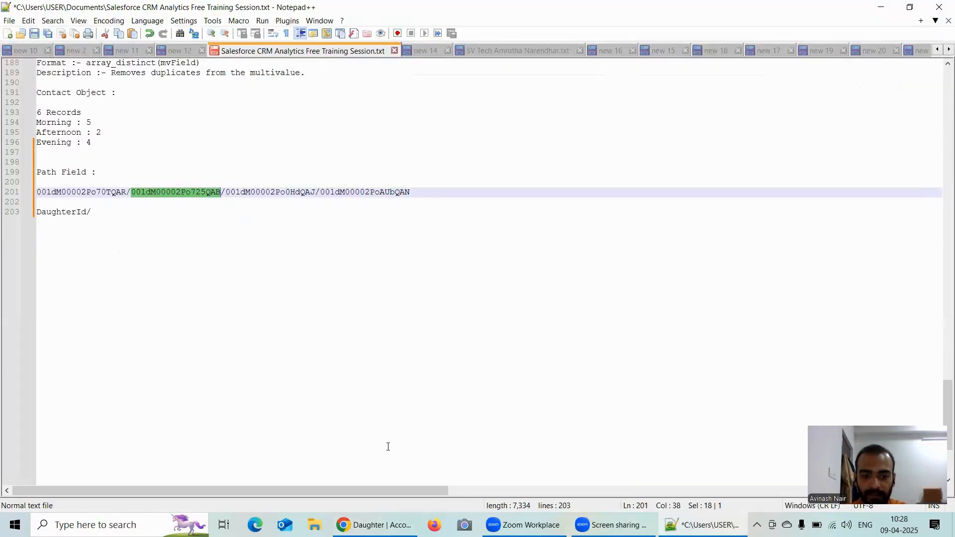
Step: Switch to Chrome and open the record with the copied second ID in place of the Daughter account
left_click(378, 512)
left_click_drag(382, 39, 305, 43)
double_click(541, 33)
left_click(306, 44)
triple_click(503, 42)
double_click(502, 42)
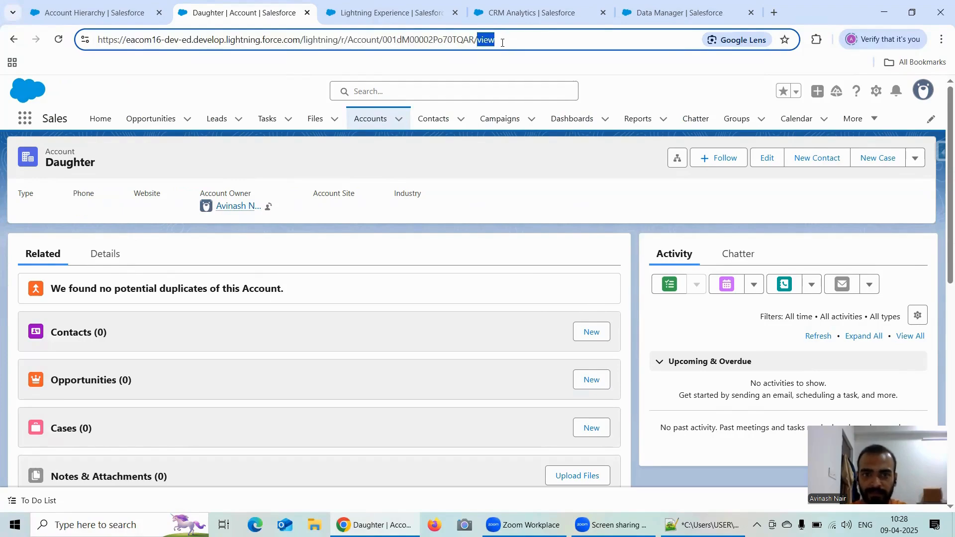
key("BackSpace")
key("BackSpace")
key("BackSpace")
key("BackSpace")
key("BackSpace")
key("BackSpace")
key("BackSpace")
key("BackSpace")
key("BackSpace")
key("BackSpace")
key("BackSpace")
key("BackSpace")
key("BackSpace")
key("BackSpace")
key("BackSpace")
key("BackSpace")
key("BackSpace")
key("BackSpace")
key("BackSpace")
key("BackSpace")
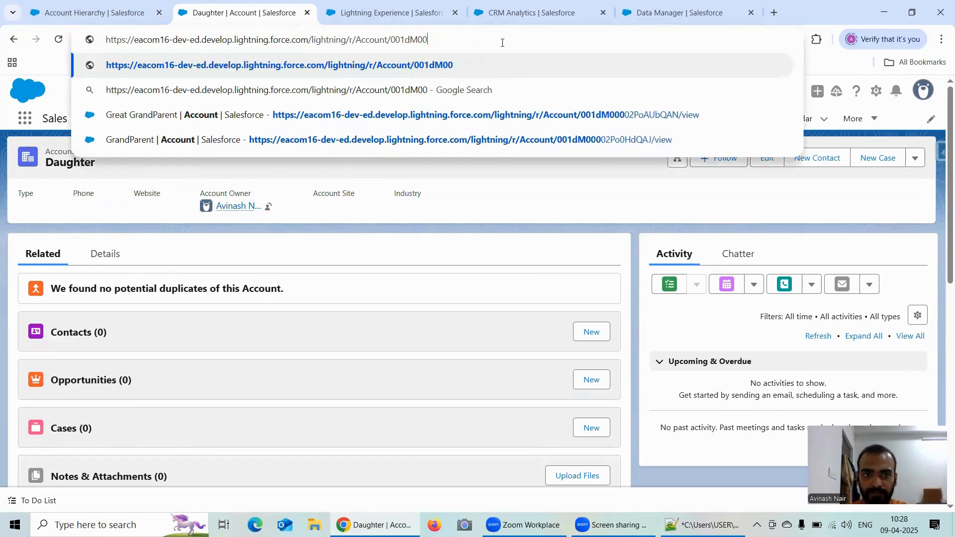
key("BackSpace")
key("BackSpace")
key("BackSpace")
key("BackSpace")
key("BackSpace")
key("BackSpace")
key("BackSpace")
key("BackSpace")
key("BackSpace")
key("BackSpace")
key("BackSpace")
key("BackSpace")
key("BackSpace")
key("BackSpace")
key("ctrl+v")
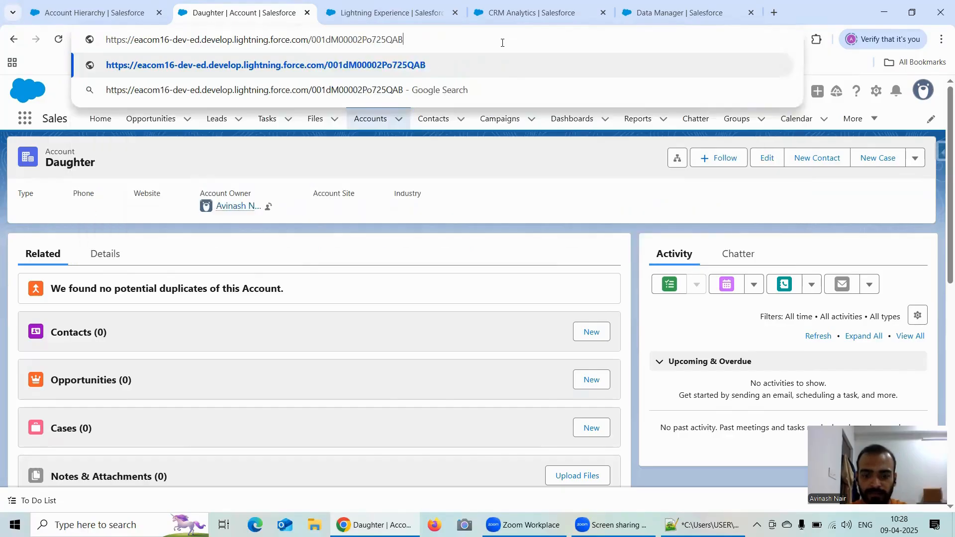
key("Return")
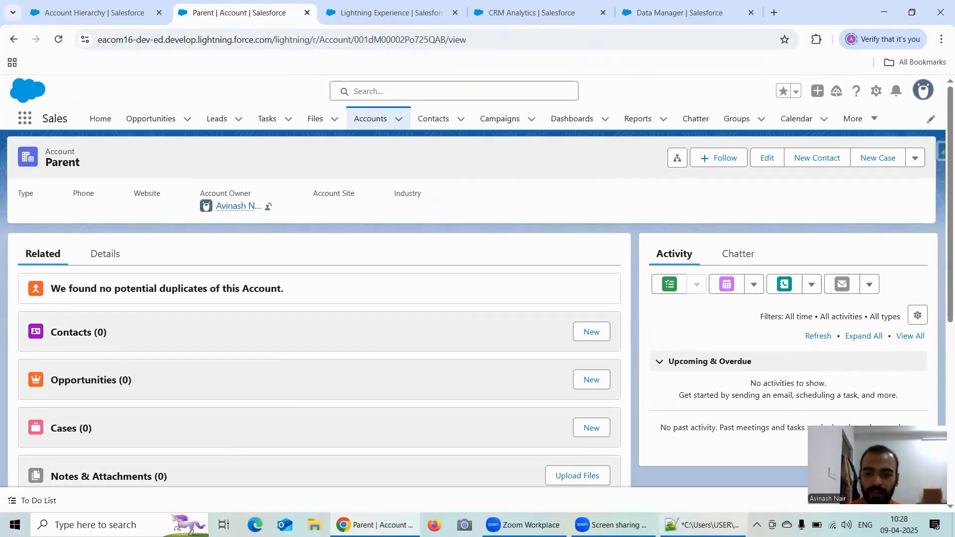
Step: Switch to Notepad++ and append "ParentId/" after "DaughterId/" in the notes
key("alt+Tab")
left_click(140, 214)
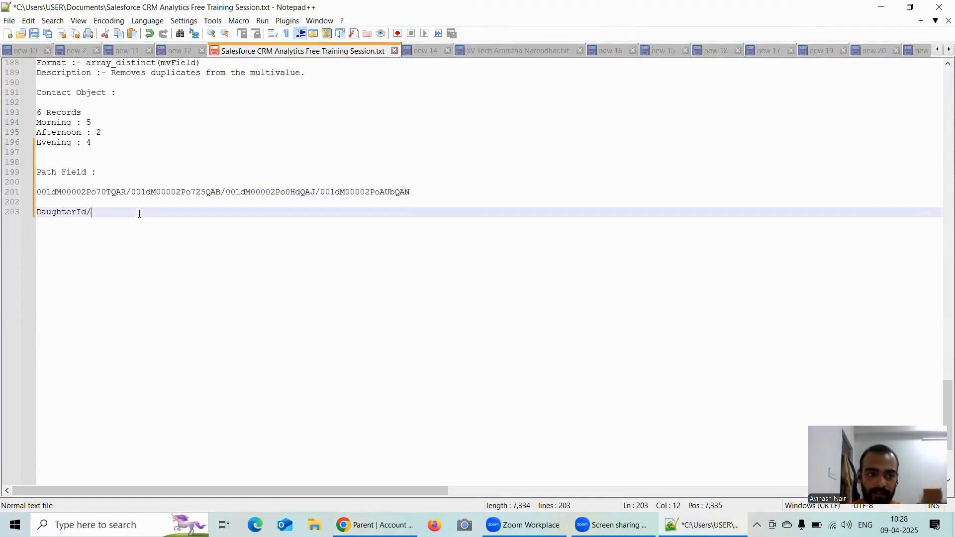
type("Parent")
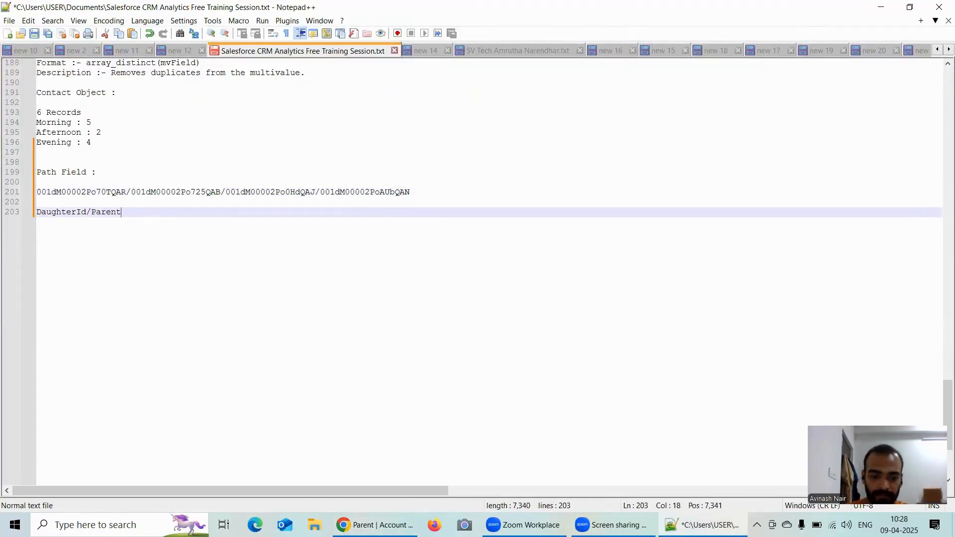
type("Id/")
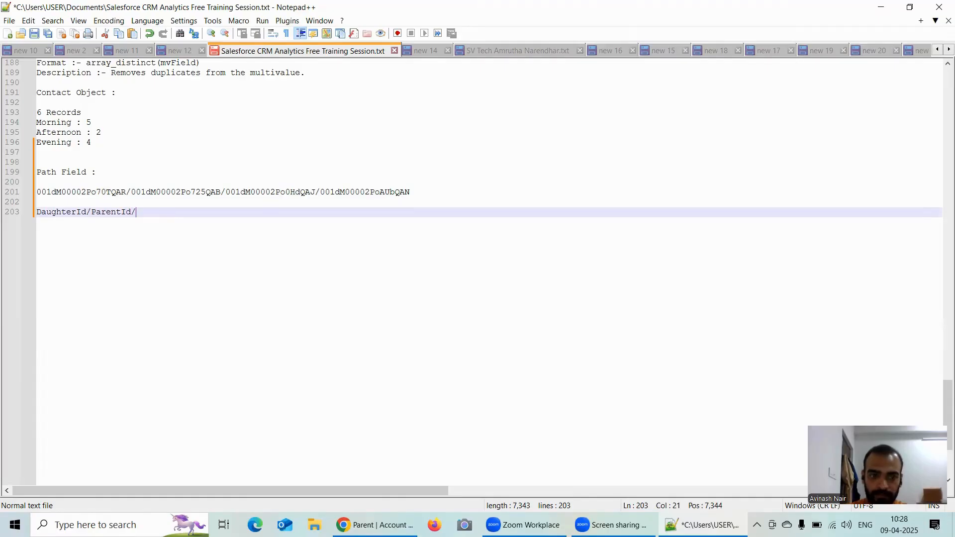
Step: Copy the third record ID of the path value and open its record in Chrome in place of the Parent account
double_click(278, 194)
key("ctrl+c")
key("alt+Tab")
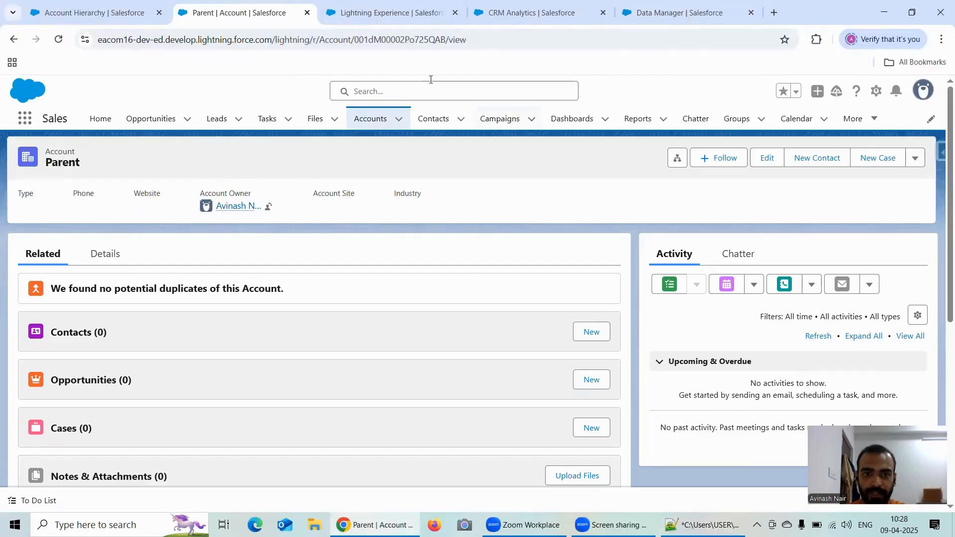
left_click(486, 40)
double_click(485, 40)
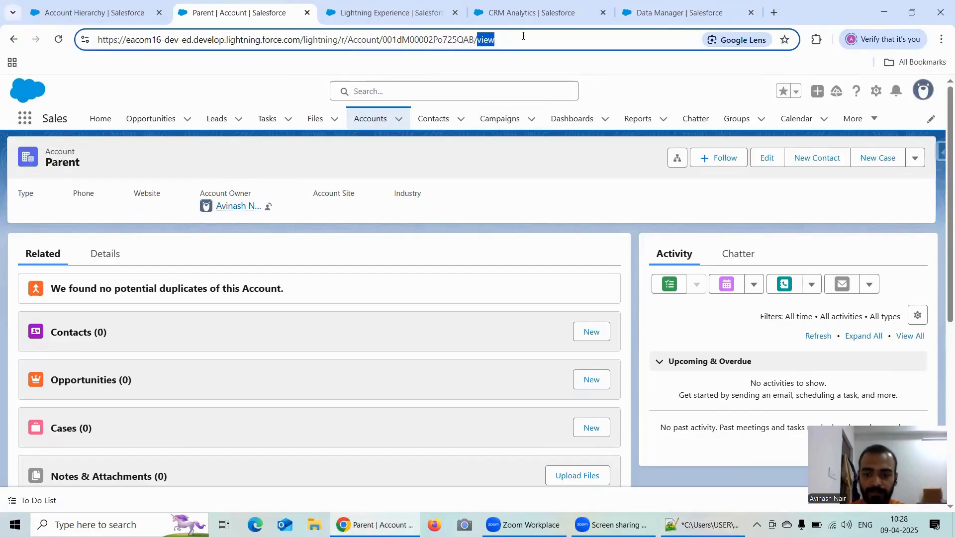
key("BackSpace")
key("BackSpace")
key("BackSpace")
key("BackSpace")
key("BackSpace")
key("BackSpace")
key("BackSpace")
key("BackSpace")
key("BackSpace")
key("BackSpace")
key("BackSpace")
key("BackSpace")
key("BackSpace")
key("BackSpace")
key("BackSpace")
key("BackSpace")
key("BackSpace")
key("BackSpace")
key("BackSpace")
key("BackSpace")
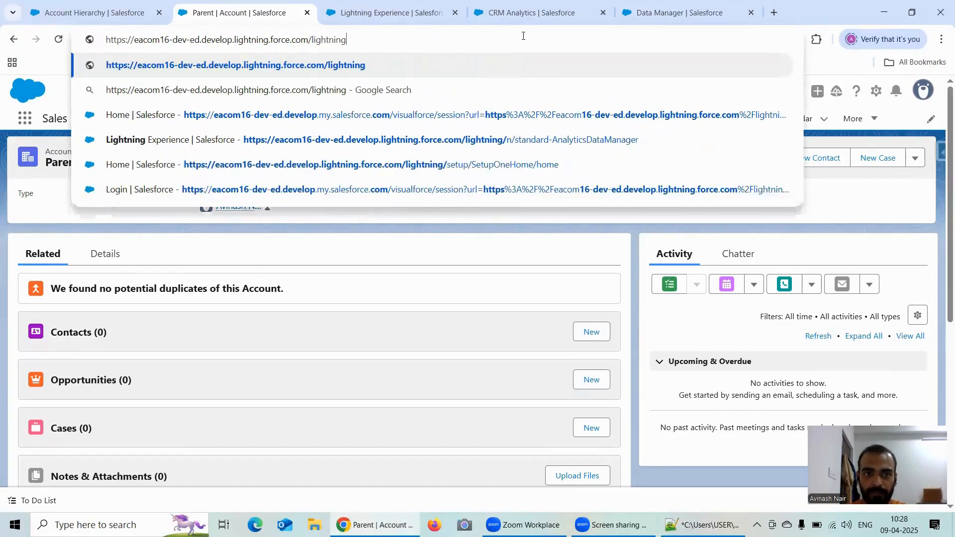
key("BackSpace")
key("BackSpace")
key("BackSpace")
key("BackSpace")
key("BackSpace")
key("BackSpace")
key("BackSpace")
key("BackSpace")
key("BackSpace")
key("ctrl+v")
key("Return")
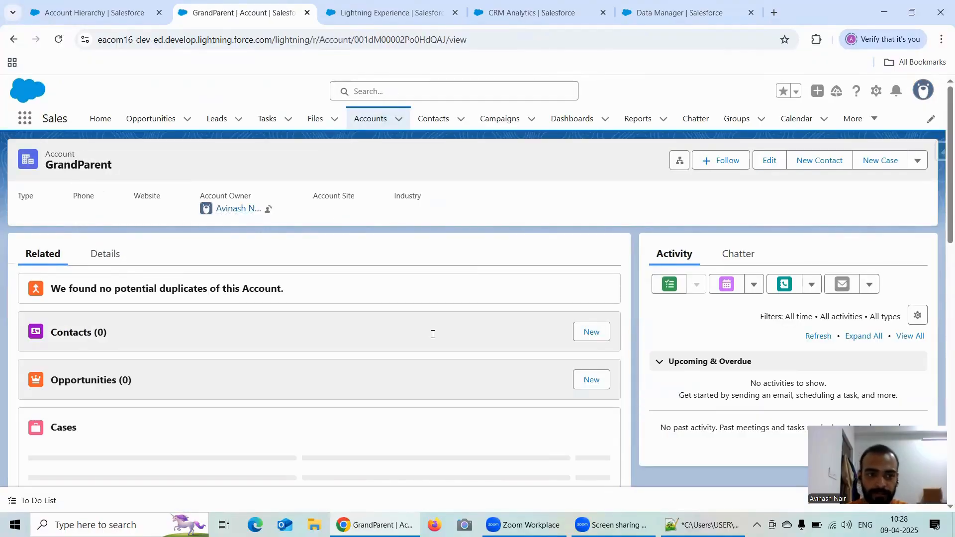
Step: Switch to Notepad++ and continue the line after "ParentId" with "GrandParentId/"
key("alt+Tab")
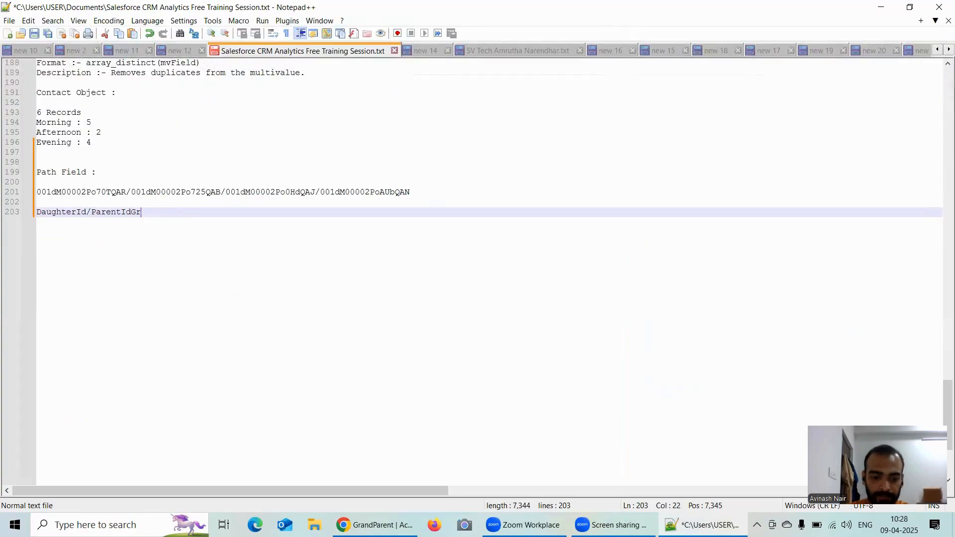
type("ndPar")
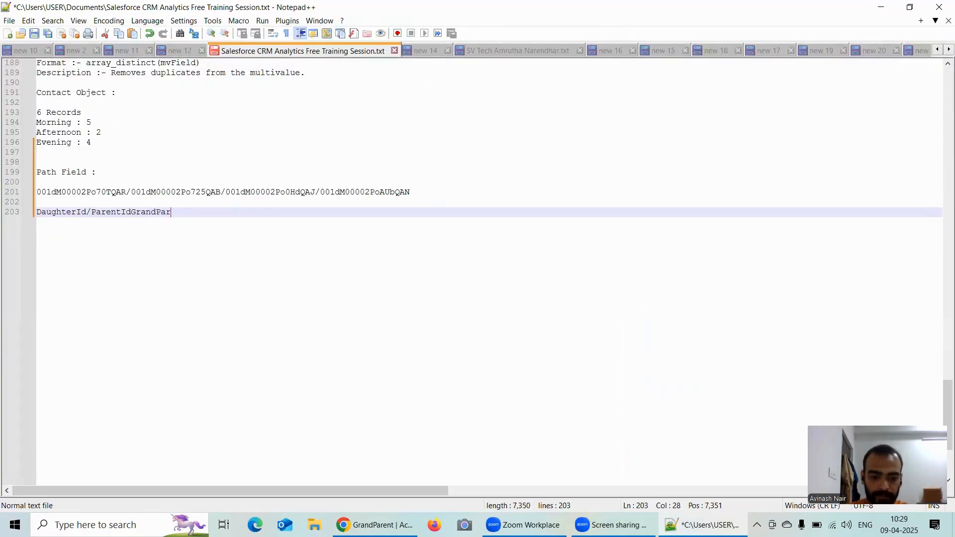
type("entId/")
Step: Copy the last record ID of the path value and open its record in Chrome in place of the GrandParent account
double_click(357, 193)
key("ctrl+c")
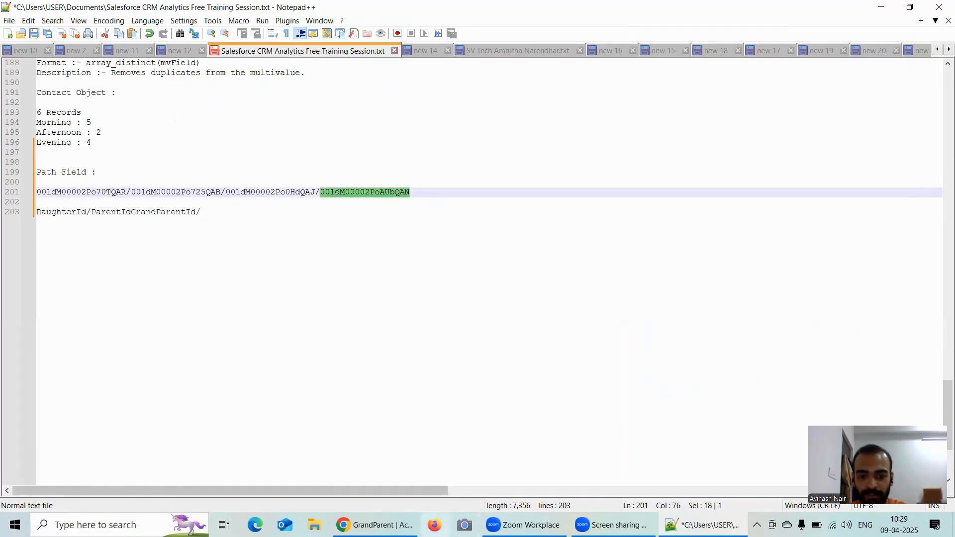
left_click(375, 525)
left_click(301, 40)
double_click(486, 40)
key("BackSpace")
key("BackSpace")
key("BackSpace")
key("BackSpace")
key("BackSpace")
key("BackSpace")
key("BackSpace")
key("BackSpace")
key("BackSpace")
key("BackSpace")
key("BackSpace")
key("BackSpace")
key("BackSpace")
key("BackSpace")
key("BackSpace")
key("BackSpace")
key("BackSpace")
key("BackSpace")
key("BackSpace")
key("BackSpace")
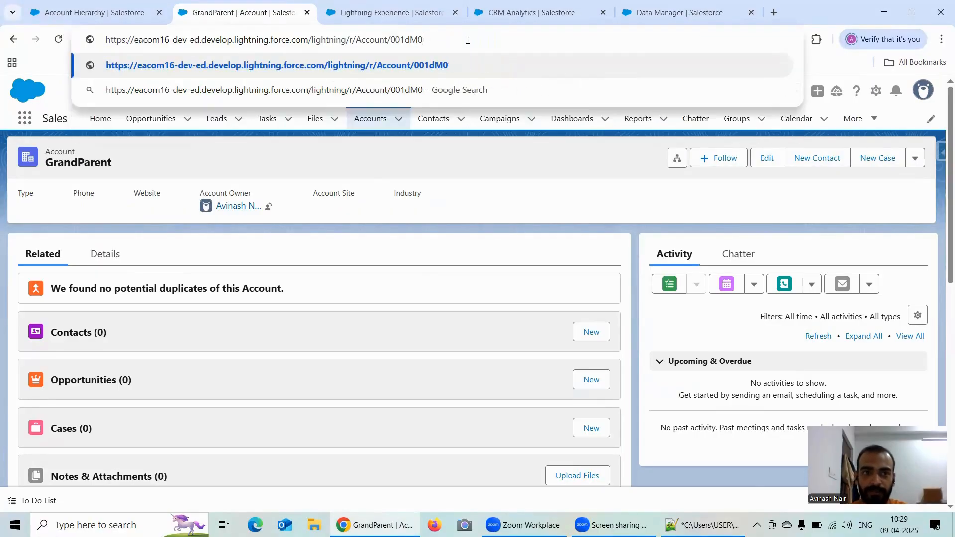
key("BackSpace")
key("BackSpace")
key("BackSpace")
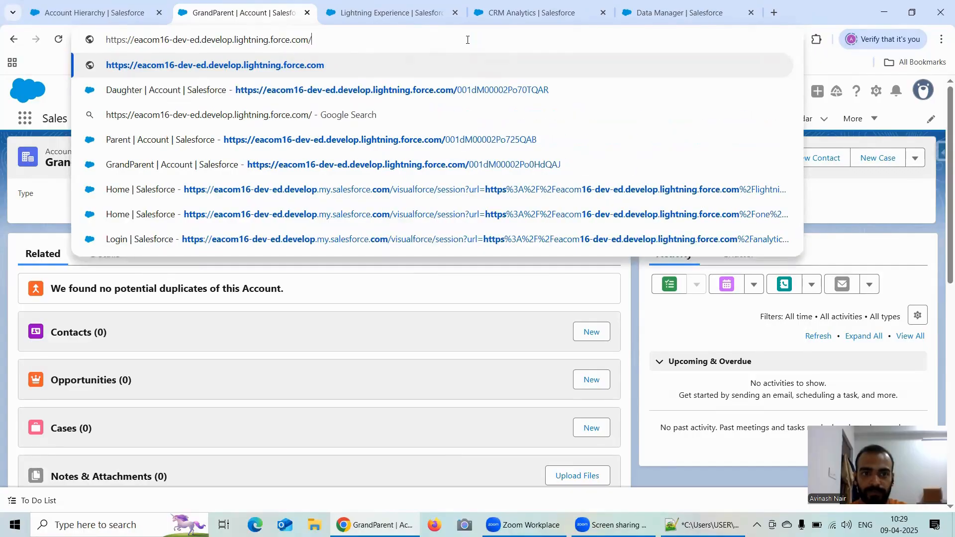
key("ctrl+v")
key("Return")
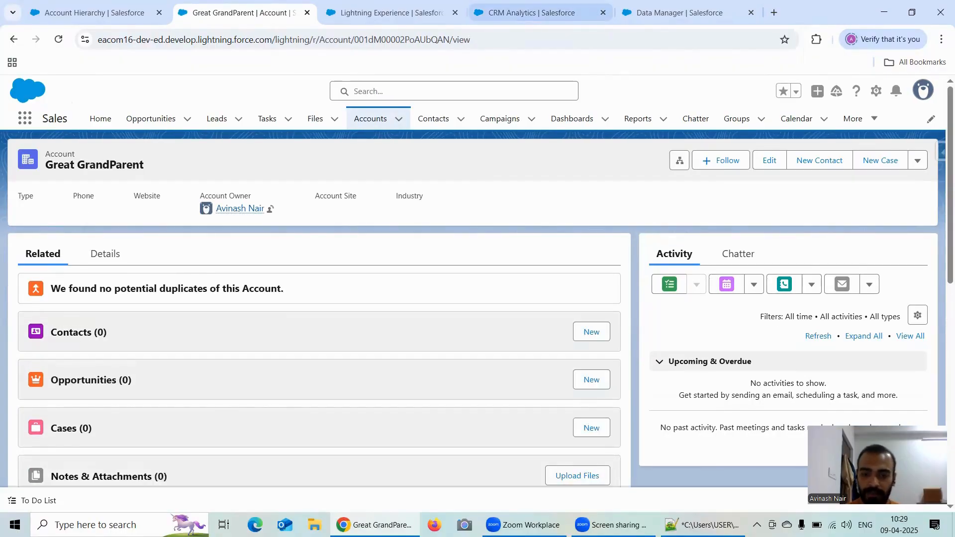
Step: Switch to Notepad++ and complete the hierarchy line by adding "/GreatGrandParentId" after "GrandParentId"
key("alt+Tab")
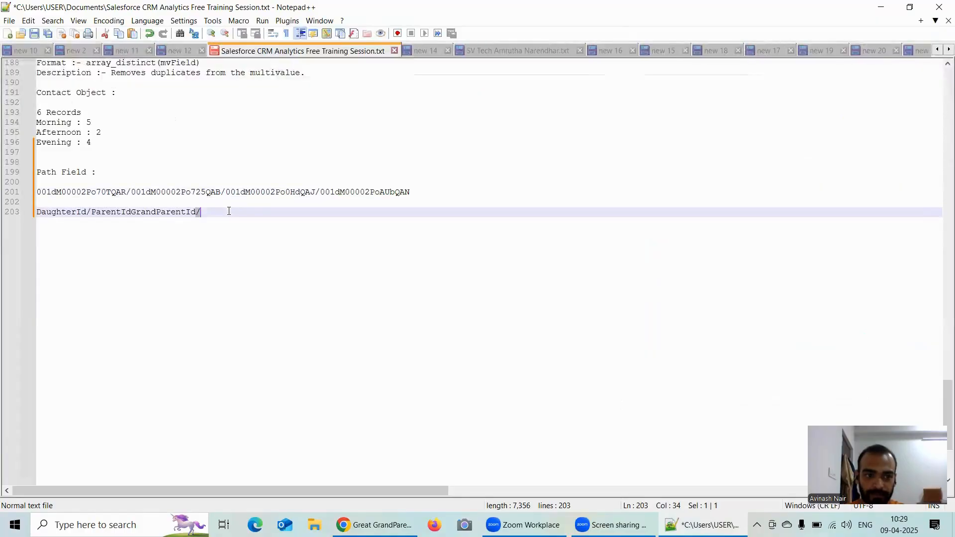
type("reat")
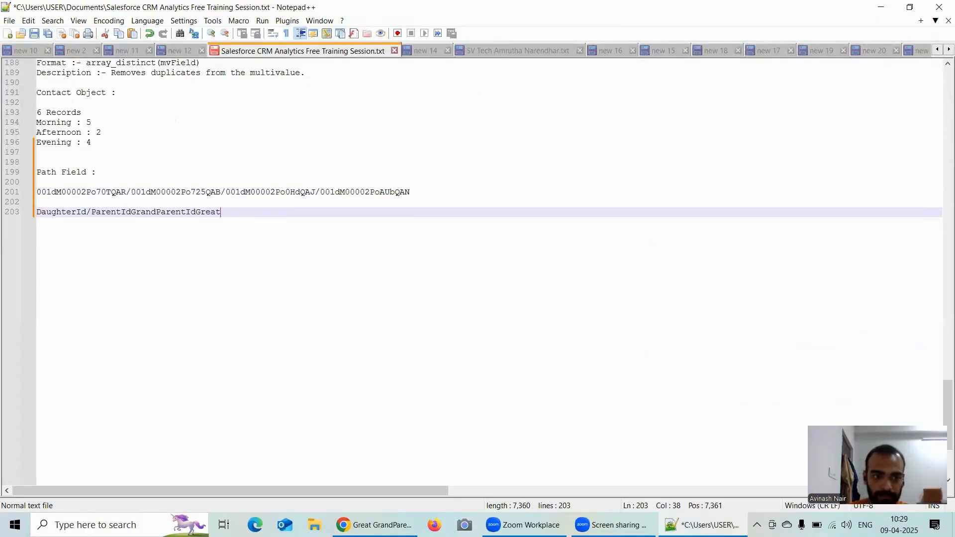
key("BackSpace")
key("BackSpace")
key("BackSpace")
key("BackSpace")
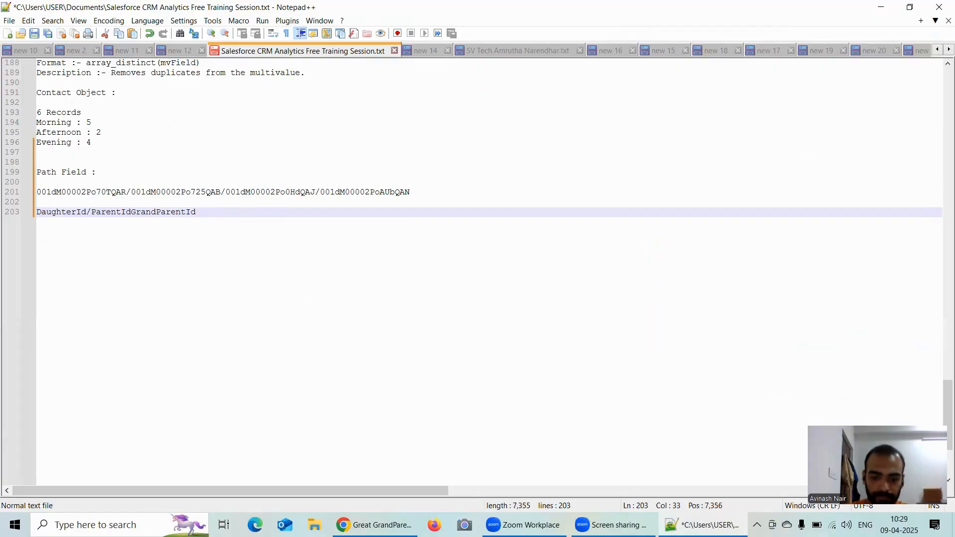
type("/GreatG")
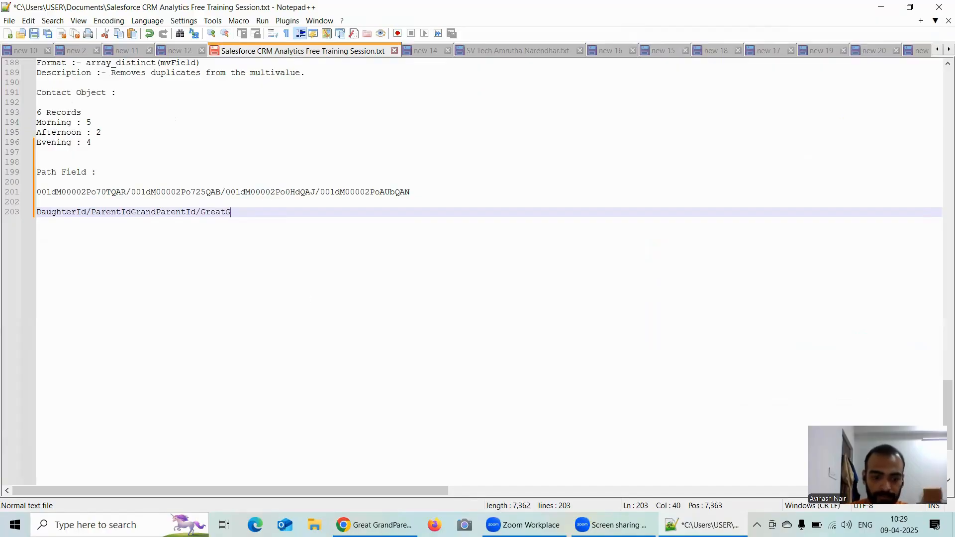
type("randParentId")
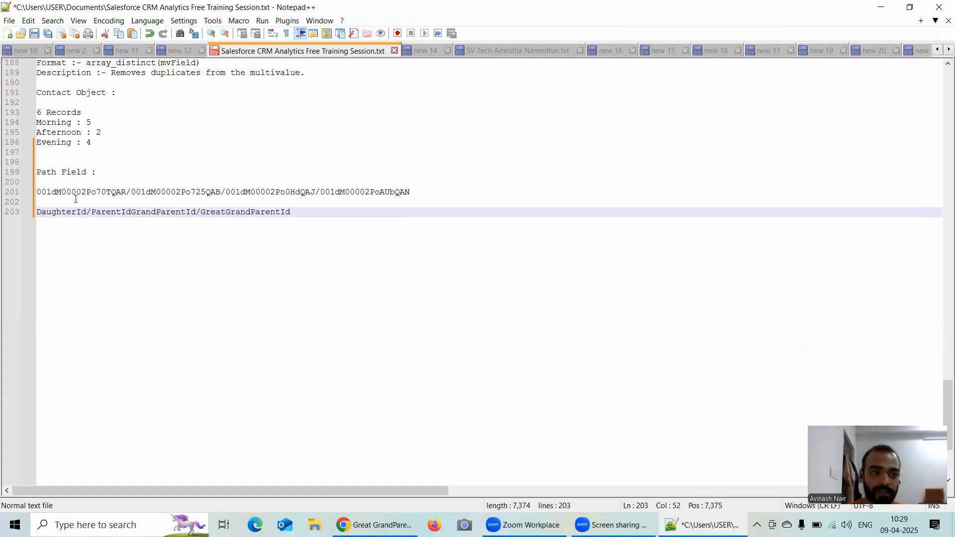
Step: Switch to Chrome, review the Flatten_AccountHierarchy node's attributes against the path notes in Notepad++, and close the node's settings
left_click(374, 525)
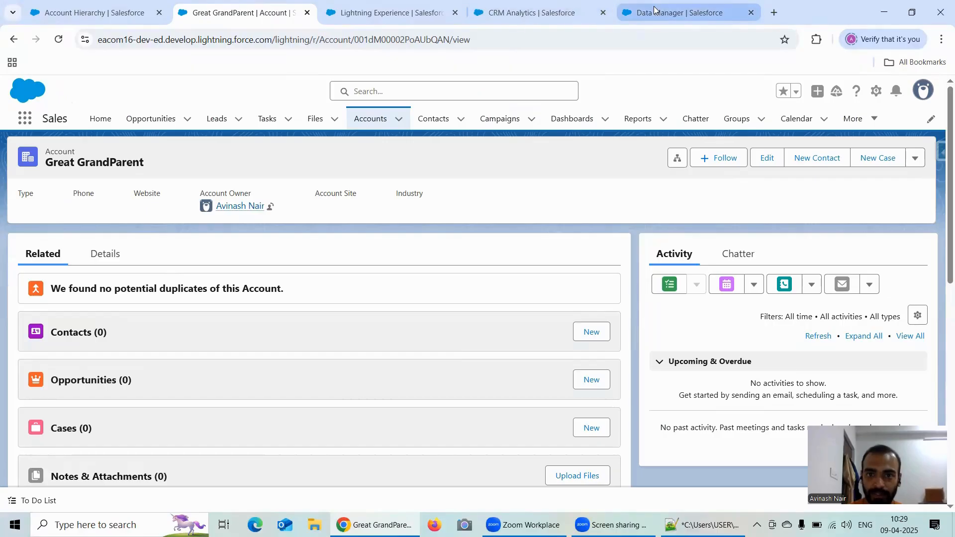
left_click(641, 15)
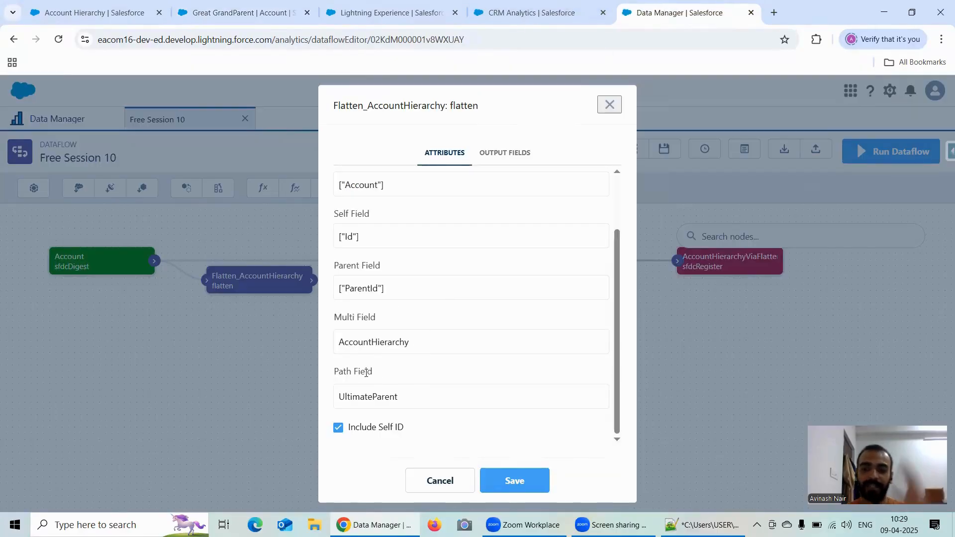
scroll(373, 290, "up", 2)
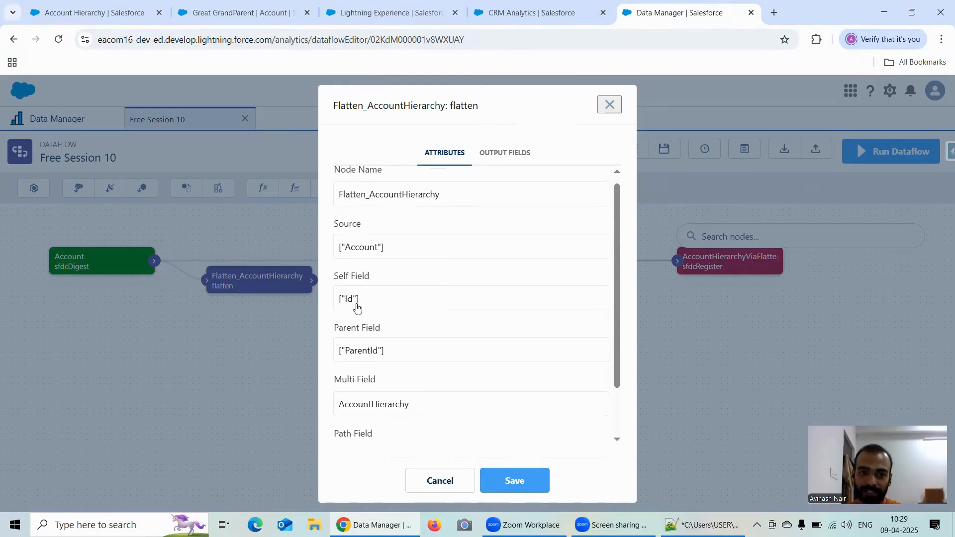
scroll(357, 307, "down", 2)
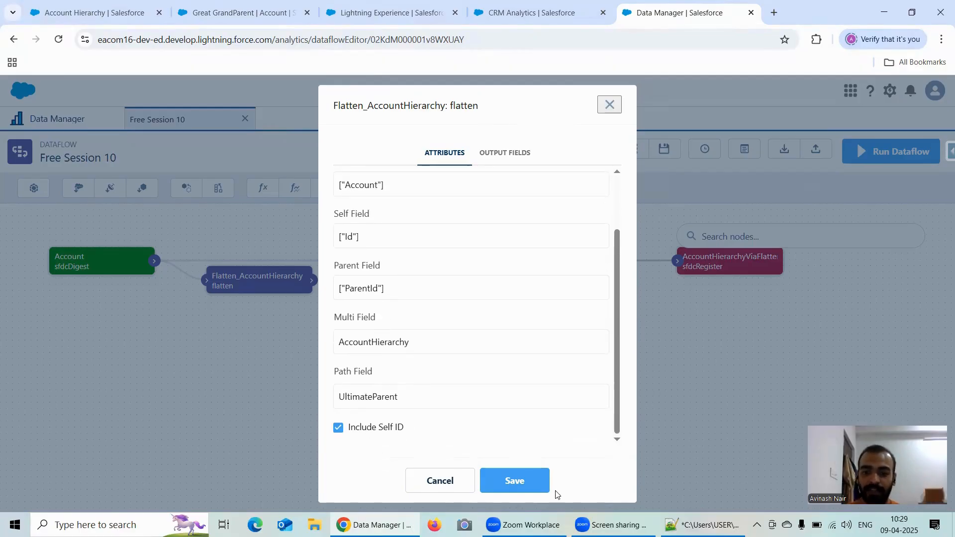
key("alt+Tab")
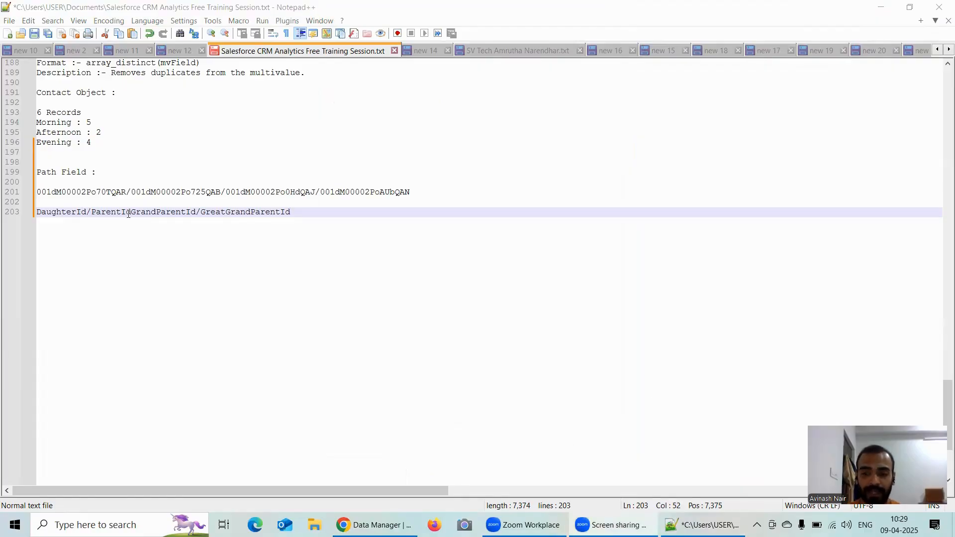
left_click(391, 525)
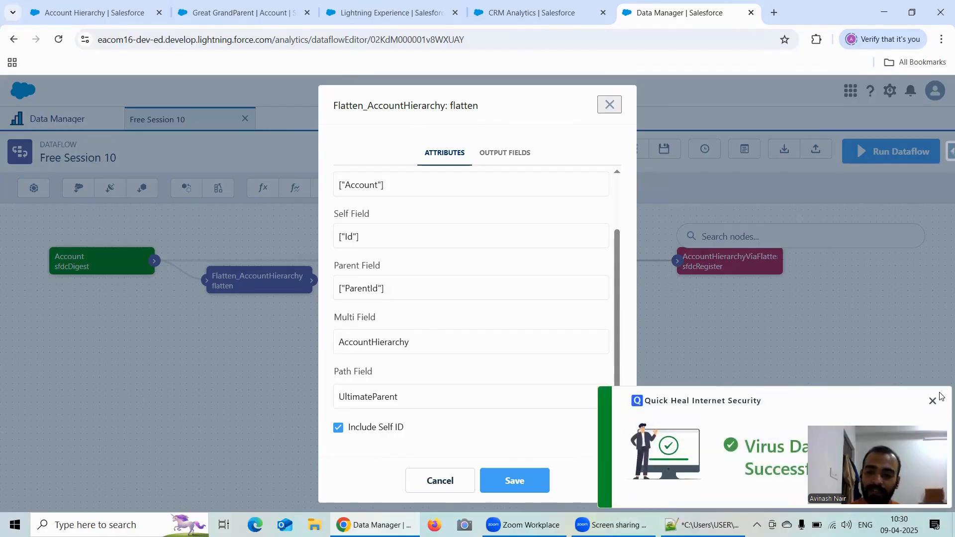
left_click(932, 401)
left_click(703, 525)
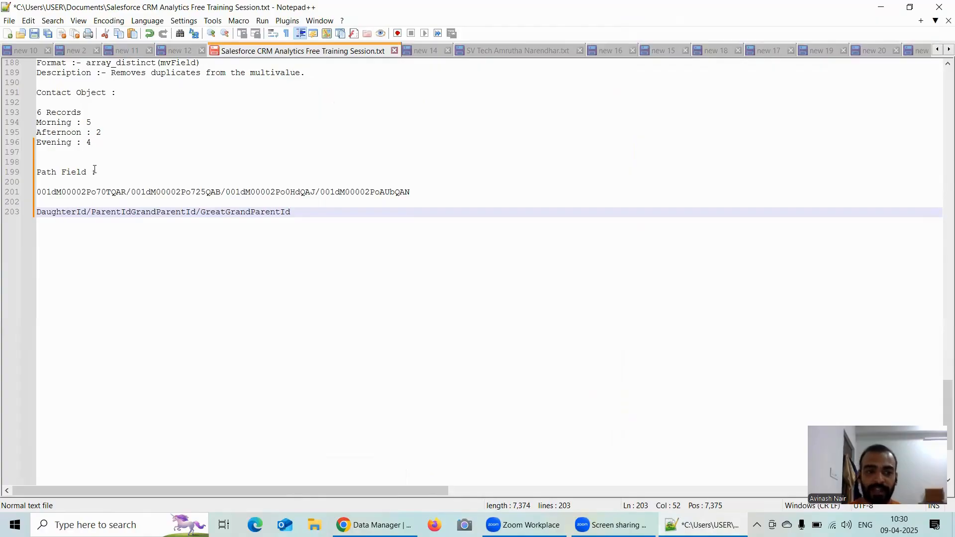
left_click(880, 7)
left_click(361, 516)
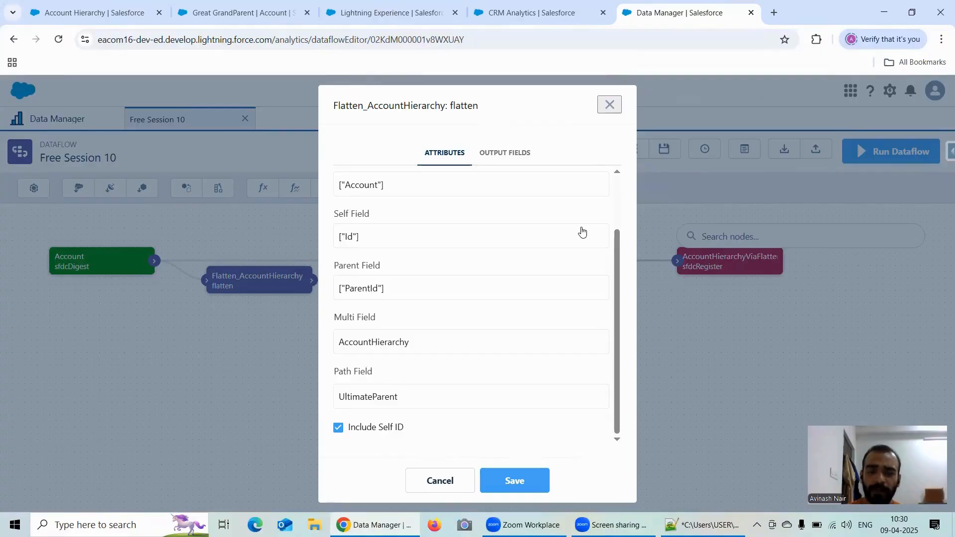
left_click(611, 105)
Step: Examine the UltimateParent path and the UltimateParentId, UltimateParent.Id and UltimateParent.Name columns in the AccountHierarchyViaFlatten lens
left_click(473, 16)
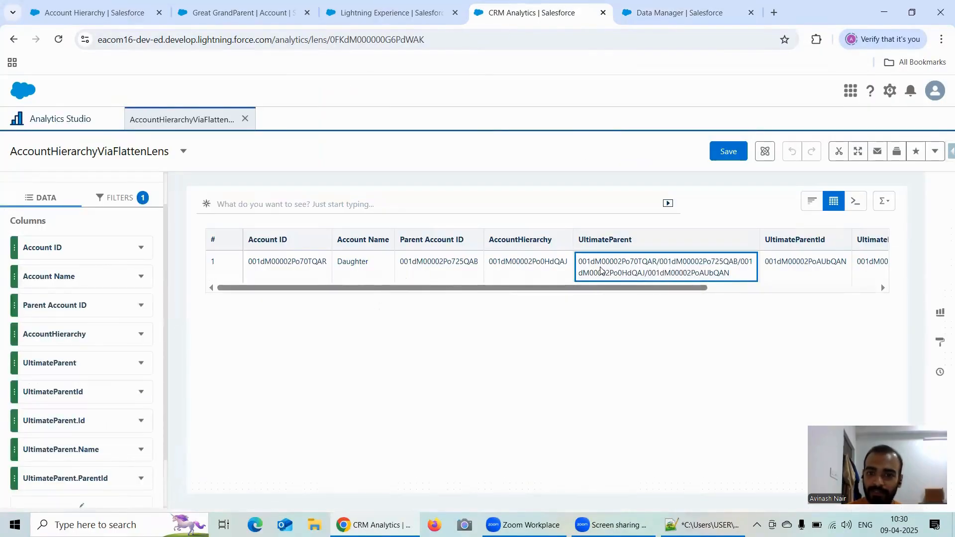
left_click(667, 298)
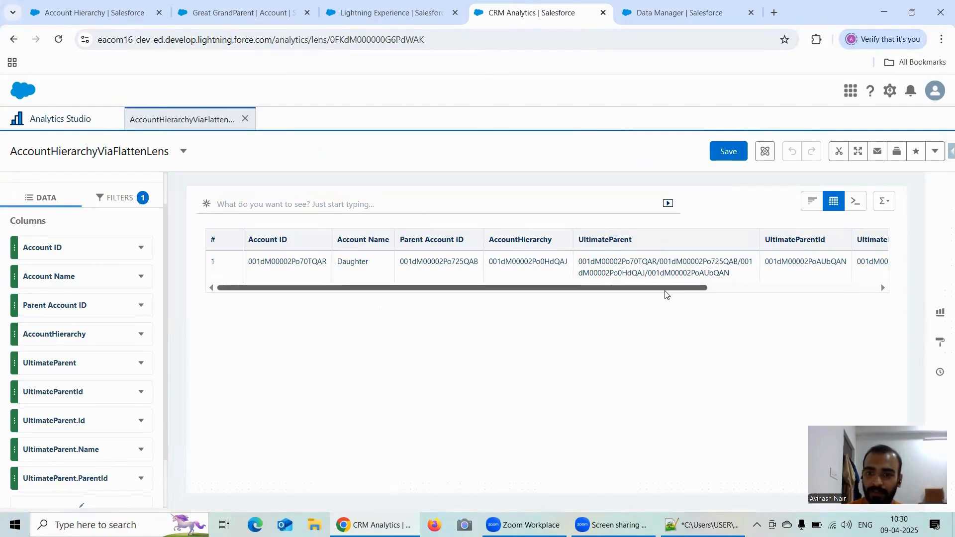
left_click_drag(673, 288, 795, 287)
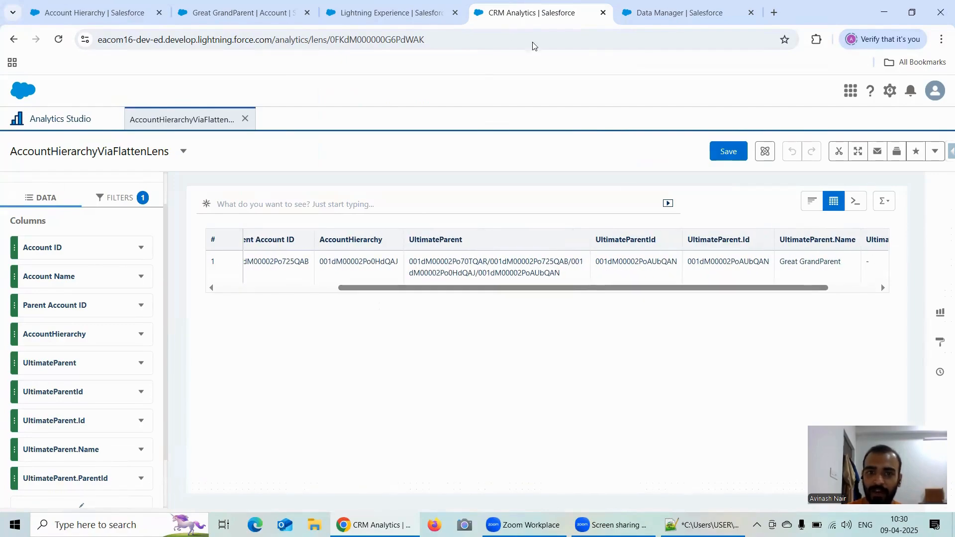
Step: Open the UltimateParentId field of the dataflow's UltimateParentCalculation node and copy its SAQL expression
left_click(634, 15)
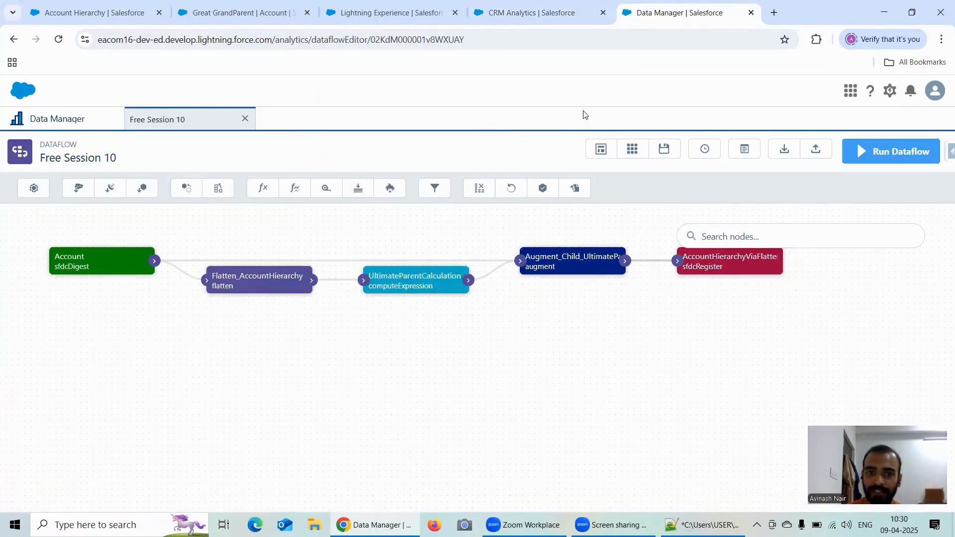
left_click(406, 285)
double_click(362, 332)
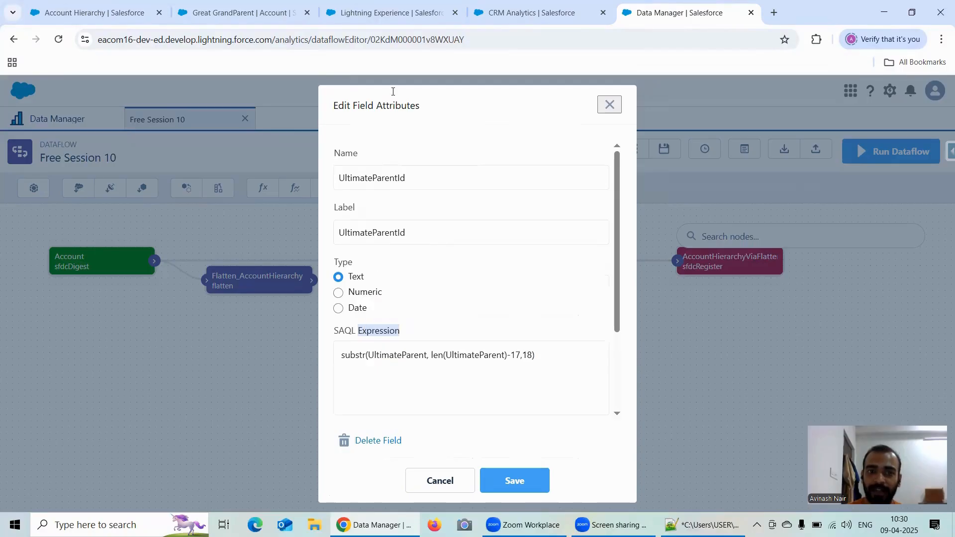
double_click(406, 357)
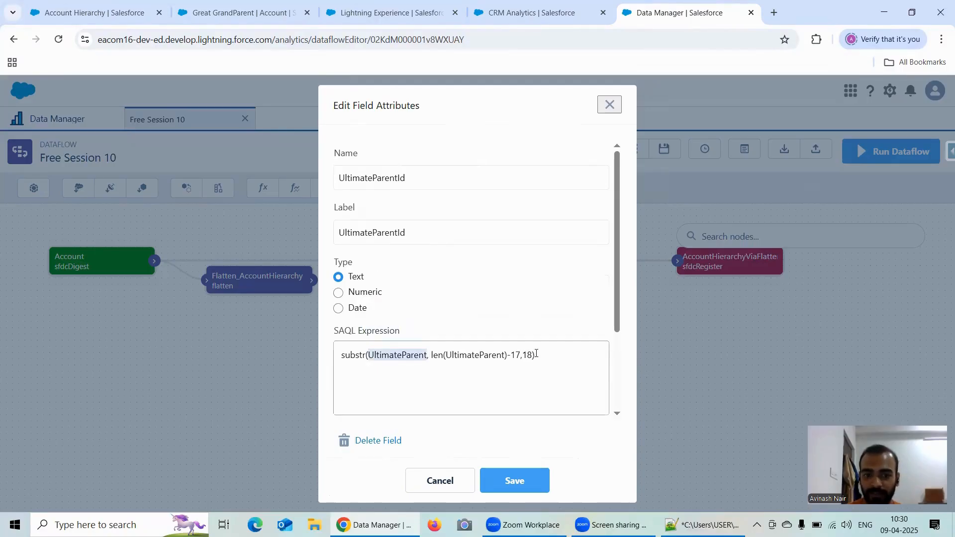
triple_click(548, 353)
key("ctrl+c")
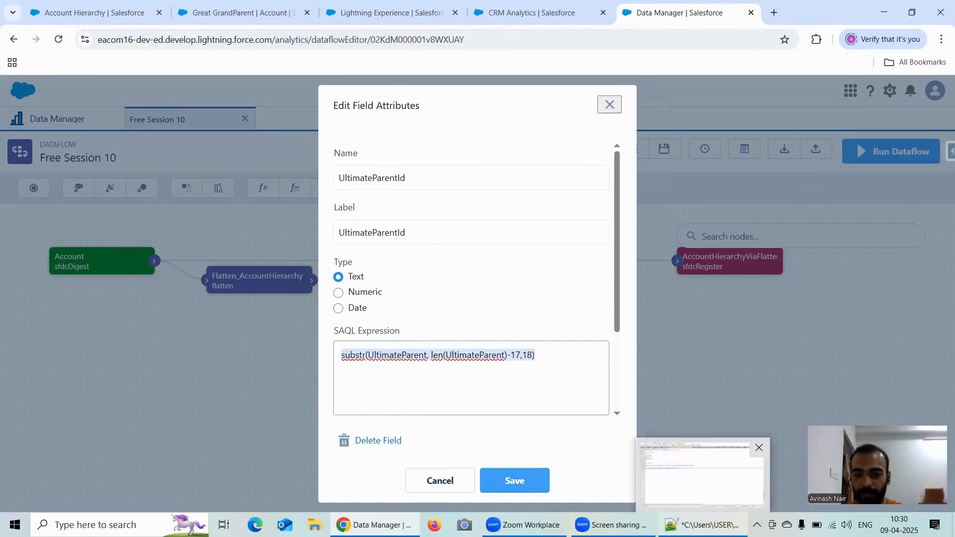
Step: Switch to Notepad++ and add a "ParentId :" heading below the hierarchy line, with the copied substr expression pasted beneath it
left_click(702, 473)
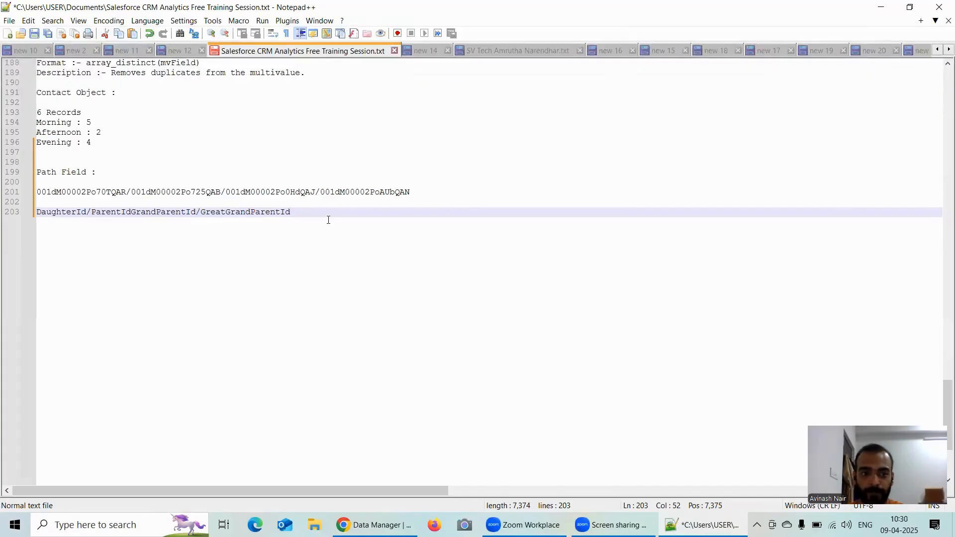
key("Return")
key("Return")
type("Par")
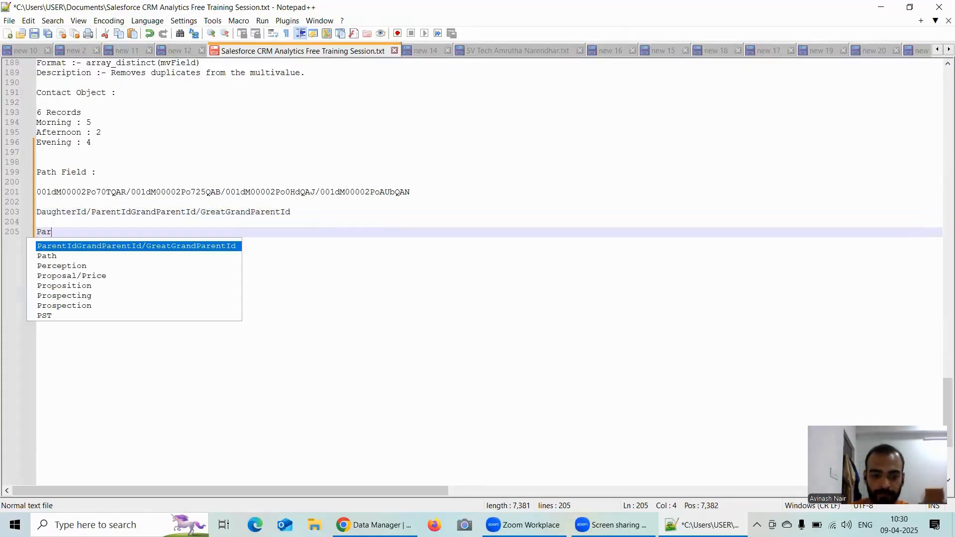
type("entId ")
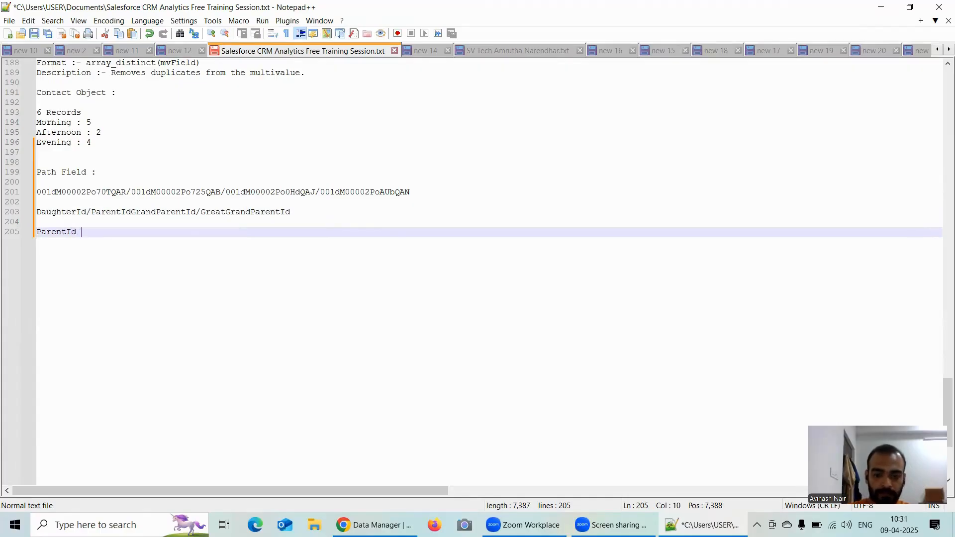
type(":")
key("Return")
key("ctrl+v")
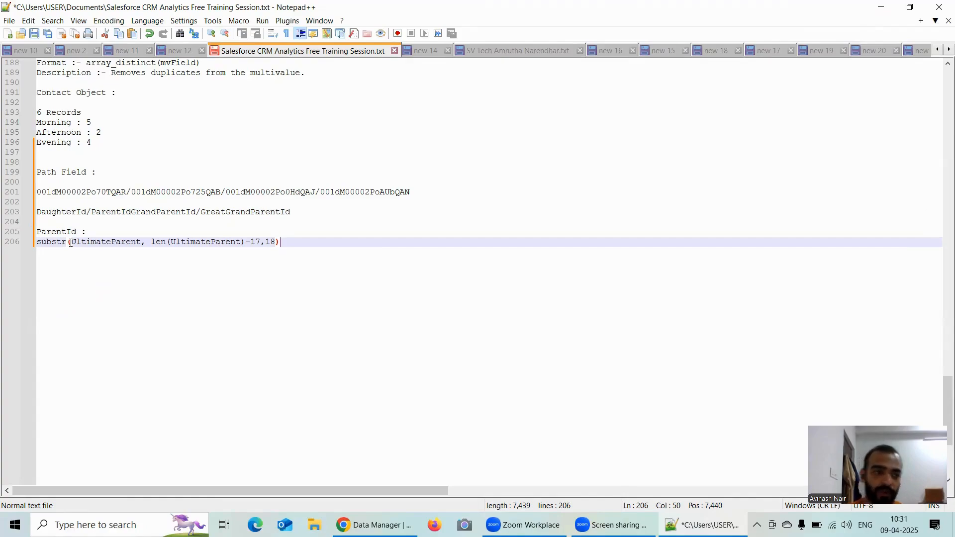
Step: Highlight UltimateParent in the expression and the path's last record ID, and append "UltimateParent" after "Path Field :"
double_click(114, 241)
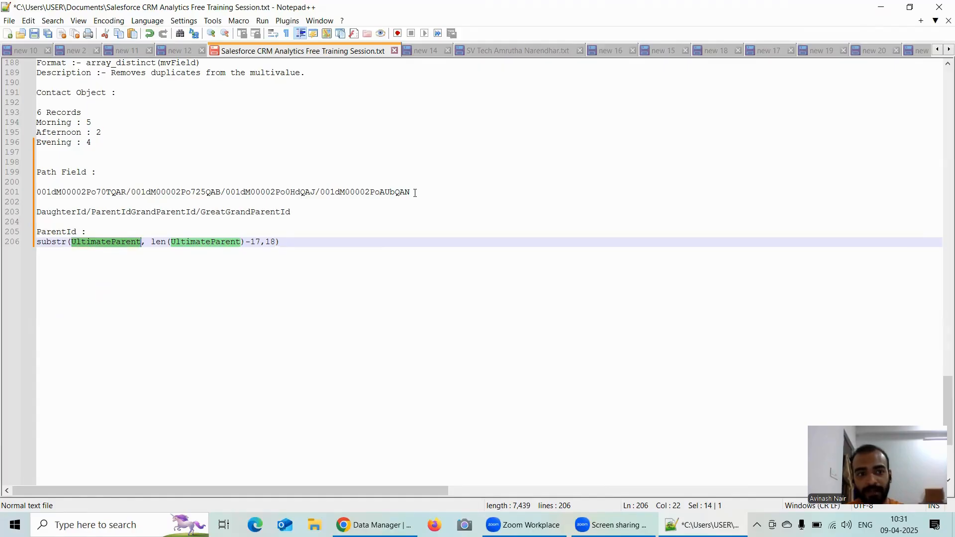
left_click_drag(411, 192, 320, 192)
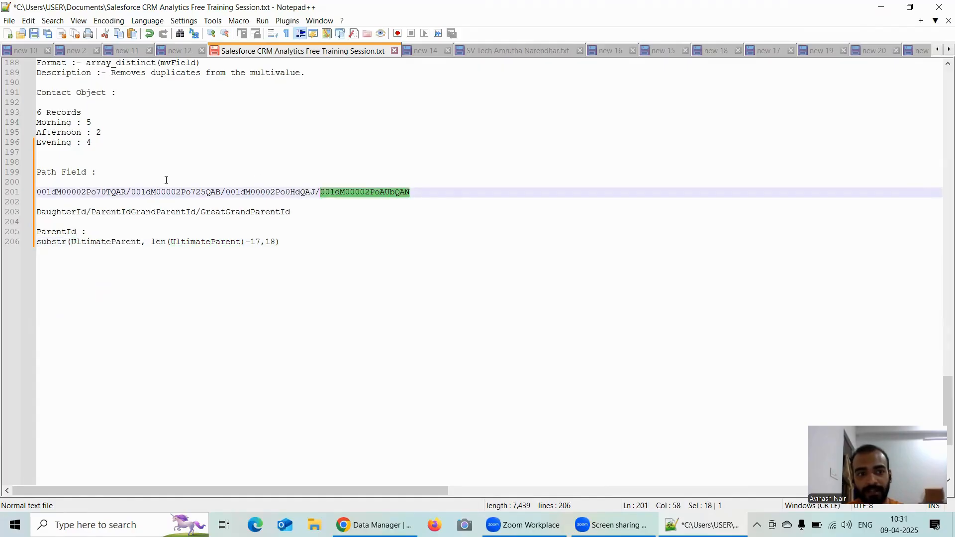
left_click(113, 171)
type("UltimateParent")
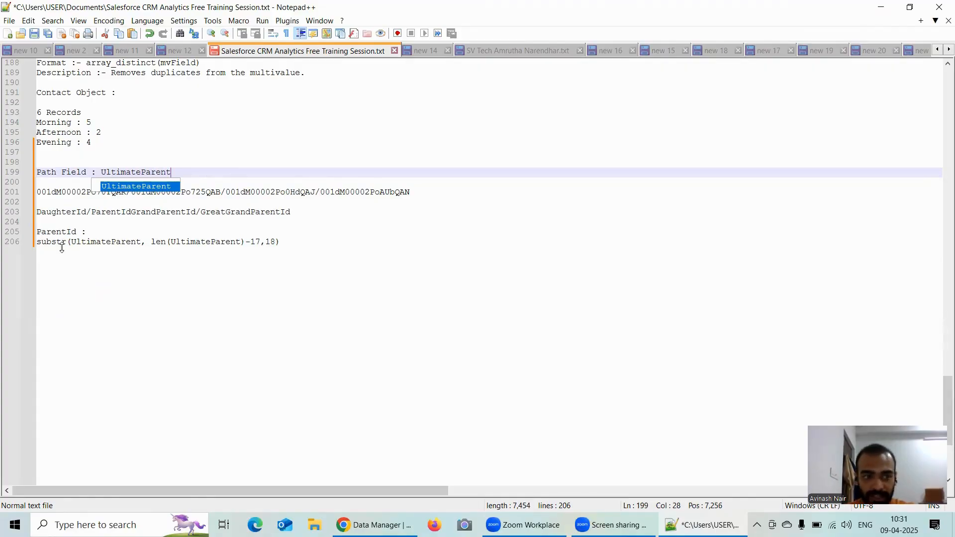
Step: Copy the full path value line and paste it below the substr expression, leaving one blank line between them
double_click(129, 241)
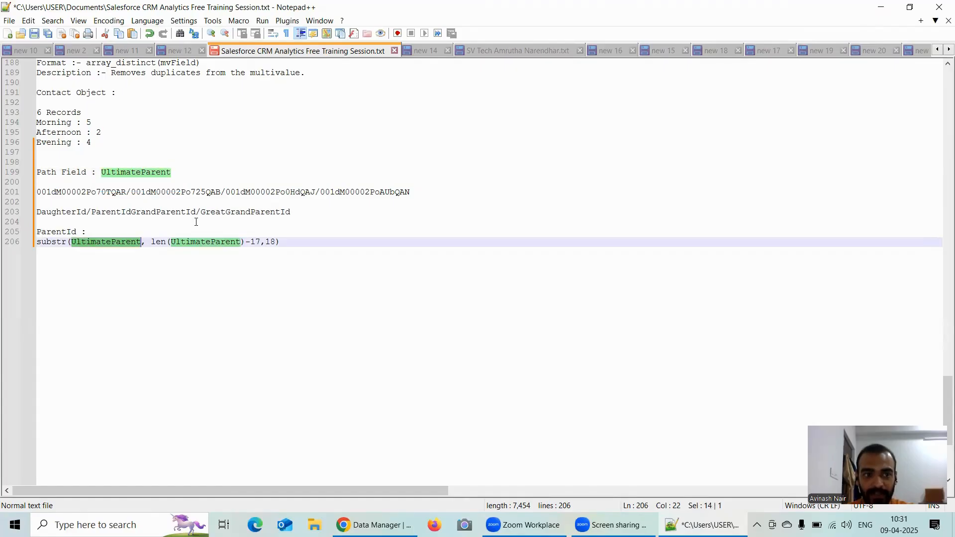
left_click_drag(423, 194, 36, 192)
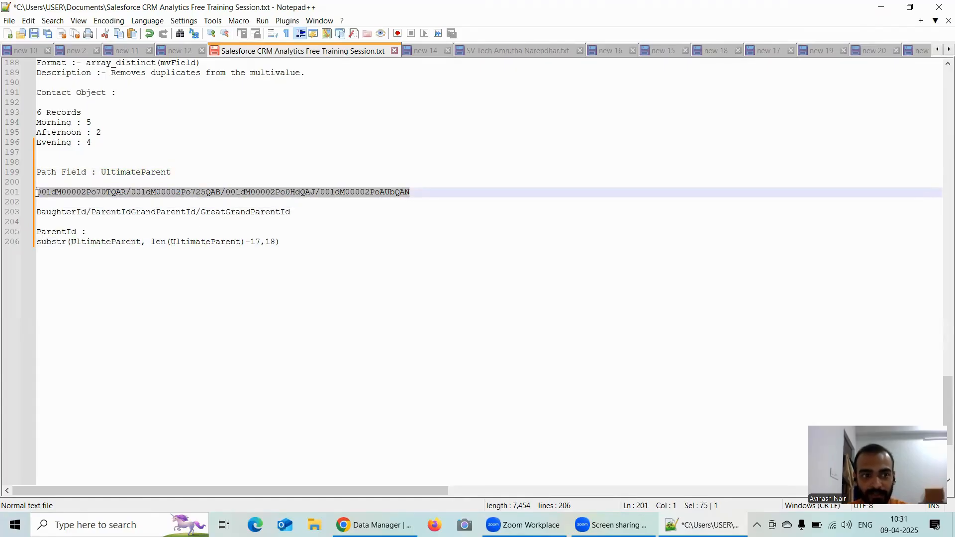
left_click(287, 239)
key("Return")
key("Return")
key("ctrl+v")
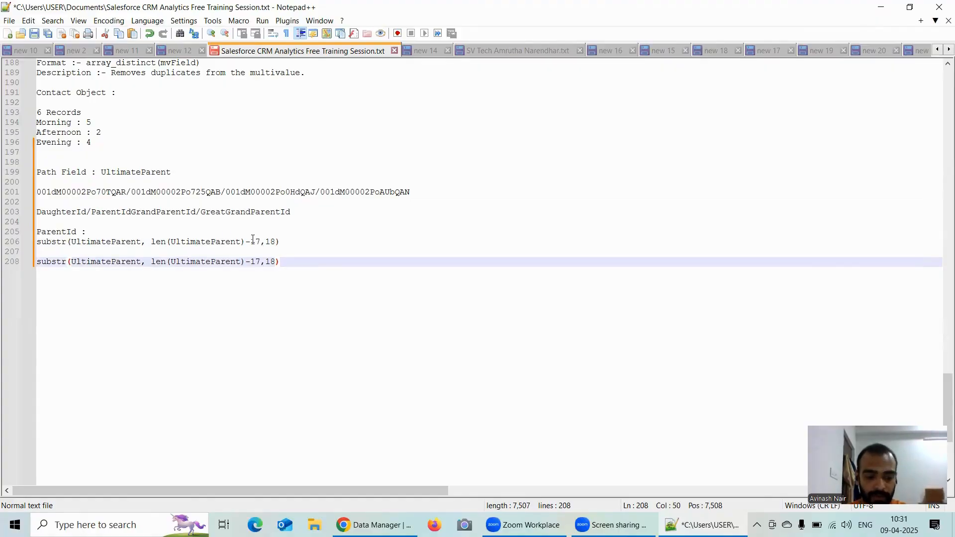
key("ctrl+z")
double_click(107, 244)
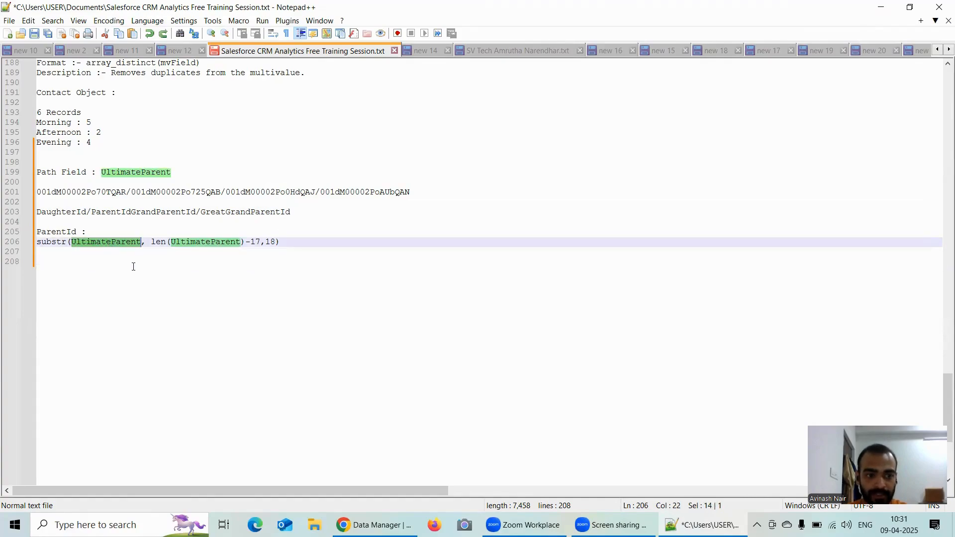
left_click_drag(413, 192, 44, 195)
left_click(28, 196)
key("ctrl+c")
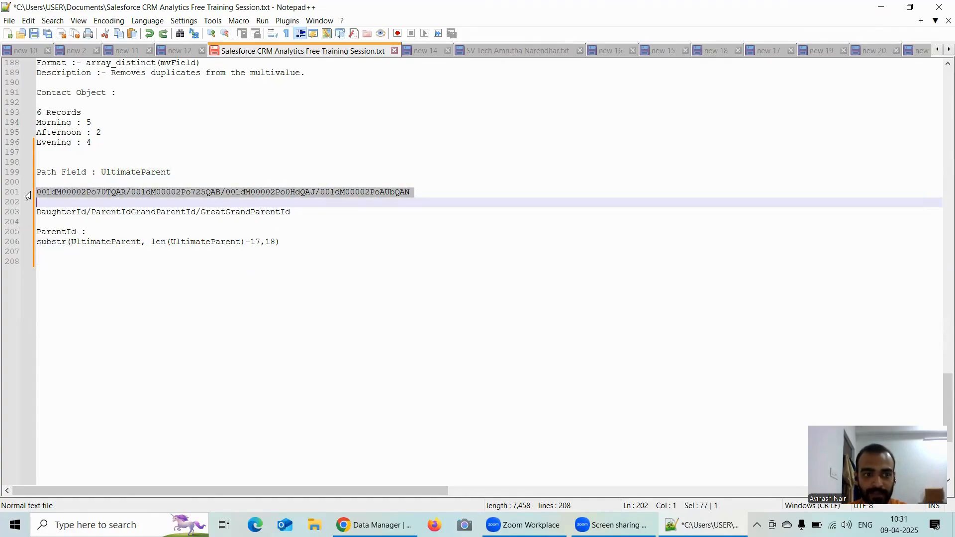
left_click(59, 262)
key("ctrl+v")
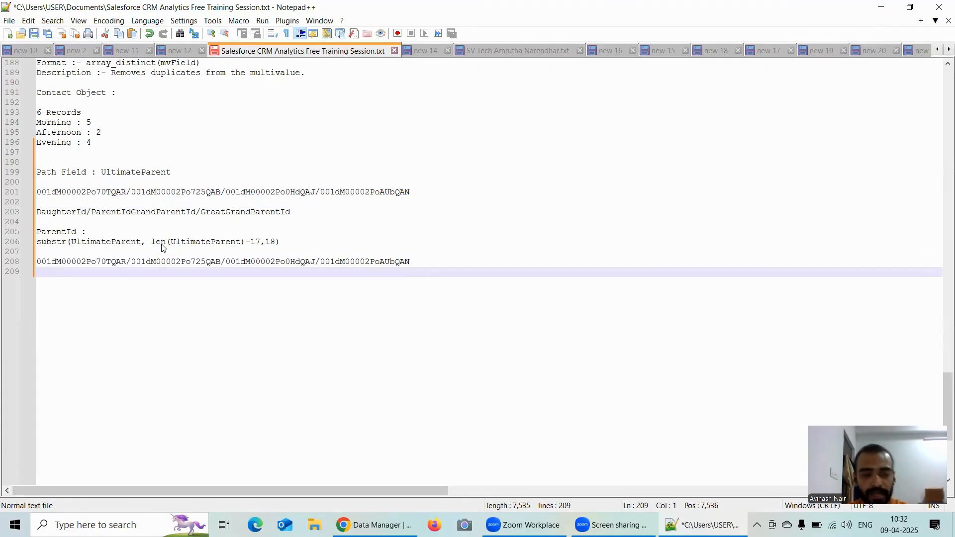
Step: Highlight the len(UltimateParent)-17 argument in the substr expression and label the copied path line beneath it with "UltimateParent :-"
left_click_drag(151, 244, 260, 245)
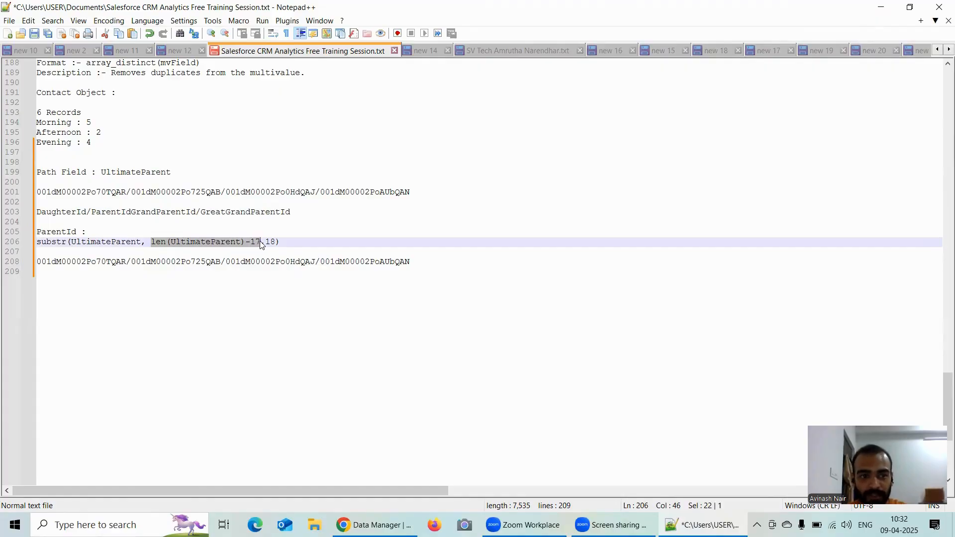
left_click(118, 242)
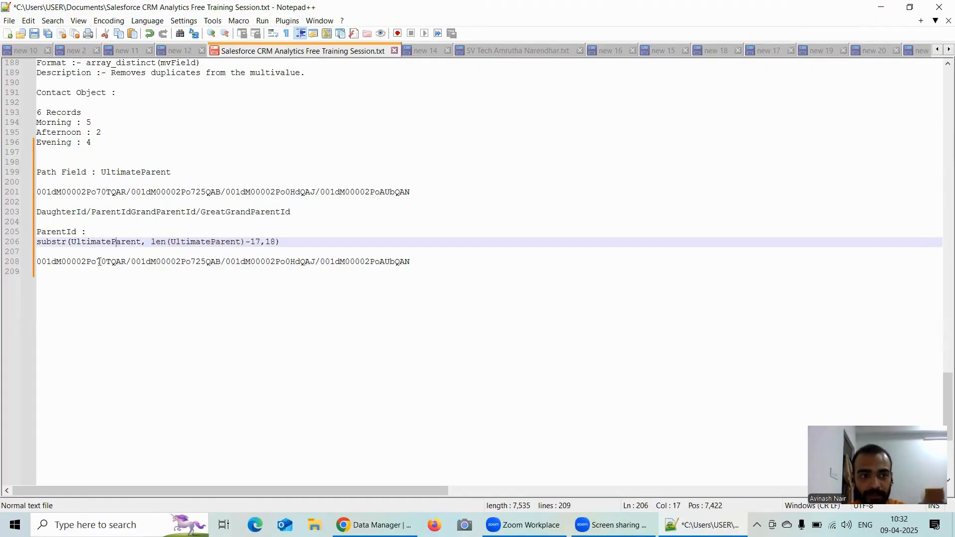
triple_click(97, 243)
left_click(101, 260)
left_click(39, 264)
type("Ultri")
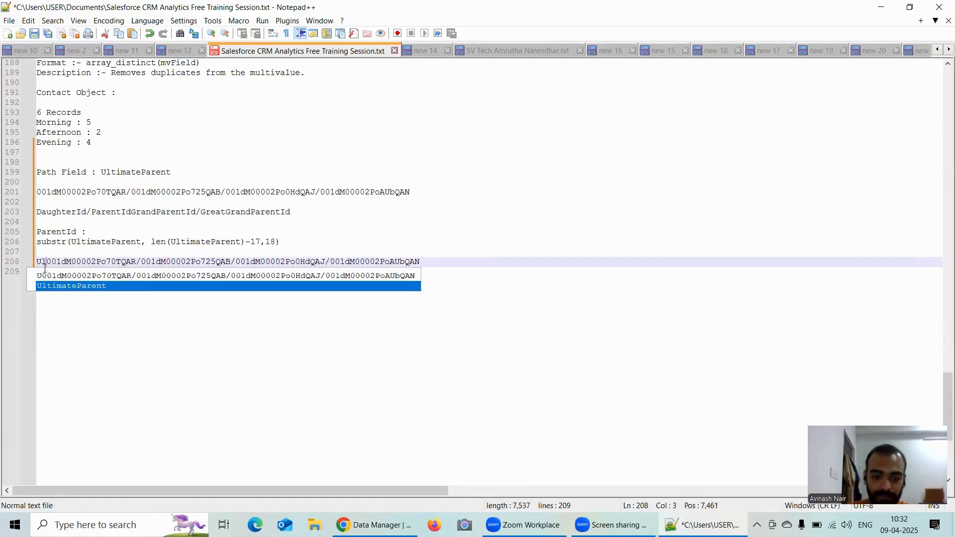
key("BackSpace")
key("BackSpace")
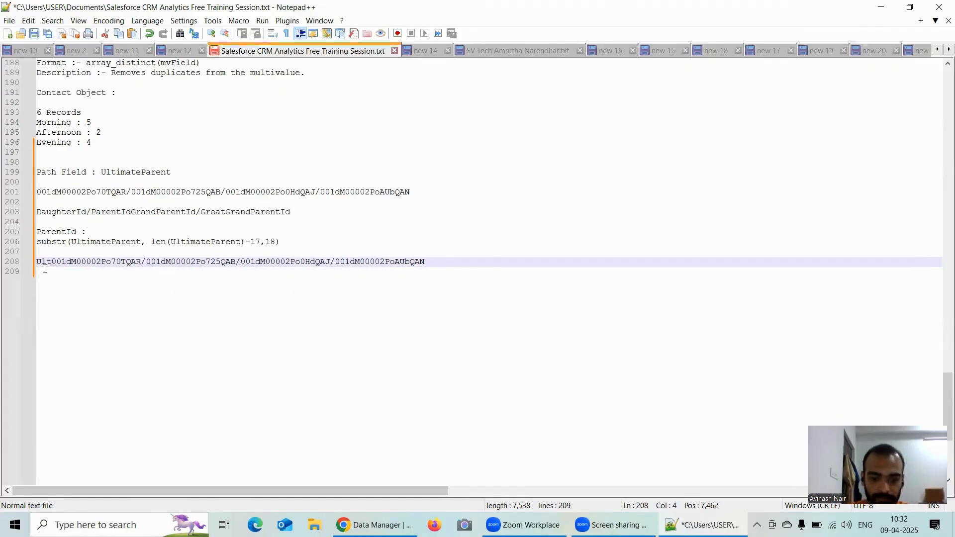
type("imatePare")
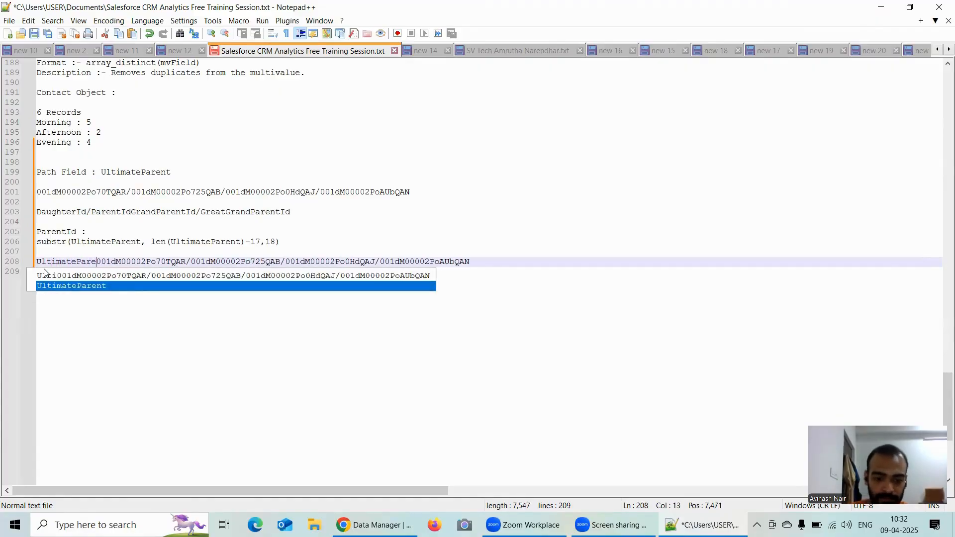
key("Return")
type(":-")
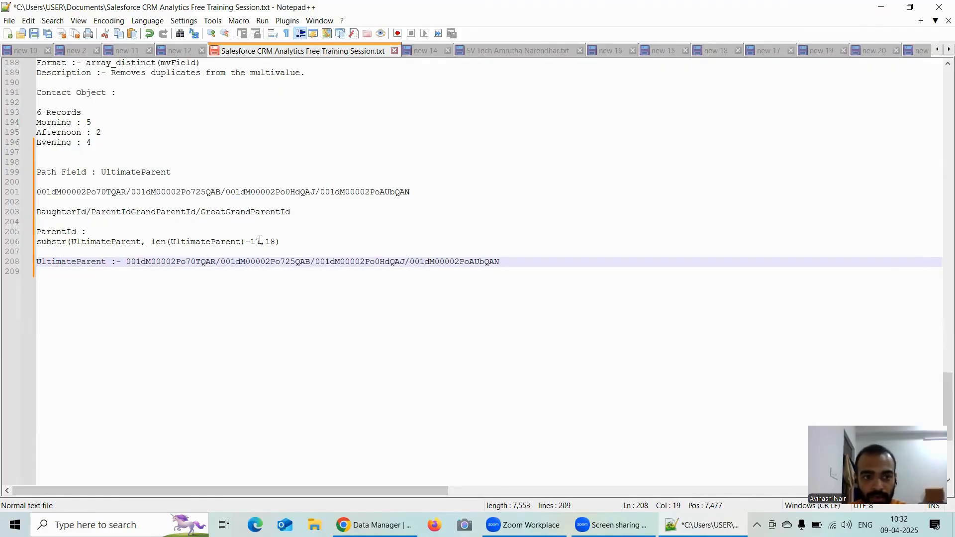
Step: Select len(UltimateParent)-17 in the substr expression and add two line breaks after the labelled UltimateParent path line
left_click_drag(260, 241, 151, 241)
left_click(521, 260)
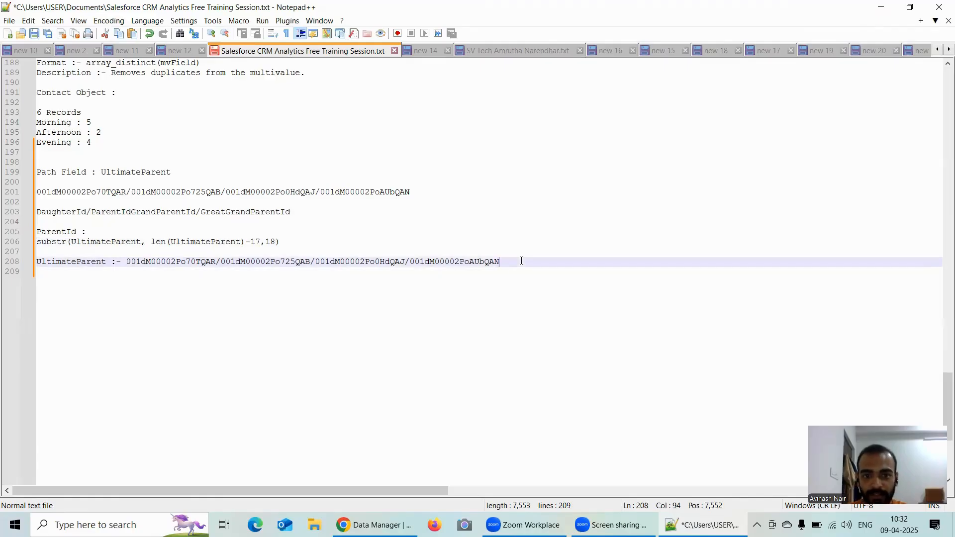
key("Return")
key("Return")
key("ctrl+v")
key("Return")
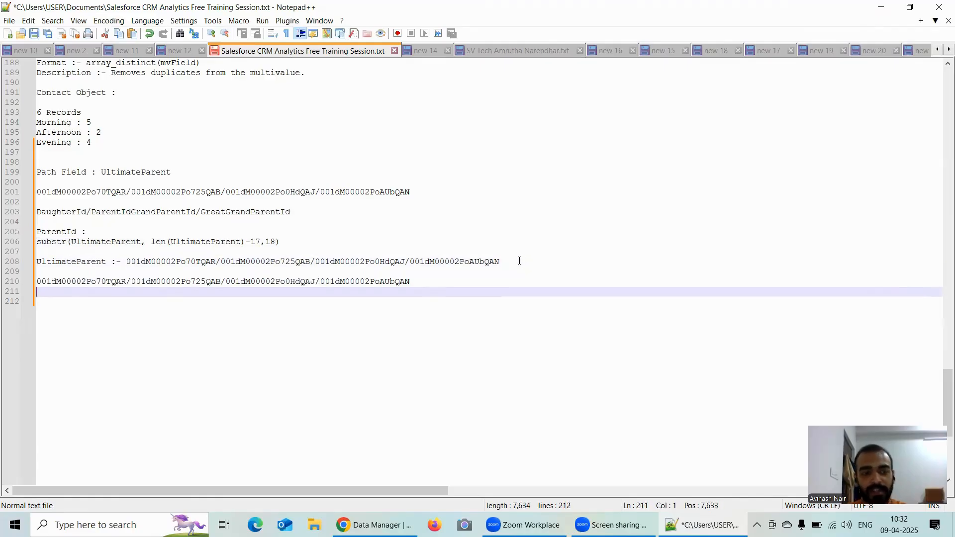
key("ctrl+z")
key("ctrl+z")
Step: Copy len(UltimateParent)-17 from the substr expression onto the line below the UltimateParent path and append ":-"
left_click(262, 242)
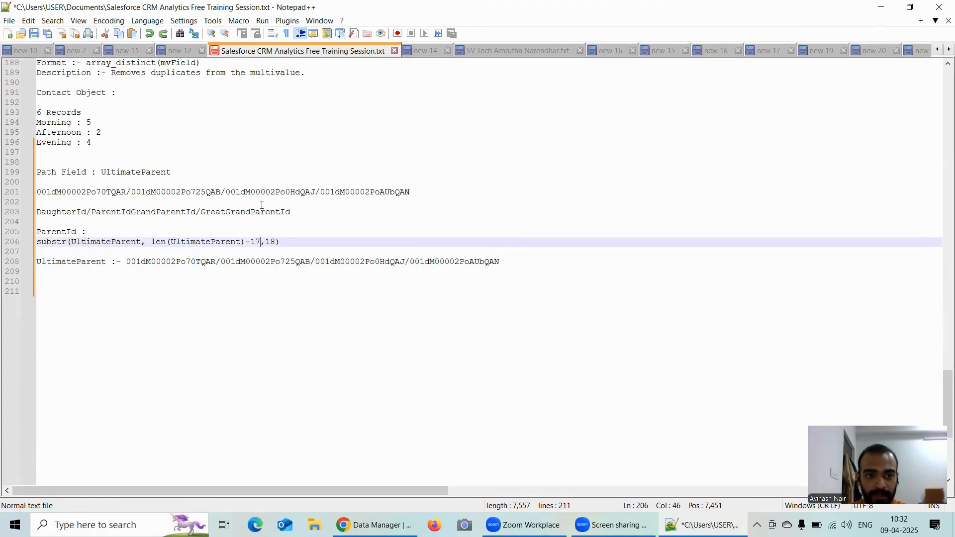
key("shift+Left")
key("shift+Left")
key("shift+Left")
key("shift+Left")
key("shift+Left")
key("shift+Left")
key("shift+Left")
key("shift+Left")
key("shift+Left")
key("shift+Left")
key("shift+Left")
key("shift+Left")
key("shift+Left")
key("shift+Left")
key("shift+Left")
key("shift+Left")
key("shift+Left")
key("shift+Left")
key("shift+Left")
key("shift+Left")
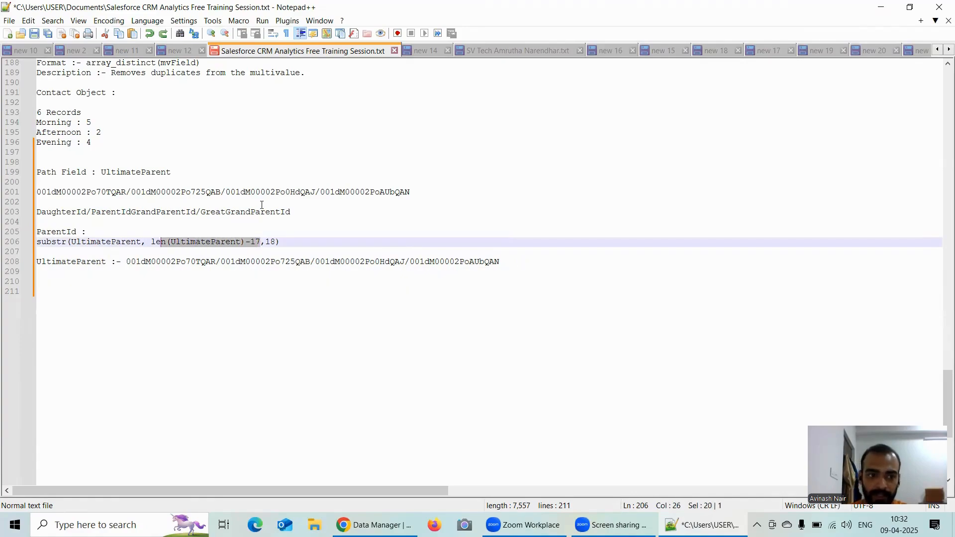
key("shift+Right")
key("ctrl+c")
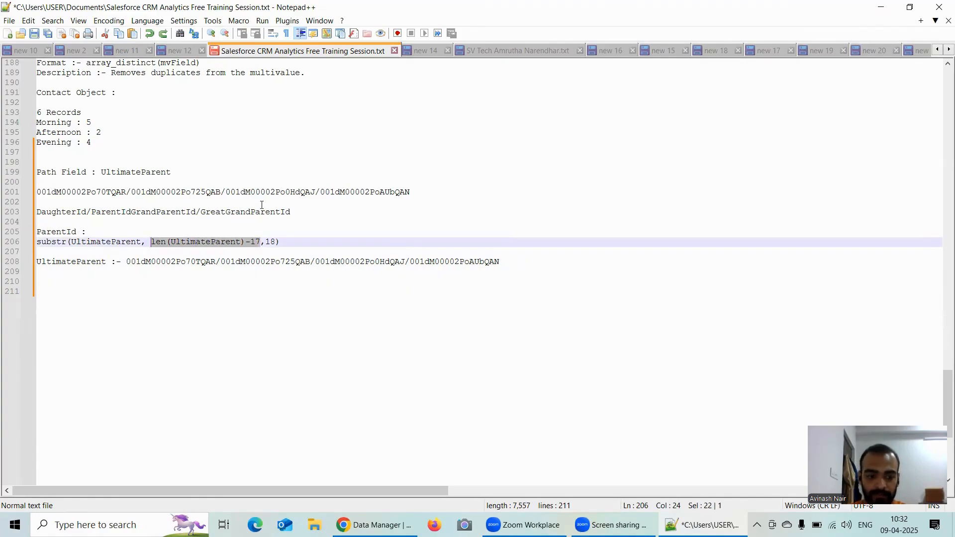
left_click(520, 268)
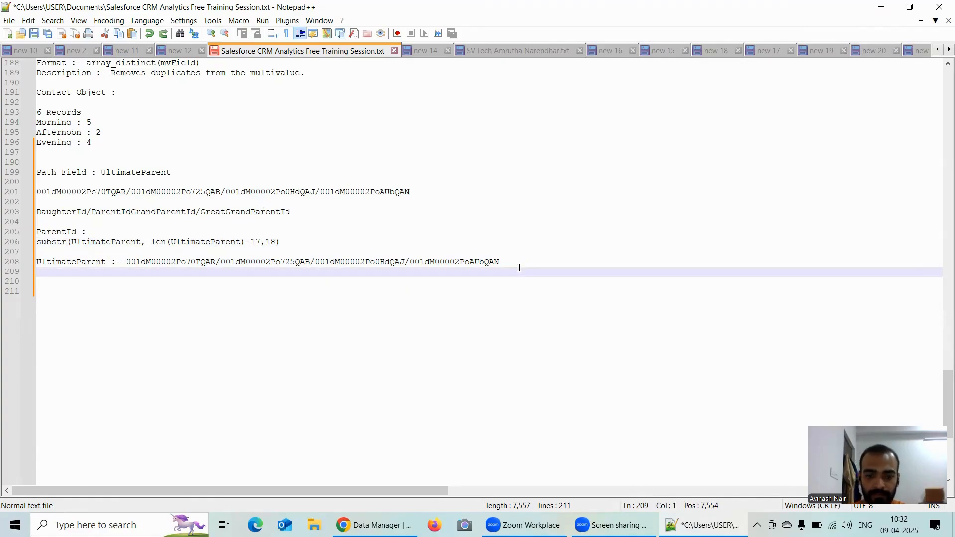
key("ctrl+v")
type(":-")
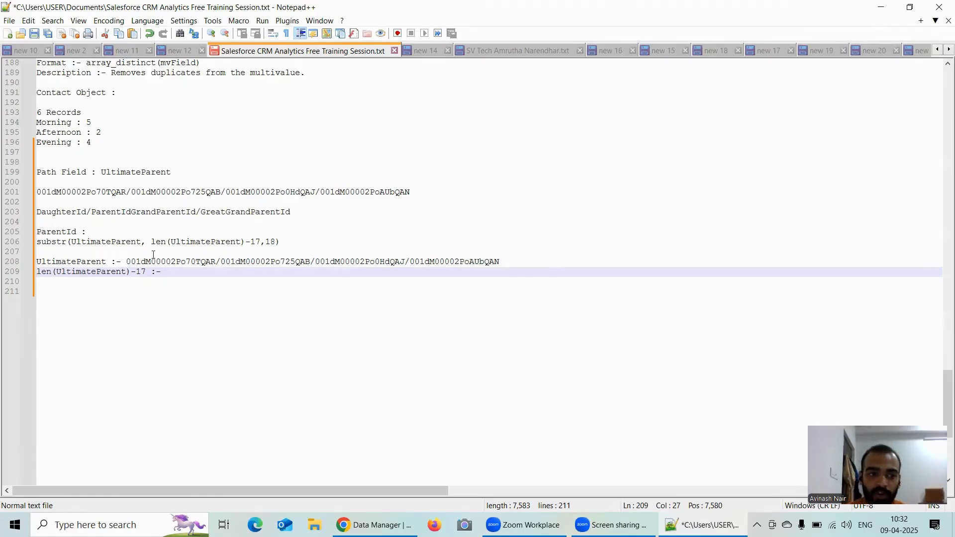
Step: Highlight the first and second record IDs in the UltimateParent path line to examine their length
left_click_drag(125, 262, 216, 260)
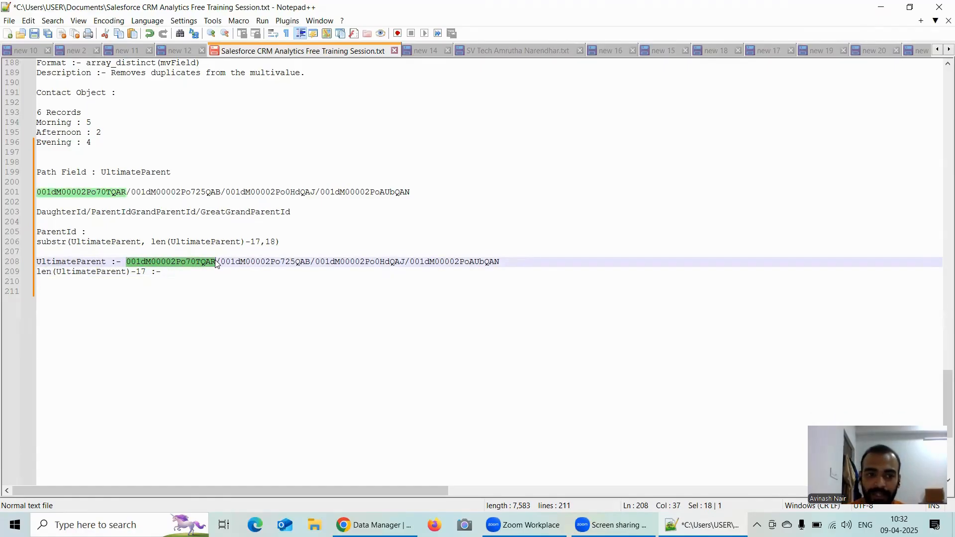
double_click(225, 262)
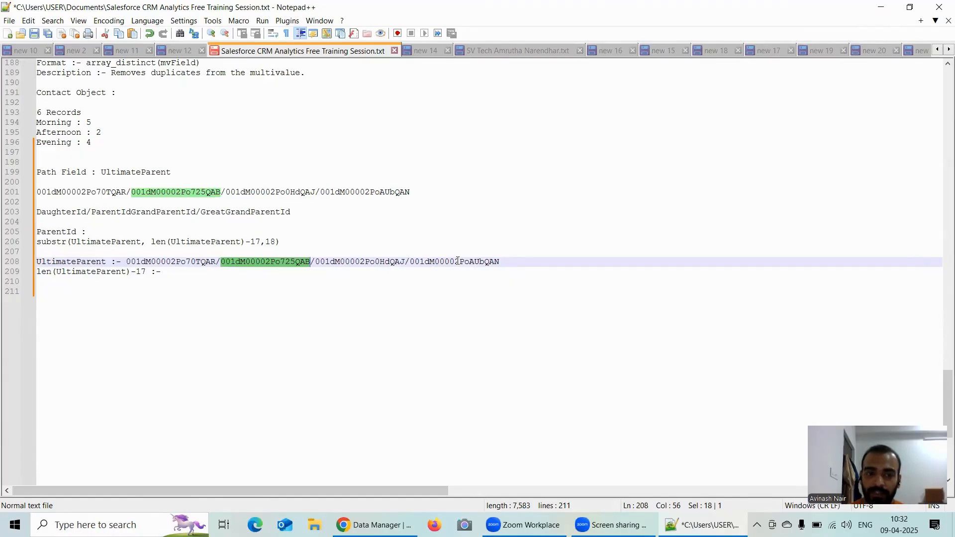
left_click(326, 292)
left_click(217, 262)
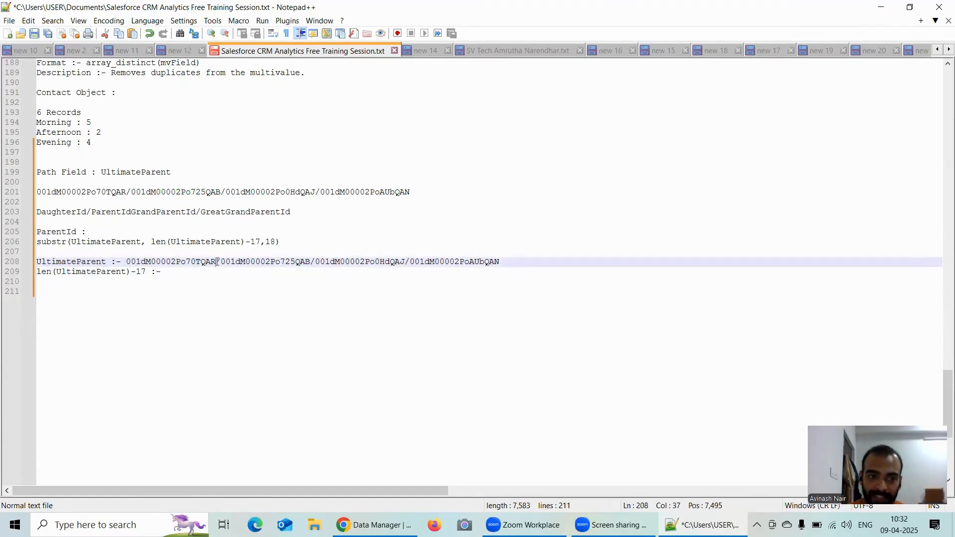
double_click(217, 262)
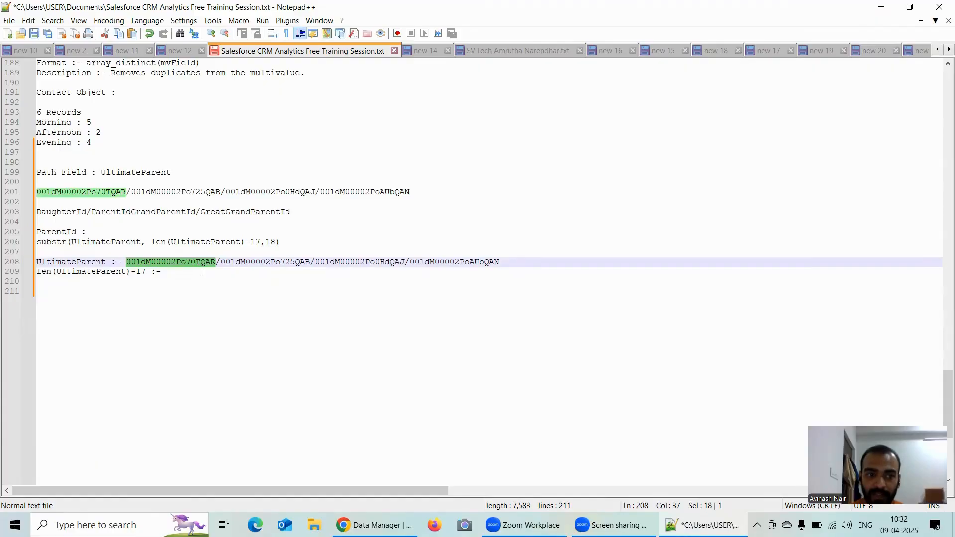
Step: Change the length line to read "len(UltimateParent) :- 75", dropping the -17
left_click(203, 272)
key("BackSpace")
key("BackSpace")
key("BackSpace")
key("BackSpace")
key("BackSpace")
key("BackSpace")
key("BackSpace")
type(":- 75")
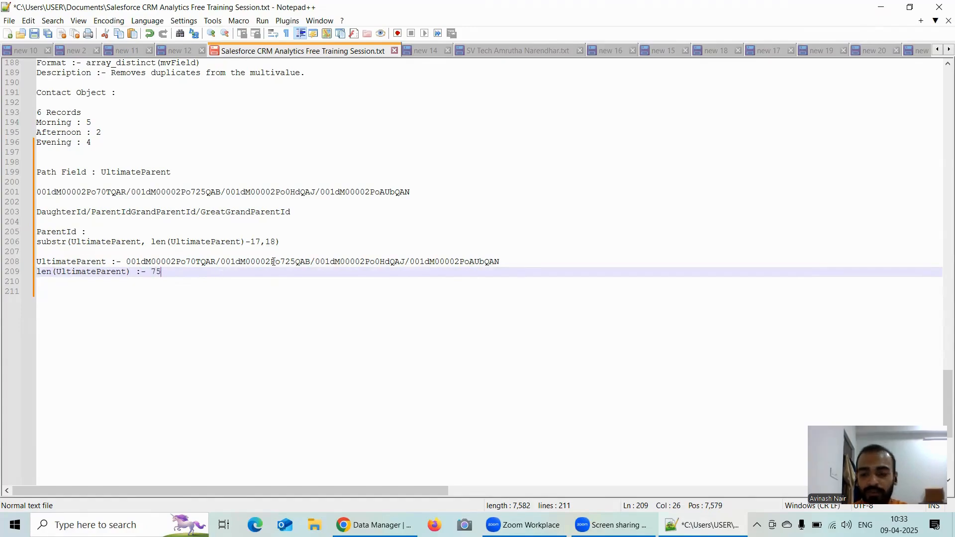
Step: Go through the slash separators between the record IDs in the UltimateParent path line to count them
left_click(216, 262)
key("shift+Right")
key("Right")
key("Right")
key("Right")
key("Right")
key("Right")
key("Right")
key("Right")
key("Right")
key("Right")
key("Right")
key("Right")
key("Right")
key("Right")
key("Right")
key("Right")
key("Right")
key("Right")
key("Right")
key("Right")
key("Right")
key("Right")
key("Right")
key("Right")
key("Right")
key("Right")
key("Right")
key("Right")
key("Right")
key("Right")
key("Right")
key("Right")
key("Right")
key("Right")
key("Right")
key("Right")
key("Right")
key("Right")
key("Right")
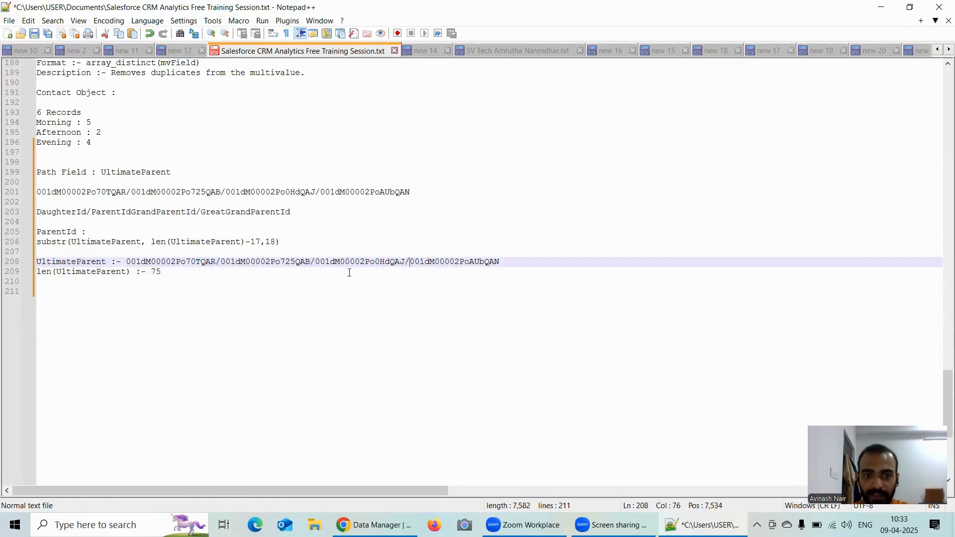
key("shift+Right")
Step: Extend the length line with the subtraction so it reads "len(UltimateParent)-17 :- 75 -17 = 58"
left_click(175, 273)
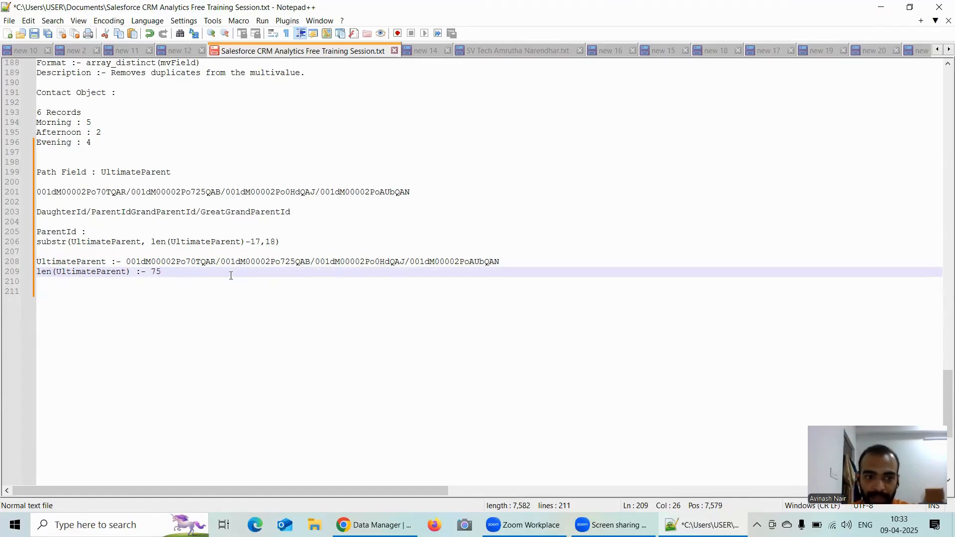
left_click(260, 242)
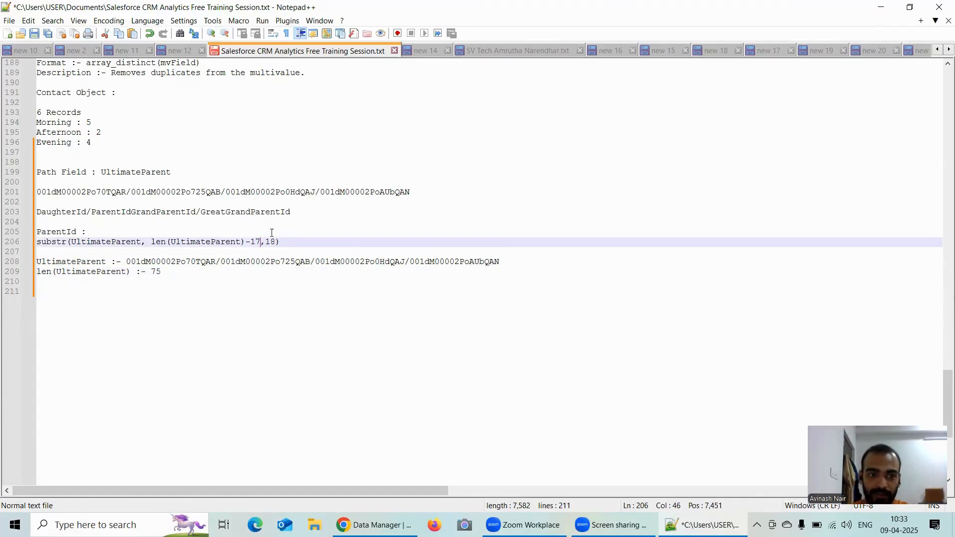
left_click(133, 272)
type("-17")
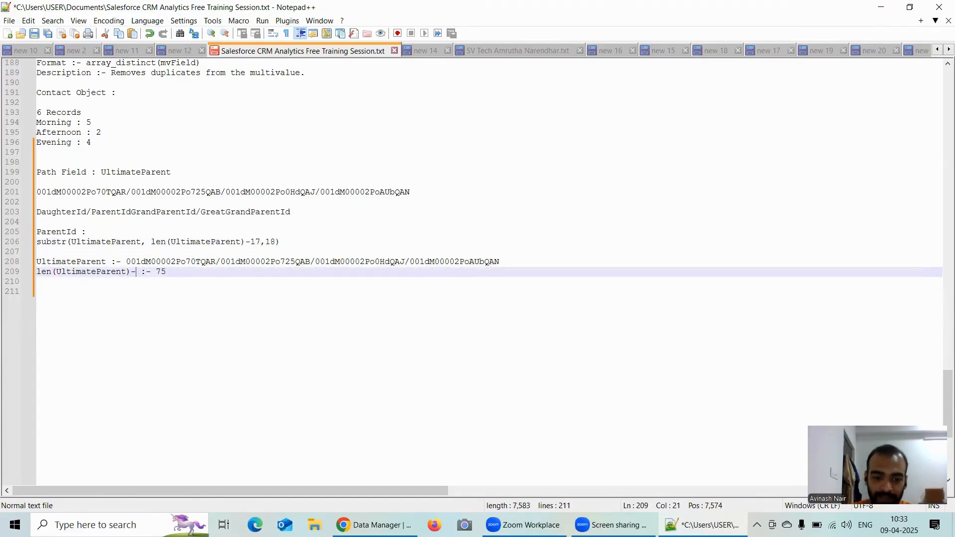
key("End")
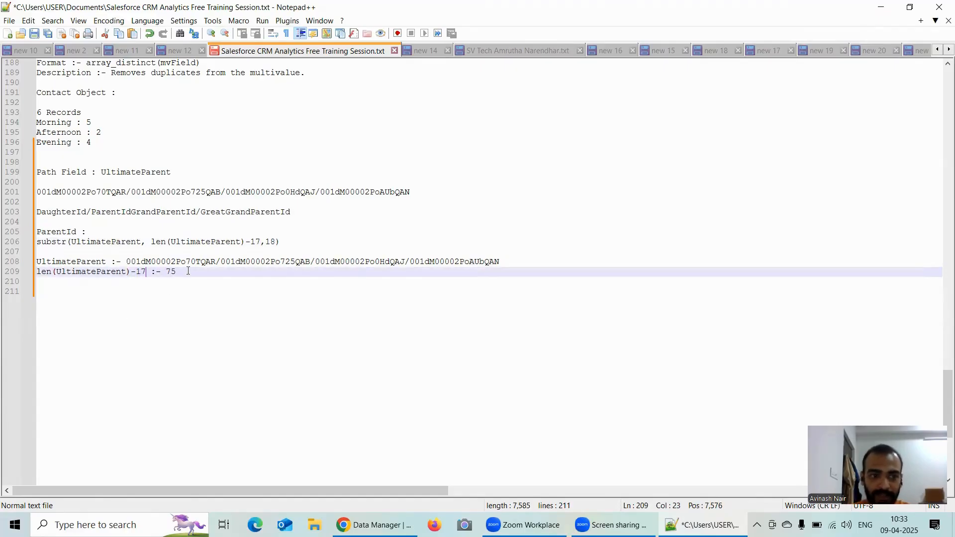
type("-17")
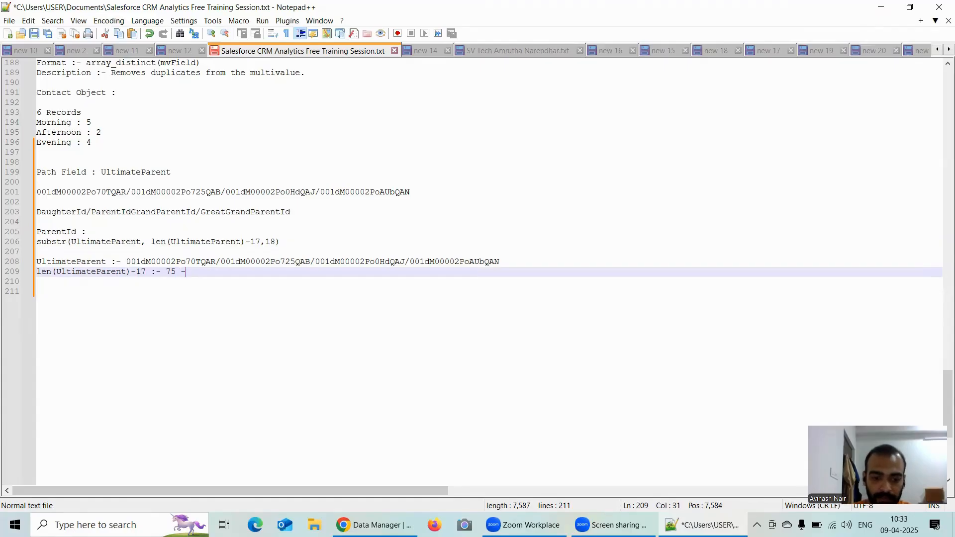
type(" =")
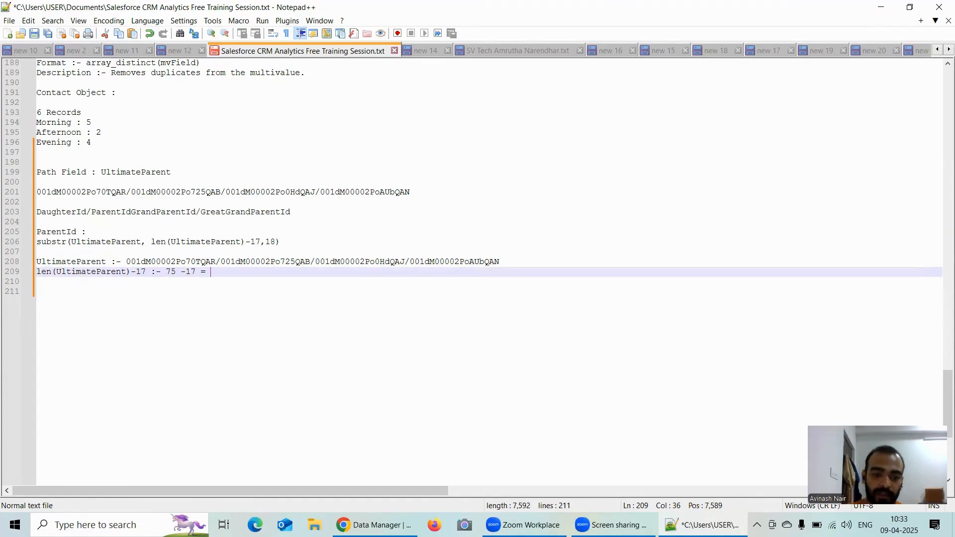
type("58")
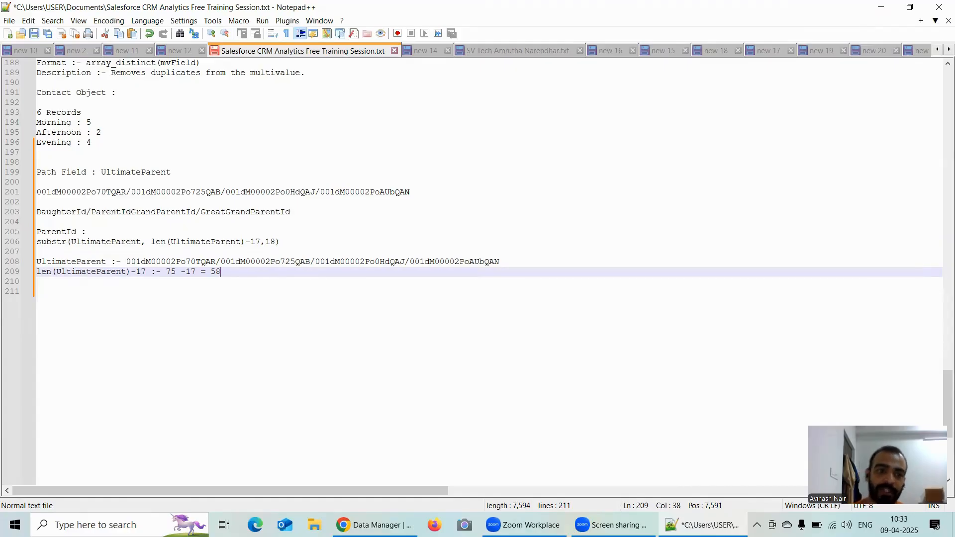
Step: Highlight the 18 and the whole substr expression, and paste len(UltimateParent)-17 two lines below the length calculation
double_click(273, 242)
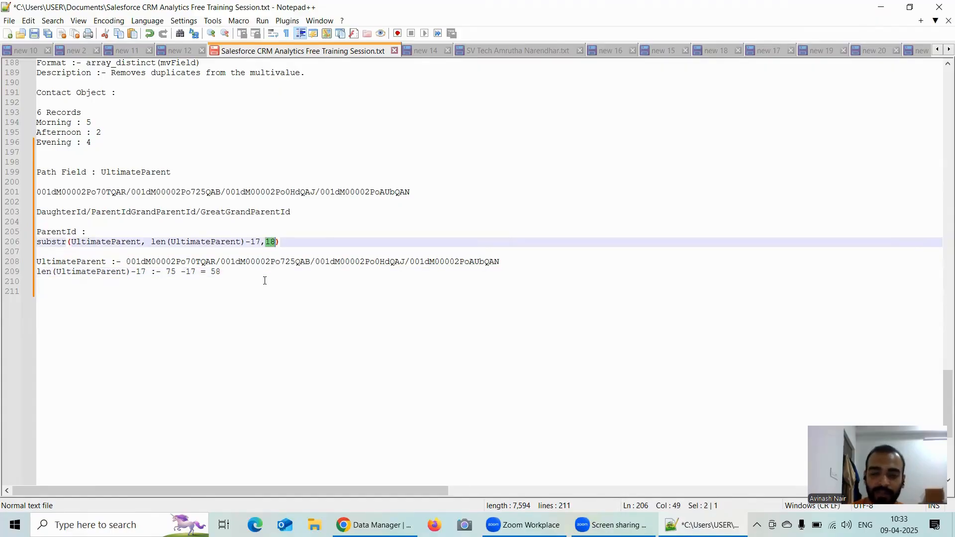
left_click_drag(308, 242, 34, 243)
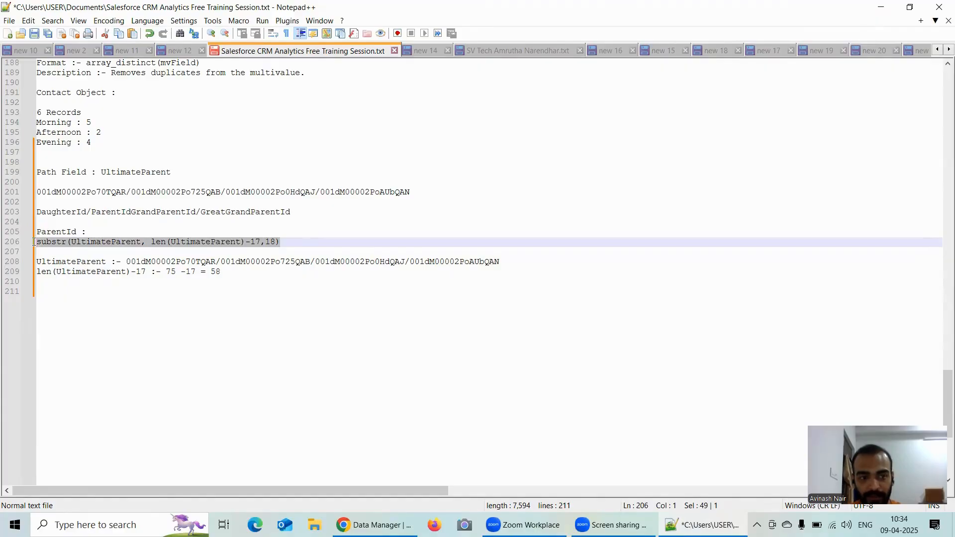
left_click(233, 273)
key("Return")
key("Return")
type("len(UltimateParent)-17")
Step: Copy the full substr expression under ParentId and replace the pasted len(UltimateParent)-17 line below the calculation with it
left_click(308, 241)
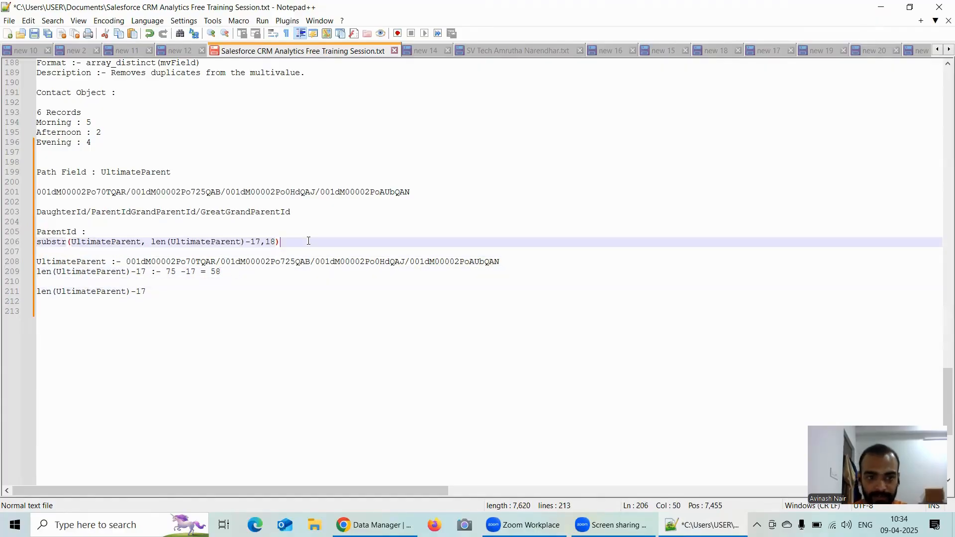
key("shift+Left")
key("shift+Left")
key("shift+Left")
key("shift+Left")
key("shift+Left")
key("shift+Left")
key("shift+Left")
key("shift+Left")
key("shift+Left")
key("shift+Left")
key("shift+Left")
key("shift+Left")
key("shift+Left")
key("shift+Left")
key("shift+Left")
key("shift+Left")
key("shift+Left")
key("shift+Left")
key("shift+Left")
key("shift+Left")
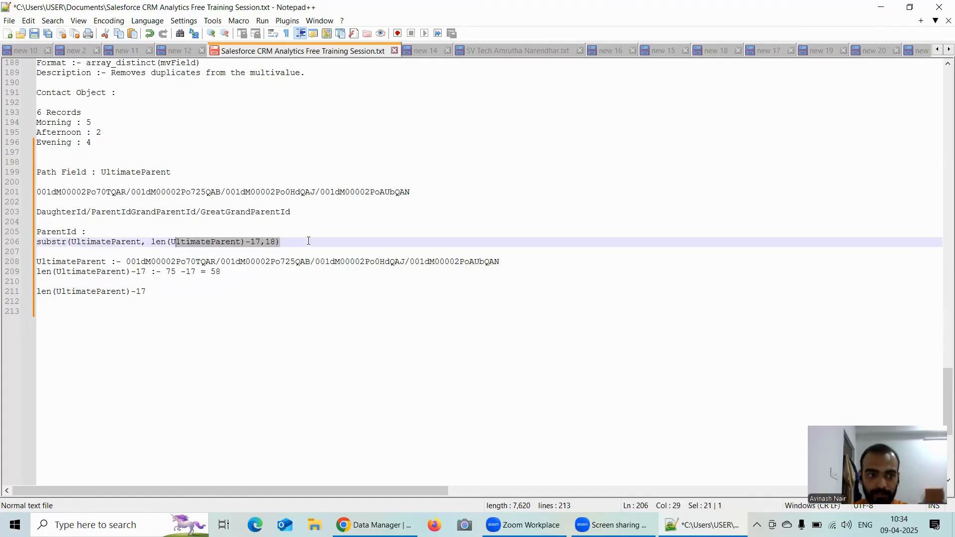
key("shift+Left")
key("shift+Left")
key("shift+Left")
key("shift+Left")
key("shift+Left")
key("shift+Left")
key("shift+Left")
key("shift+Left")
key("shift+Left")
key("shift+Left")
key("shift+Left")
key("shift+Left")
key("shift+Left")
key("shift+Left")
key("shift+Left")
key("ctrl+c")
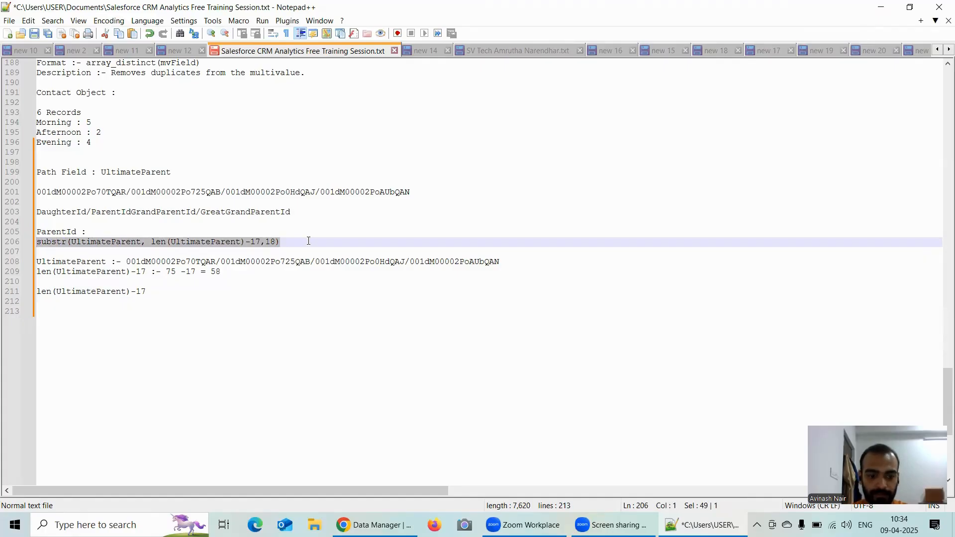
left_click(174, 296)
key("BackSpace")
key("BackSpace")
key("BackSpace")
key("BackSpace")
key("BackSpace")
key("BackSpace")
key("BackSpace")
key("BackSpace")
key("BackSpace")
key("BackSpace")
key("BackSpace")
key("BackSpace")
key("BackSpace")
key("BackSpace")
key("BackSpace")
key("BackSpace")
key("BackSpace")
key("BackSpace")
key("BackSpace")
key("BackSpace")
key("BackSpace")
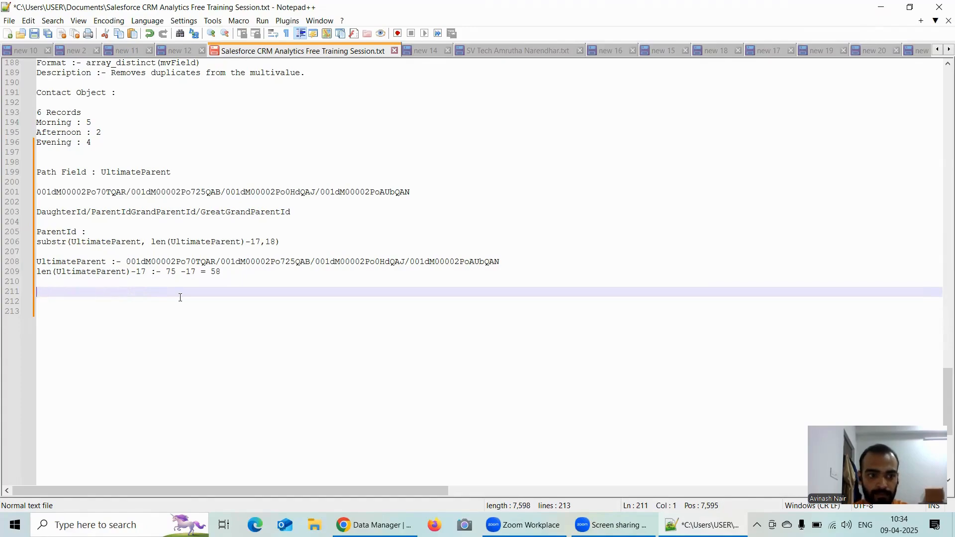
key("ctrl+v")
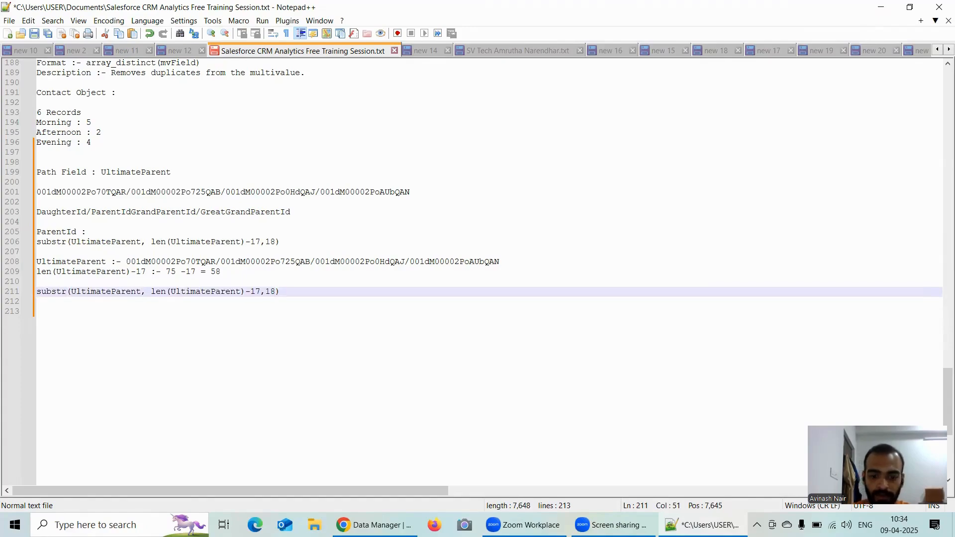
key("Down")
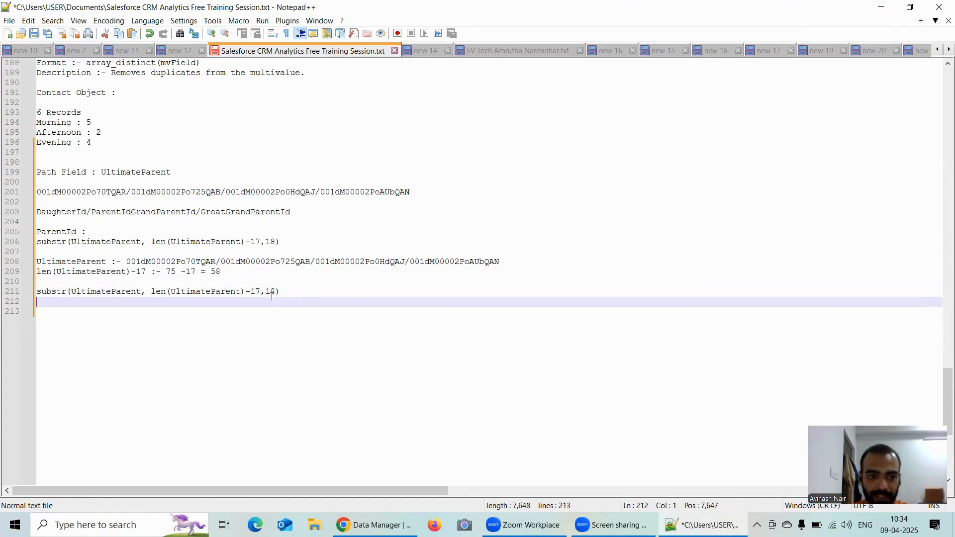
Step: Replace len(UltimateParent)-17 in the copied expression with 58, giving substr(UltimateParent, 58,18)
left_click(260, 291)
key("BackSpace")
key("BackSpace")
key("BackSpace")
key("BackSpace")
key("BackSpace")
key("BackSpace")
key("BackSpace")
key("BackSpace")
key("BackSpace")
key("BackSpace")
key("BackSpace")
key("BackSpace")
key("BackSpace")
key("BackSpace")
key("BackSpace")
key("BackSpace")
key("BackSpace")
key("BackSpace")
key("BackSpace")
key("BackSpace")
key("BackSpace")
key("BackSpace")
type("58")
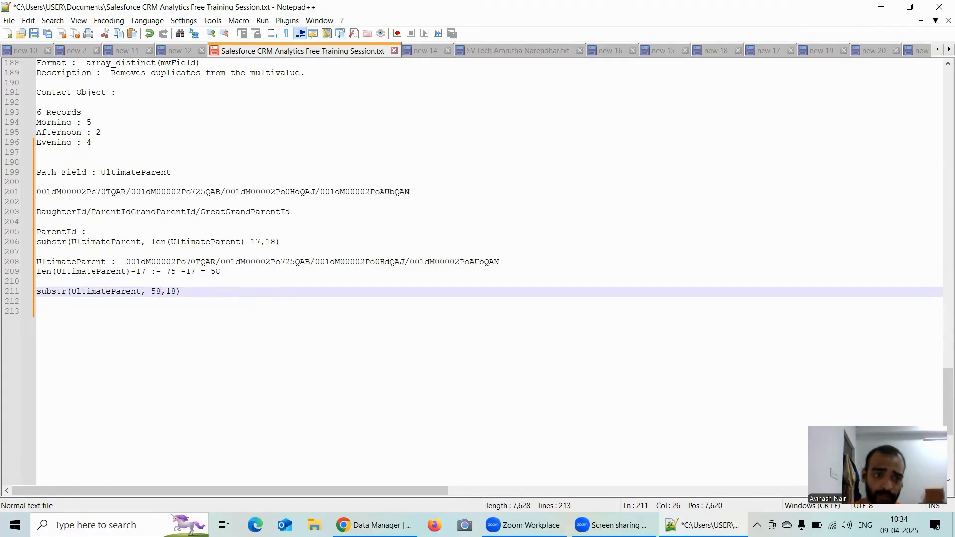
Step: Highlight the first 18-character ID in the path on the UltimateParent line
left_click(217, 259)
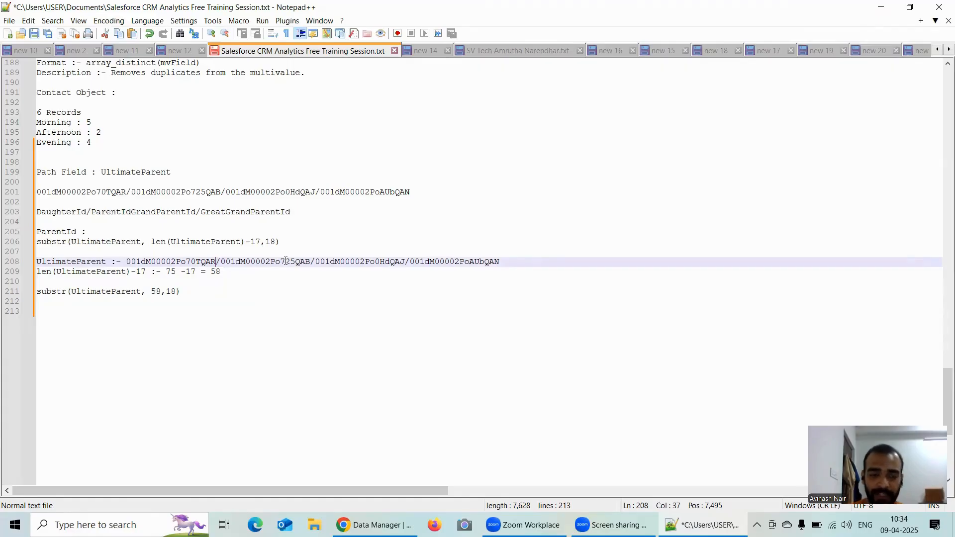
key("Right")
key("Right")
key("Right")
key("Right")
key("Right")
key("Right")
key("Right")
key("Right")
key("Right")
key("Right")
key("Right")
key("Right")
key("Right")
key("Right")
key("Right")
key("Right")
key("Right")
key("Right")
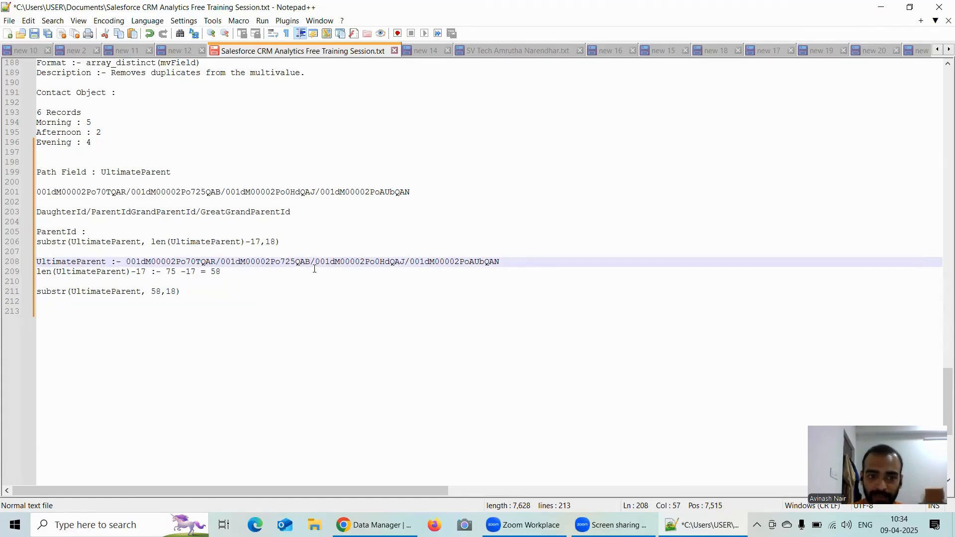
key("Left")
key("Left")
key("Left")
key("Left")
key("Left")
key("Left")
key("Left")
key("Left")
key("Left")
key("Left")
key("Left")
key("Left")
key("Left")
key("Left")
key("Left")
key("Left")
key("Left")
key("Left")
key("Left")
key("Left")
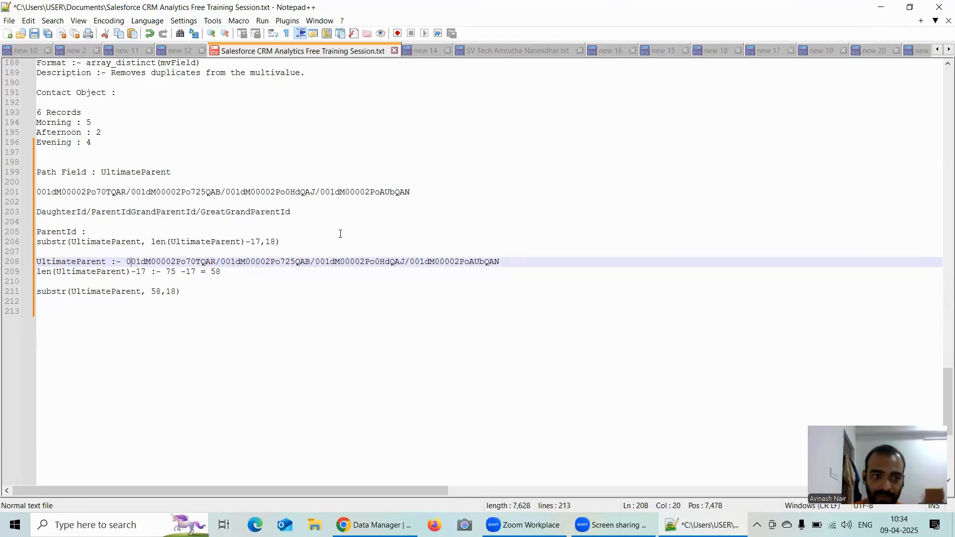
key("shift+Right")
key("shift+Right")
key("shift+Right")
key("shift+Right")
key("shift+Right")
key("shift+Right")
key("shift+Right")
key("shift+Right")
key("shift+Right")
key("shift+Right")
key("shift+Right")
key("shift+Right")
key("shift+Right")
key("shift+Right")
key("shift+Right")
key("shift+Right")
key("shift+Right")
key("shift+Right")
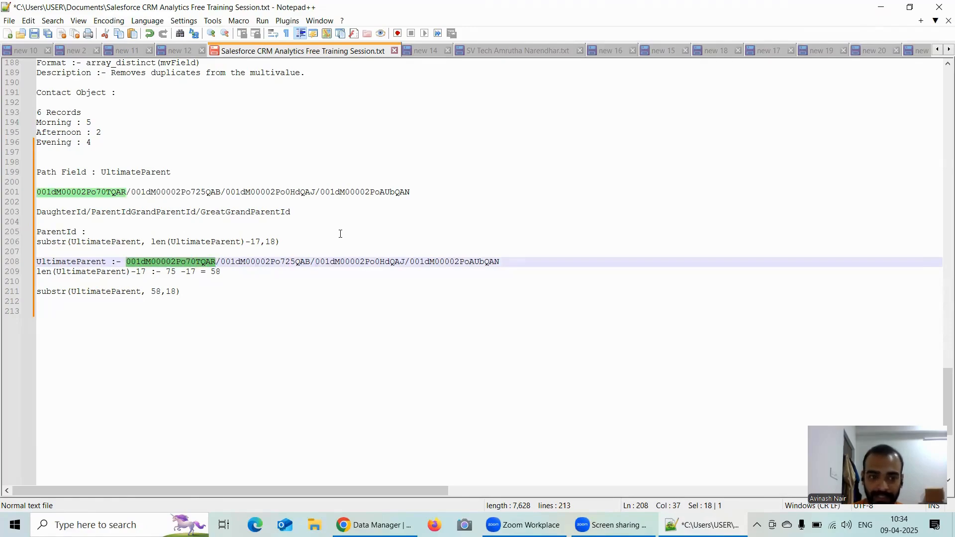
Step: Extend the highlighted path text through the second ID and the slash that follows it
key("shift+Right")
key("shift+Right")
key("shift+Right")
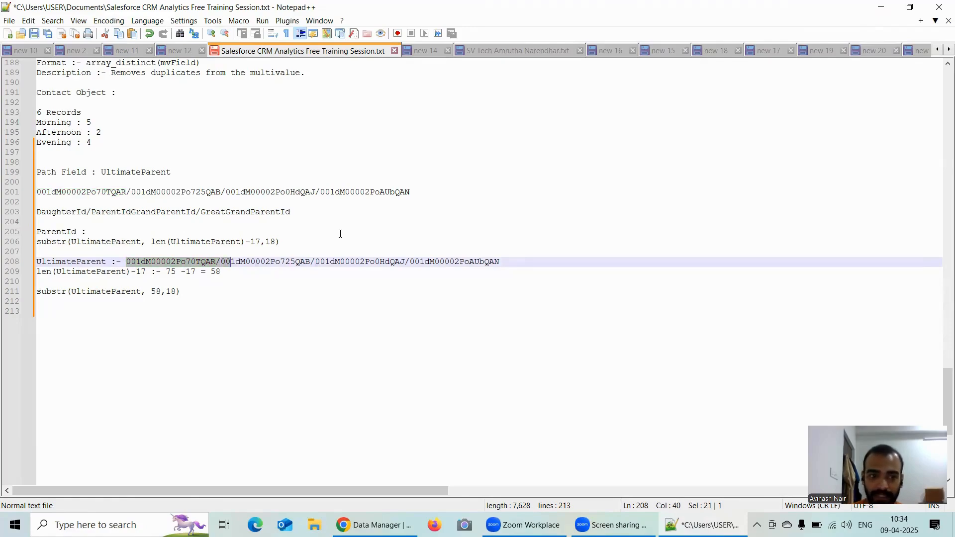
key("shift+Right")
key("shift+Right")
key("shift+Right")
key("shift+Right")
key("shift+Right")
key("shift+Right")
key("shift+Right")
key("shift+Right")
key("shift+Right")
key("shift+Right")
key("shift+Right")
key("shift+Right")
key("shift+Right")
key("shift+Right")
key("shift+Right")
key("shift+Right")
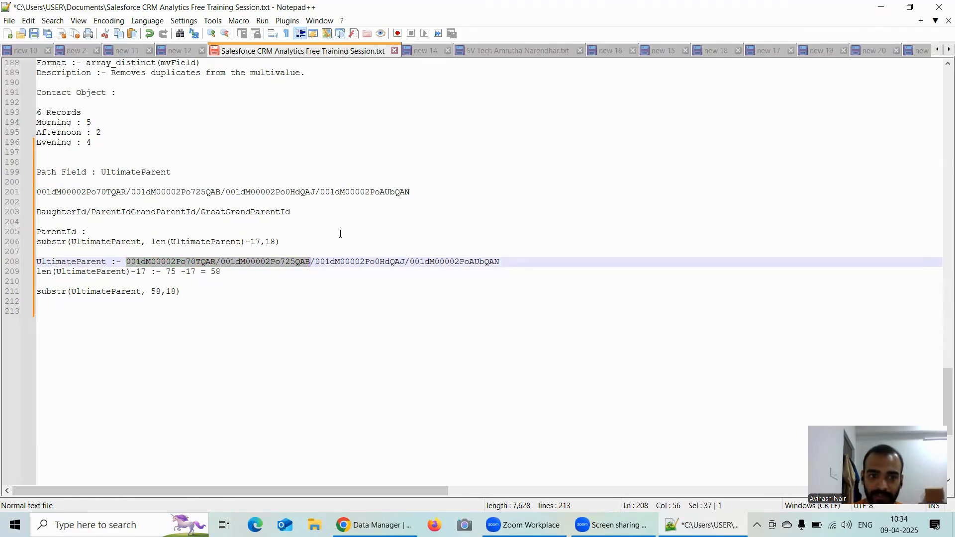
key("shift+Right")
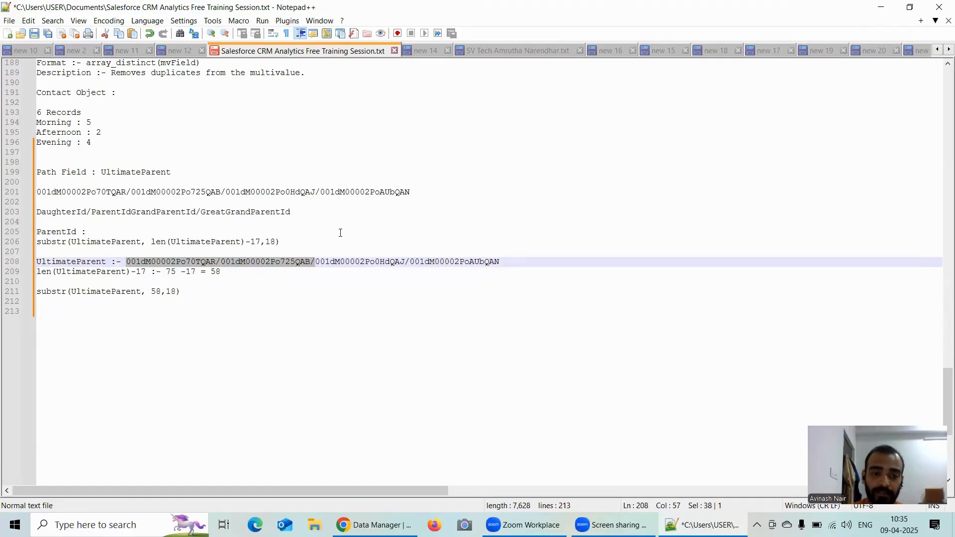
Step: Extend the highlight through the third ID and its slash, stopping right before the path's last ID
key("shift+Right")
key("shift+Right")
key("shift+Right")
key("shift+Right")
key("shift+Right")
key("shift+Right")
key("shift+Right")
key("shift+Right")
key("shift+Right")
key("shift+Right")
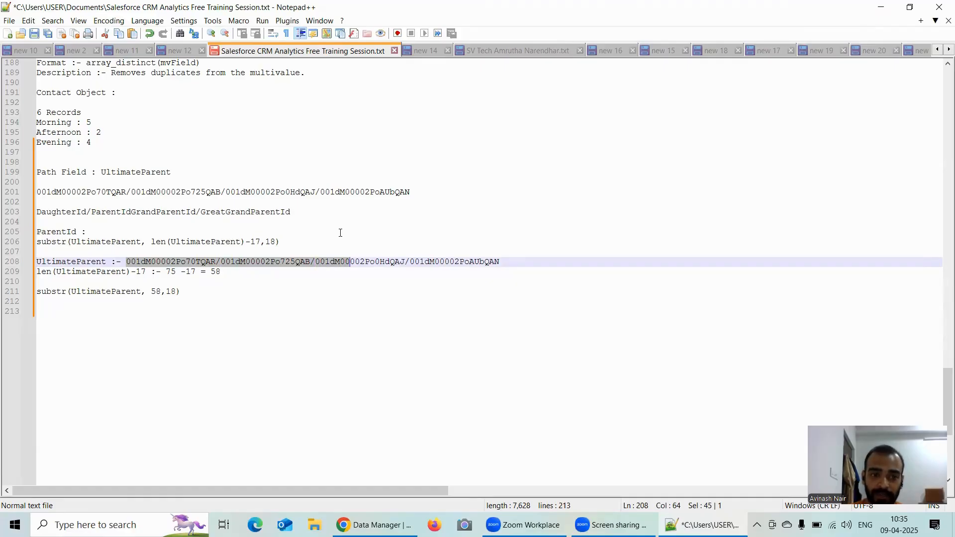
key("shift+Right")
key("shift+Right")
key("shift+Right")
key("shift+Right")
key("shift+Right")
key("shift+Right")
key("shift+Right")
key("shift+Right")
key("shift+Right")
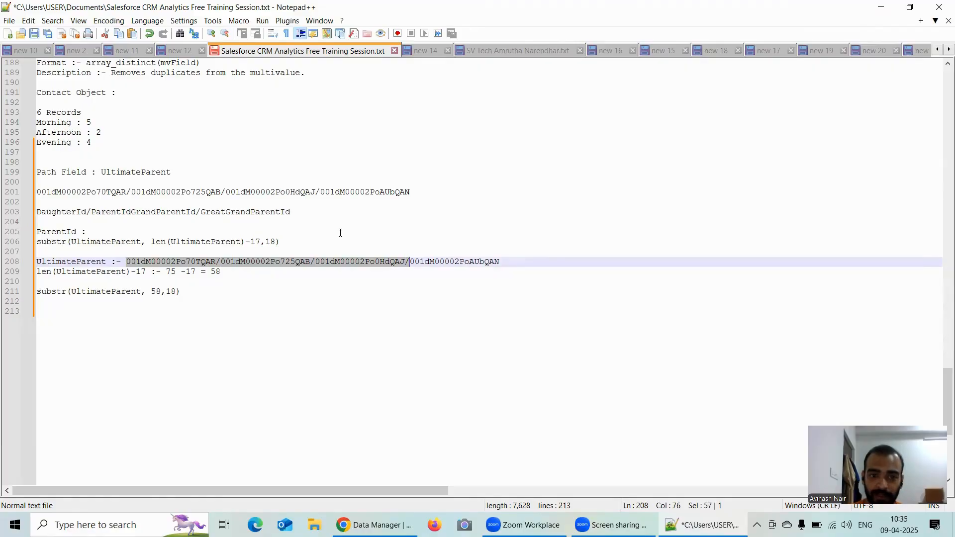
key("shift+Left")
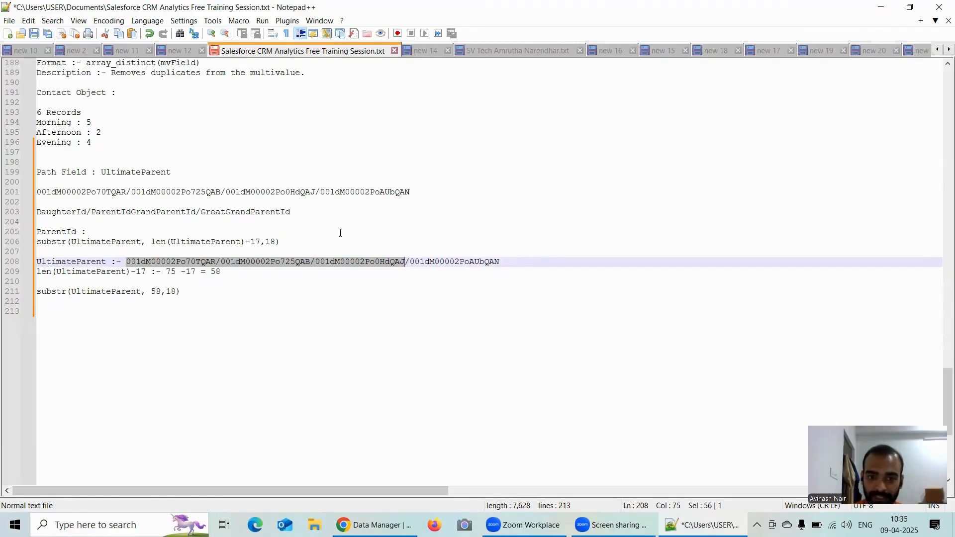
key("shift+Right")
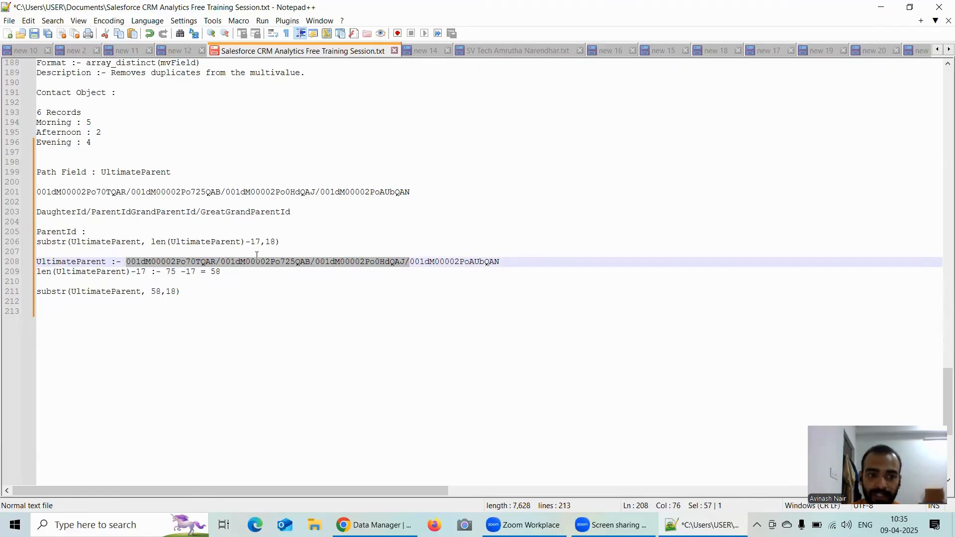
Step: Highlight the last 18 characters of the UltimateParent path, starting right after the final slash
left_click(409, 264)
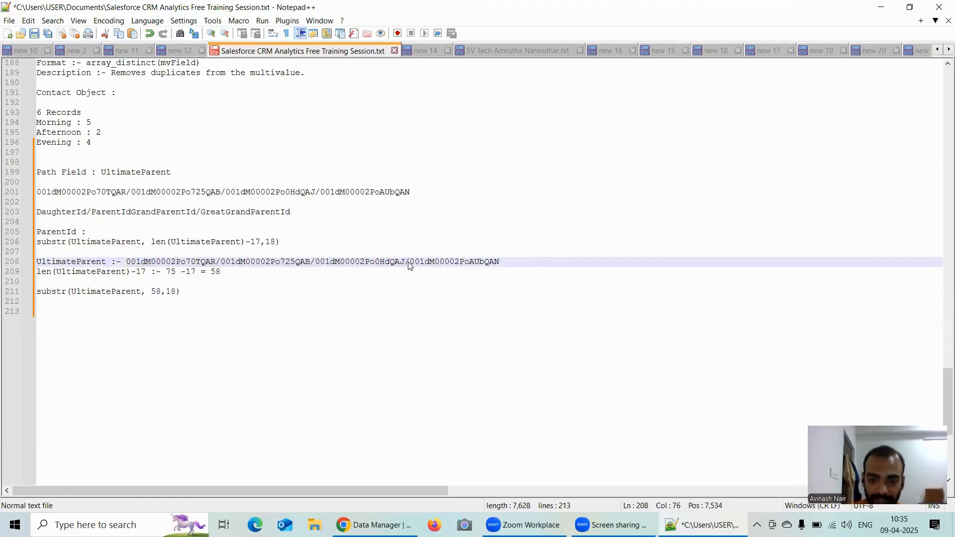
key("shift+Right")
key("shift+Right")
key("shift+Right")
key("shift+Right")
key("shift+Right")
key("shift+Right")
key("shift+Right")
key("shift+Right")
key("shift+Right")
key("shift+Right")
key("shift+Right")
key("shift+Right")
key("shift+Right")
key("shift+Right")
key("shift+Right")
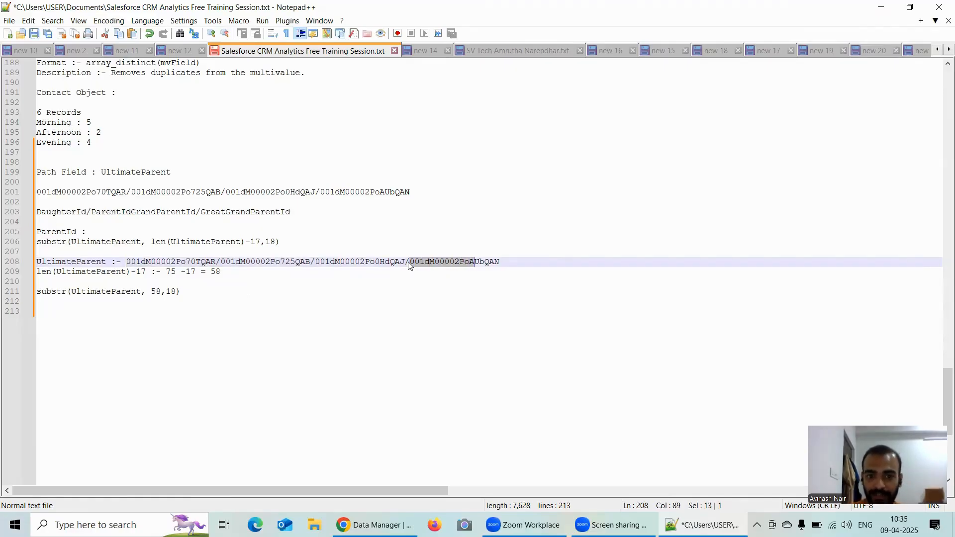
key("shift+Right")
key("shift+Right")
key("shift+Right")
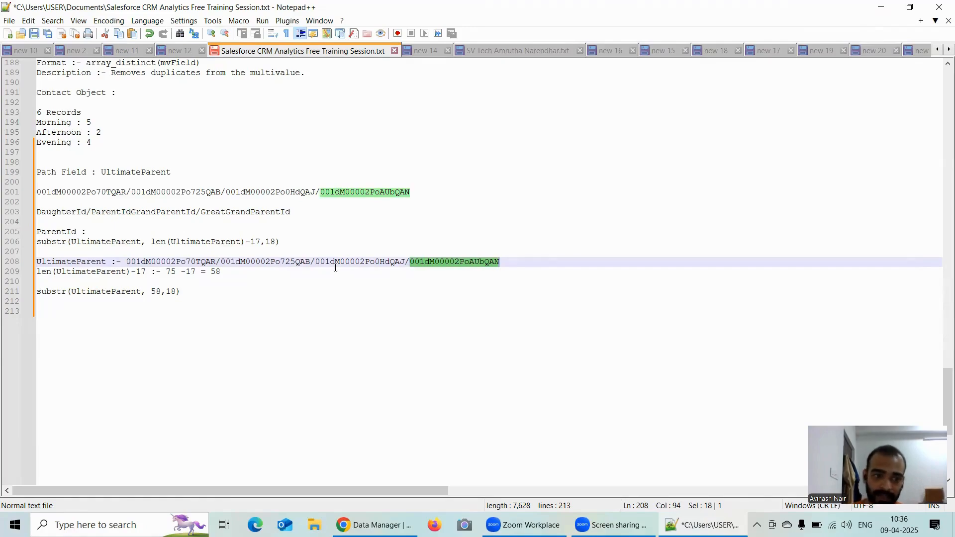
Step: Complete the substr(UltimateParent, 58,18) line with "= " followed by a copy of the path's last ID
left_click(193, 293)
type("=")
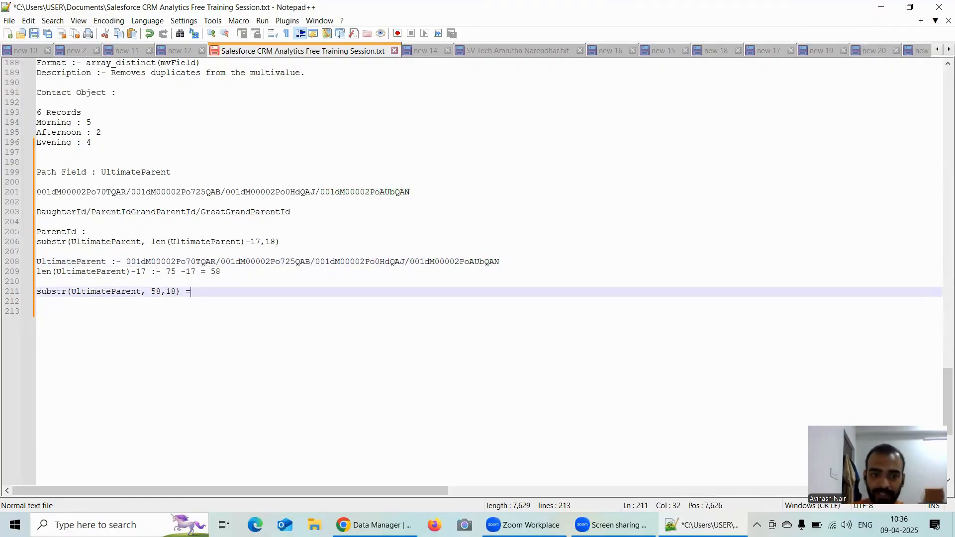
double_click(466, 262)
key("ctrl+c")
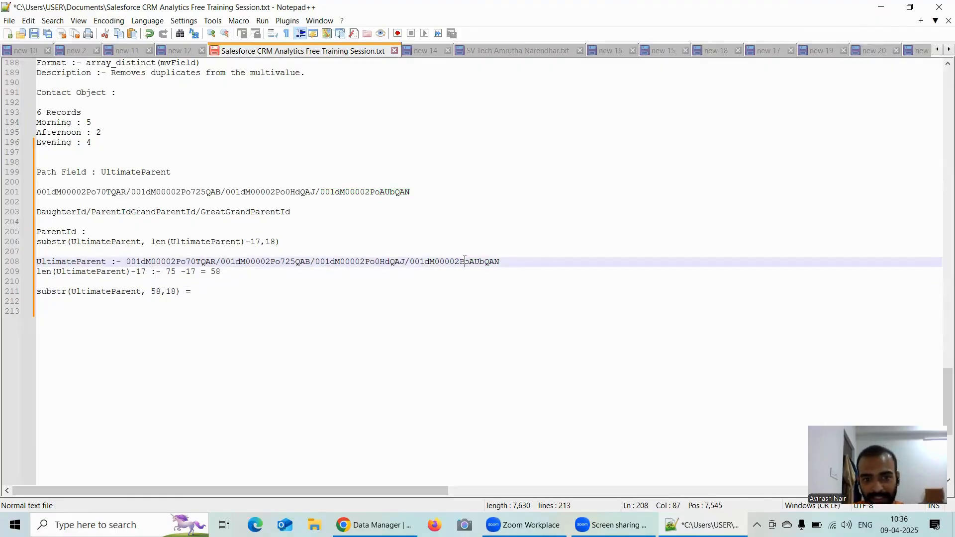
left_click(199, 292)
key("BackSpace")
key("ctrl+v")
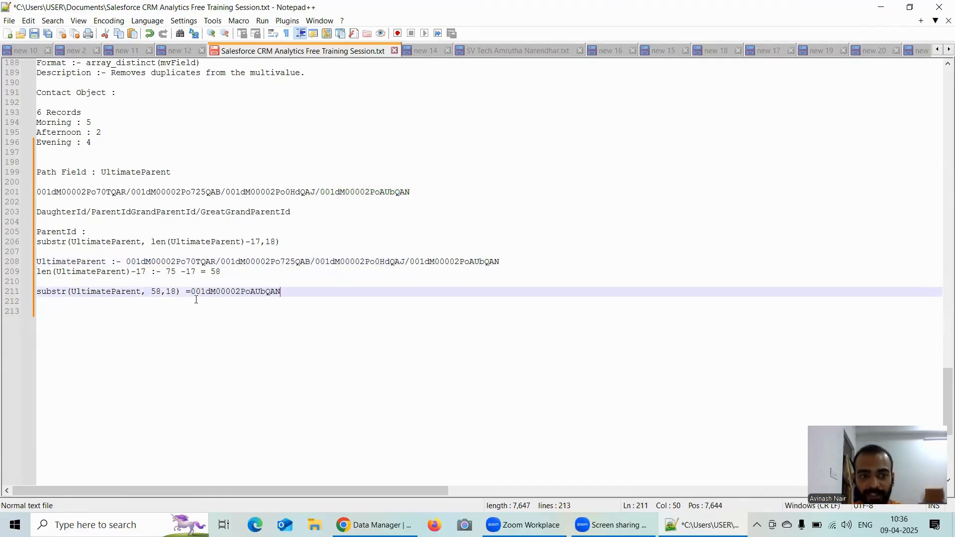
left_click(190, 292)
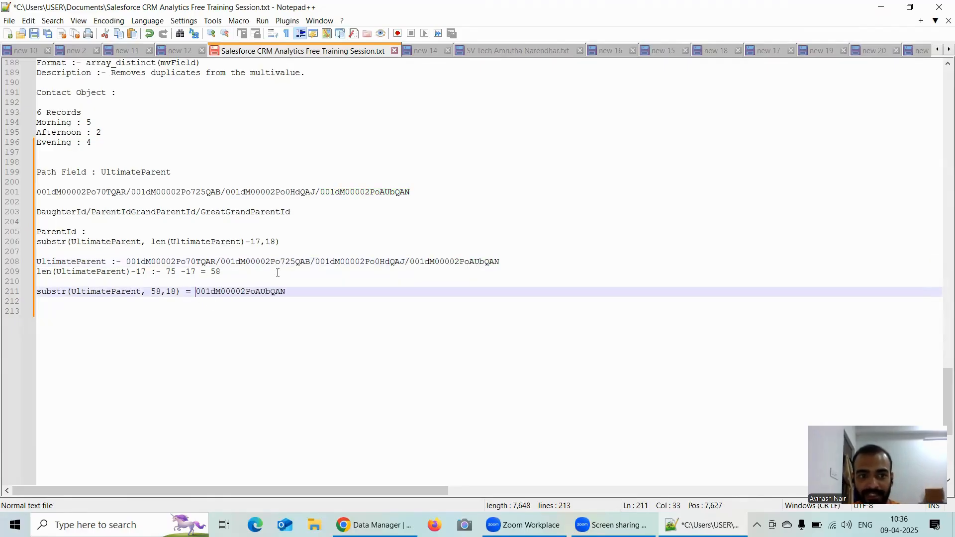
Step: Highlight GreatGrandParentId in the line that describes the path's hierarchy levels
left_click(223, 213)
left_click(238, 204)
double_click(240, 213)
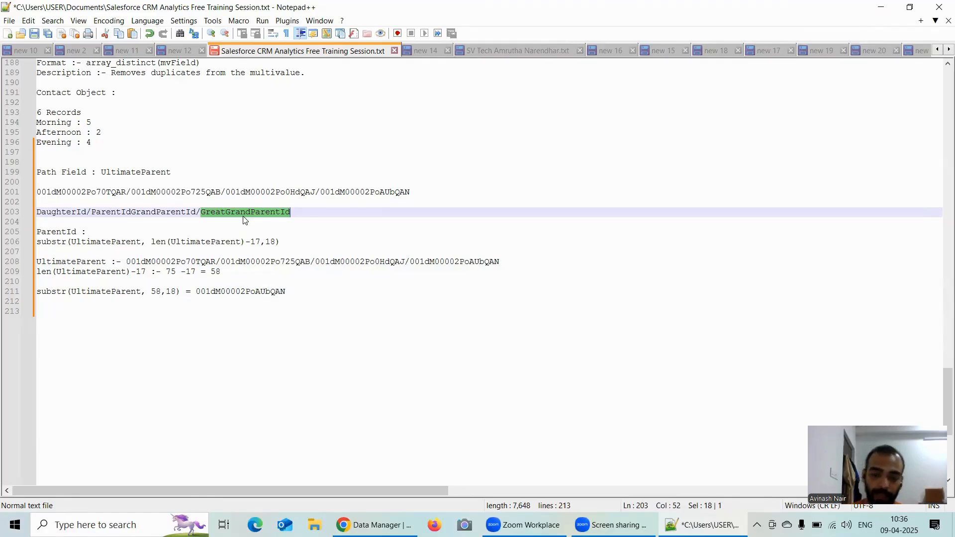
Step: Switch to Data Manager in Chrome, close the UltimateParentCalculation node without saving, and look over the Augment_Child_UltimateParent node's attributes
left_click(373, 524)
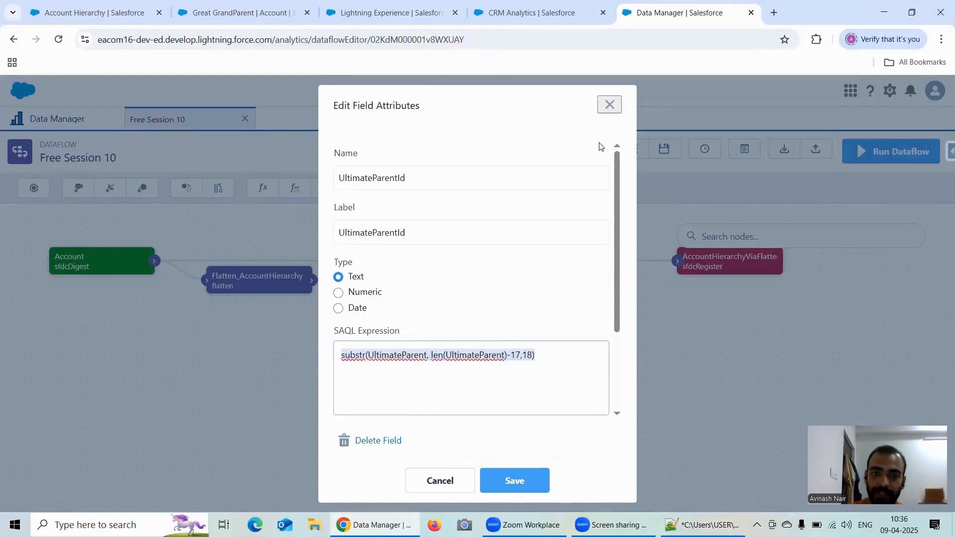
left_click(609, 105)
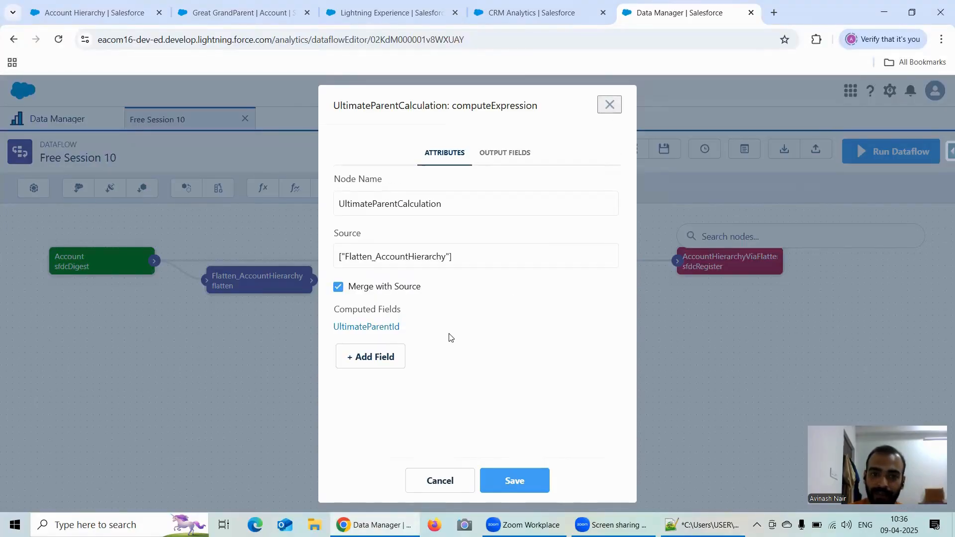
left_click(463, 483)
double_click(612, 260)
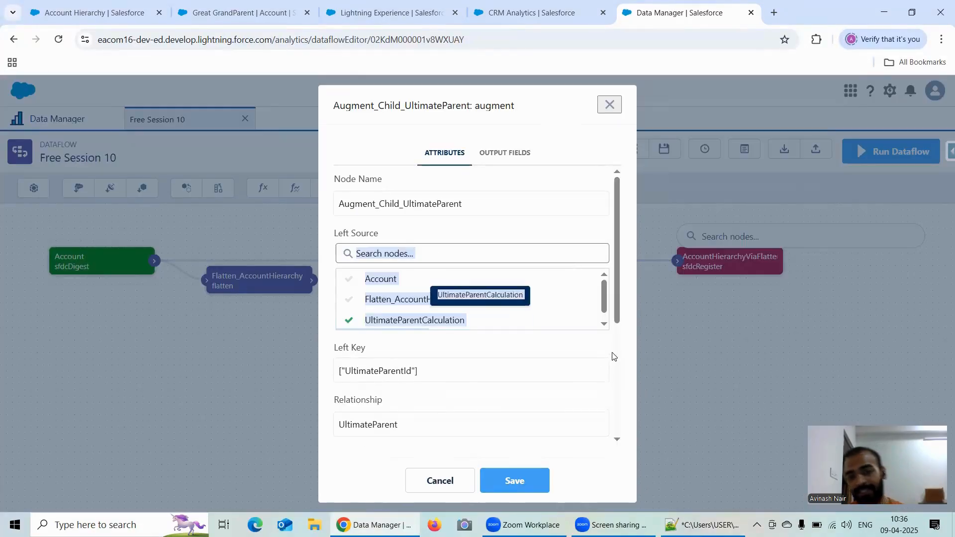
left_click(567, 228)
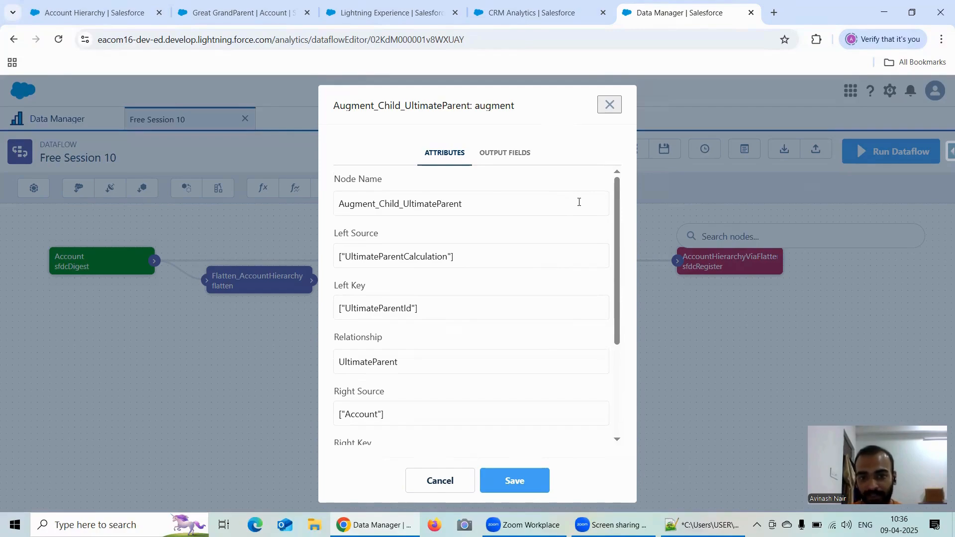
left_click(610, 105)
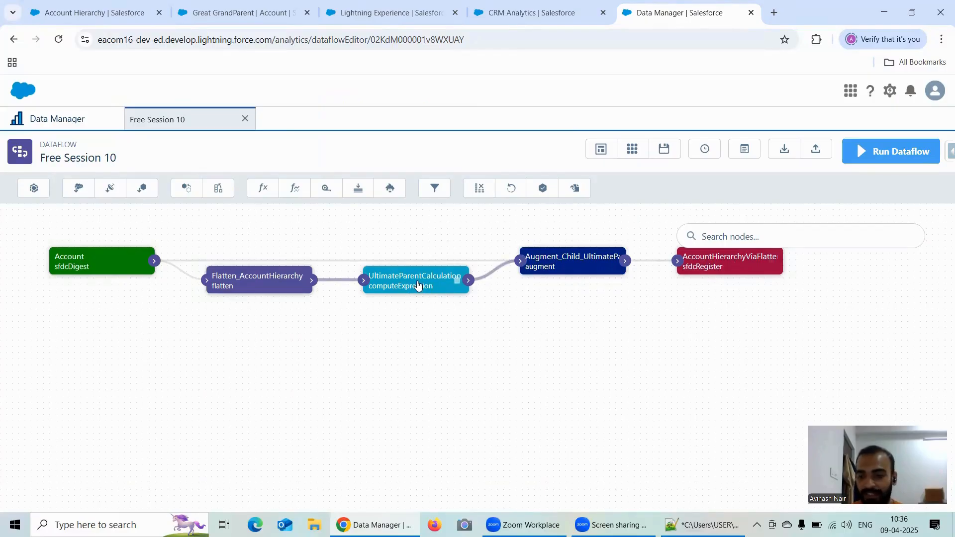
Step: Check the UltimateParent.Name column in the AccountHierarchyViaFlatten lens and return to the Free Session 10 dataflow
left_click(265, 14)
left_click(399, 20)
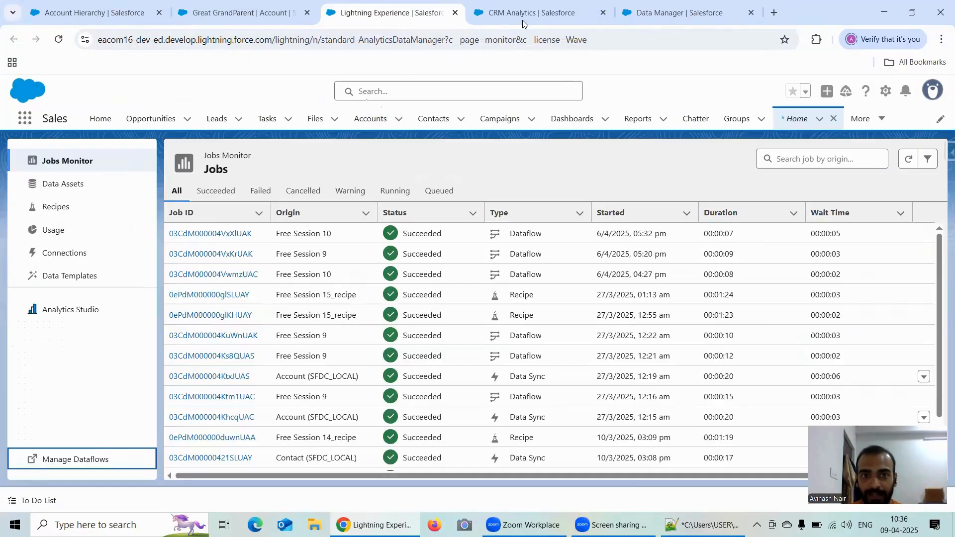
left_click(525, 19)
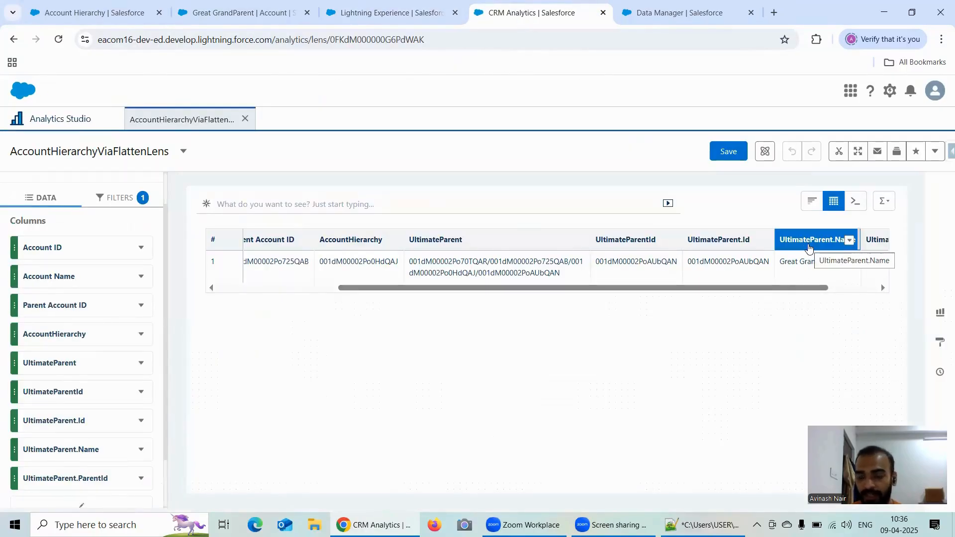
left_click(640, 21)
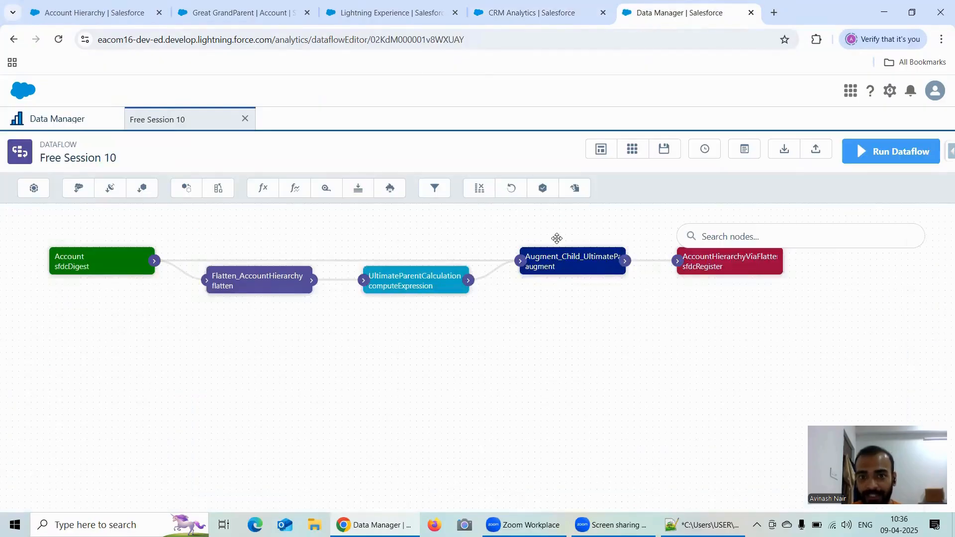
Step: Review the Augment_Child_UltimateParent node's attributes, remove Id and ParentId from its right fields so only Name remains, and save the node
left_click(570, 263)
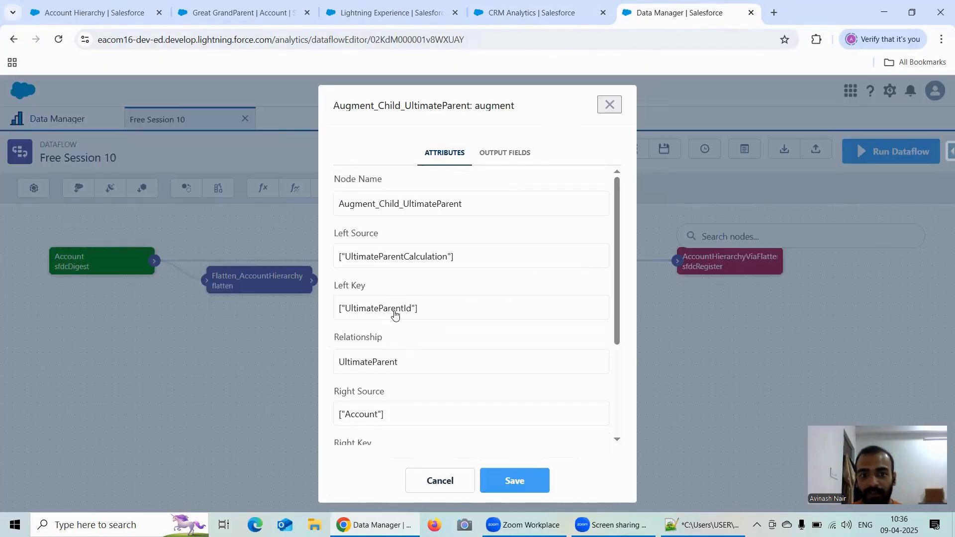
scroll(397, 311, "down", 1)
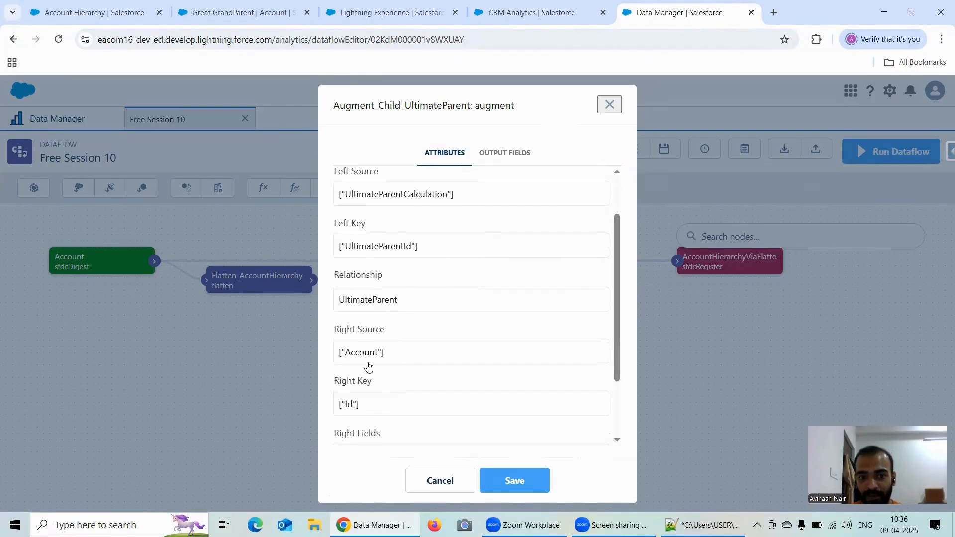
scroll(366, 366, "down", 1)
scroll(380, 259, "up", 1)
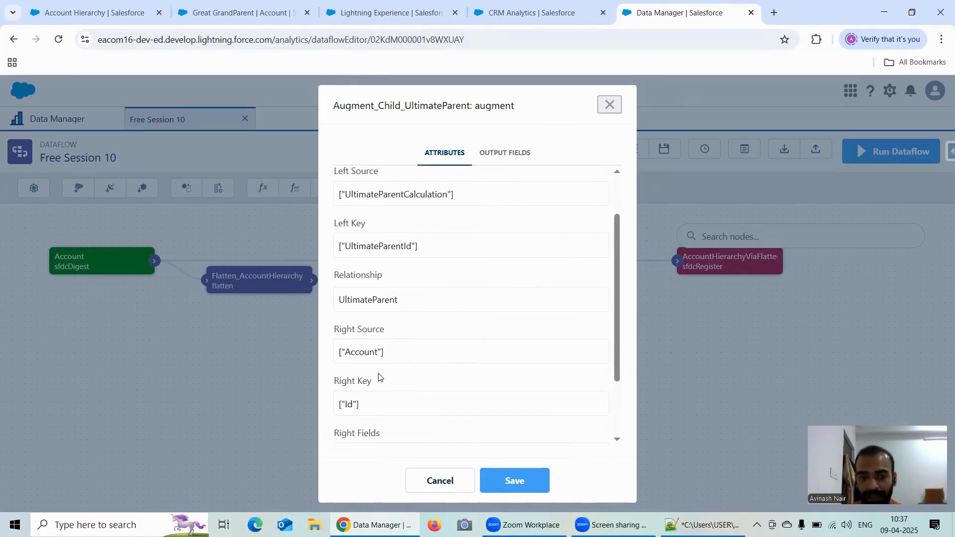
scroll(377, 377, "down", 2)
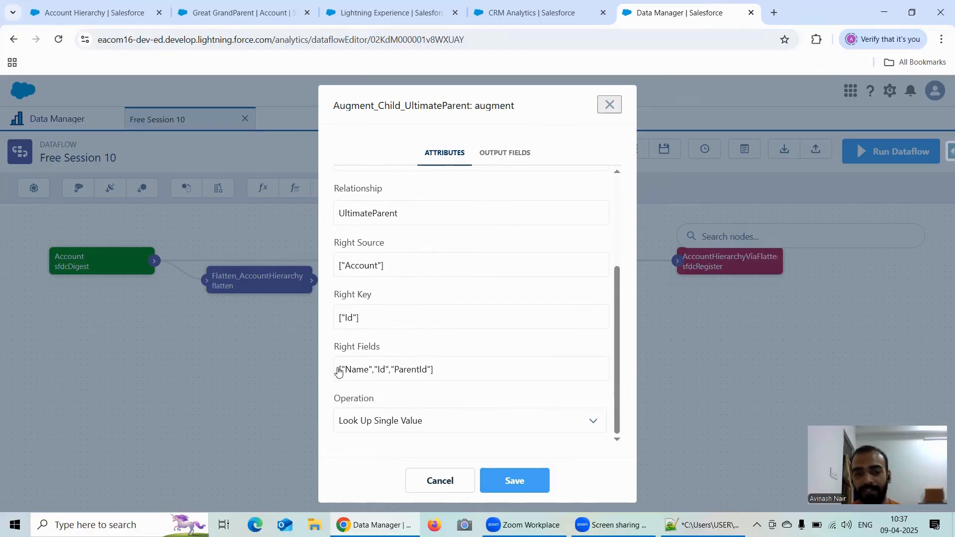
left_click(388, 377)
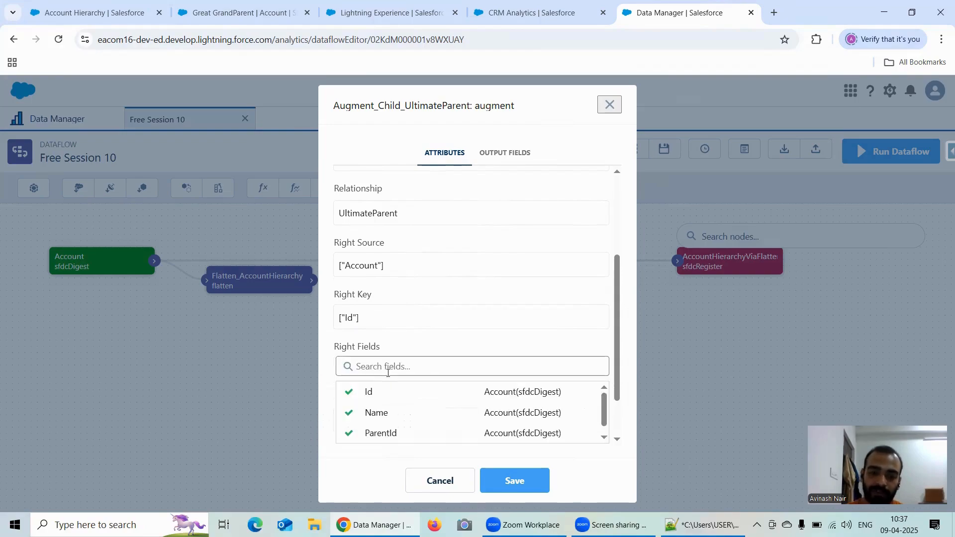
left_click(369, 391)
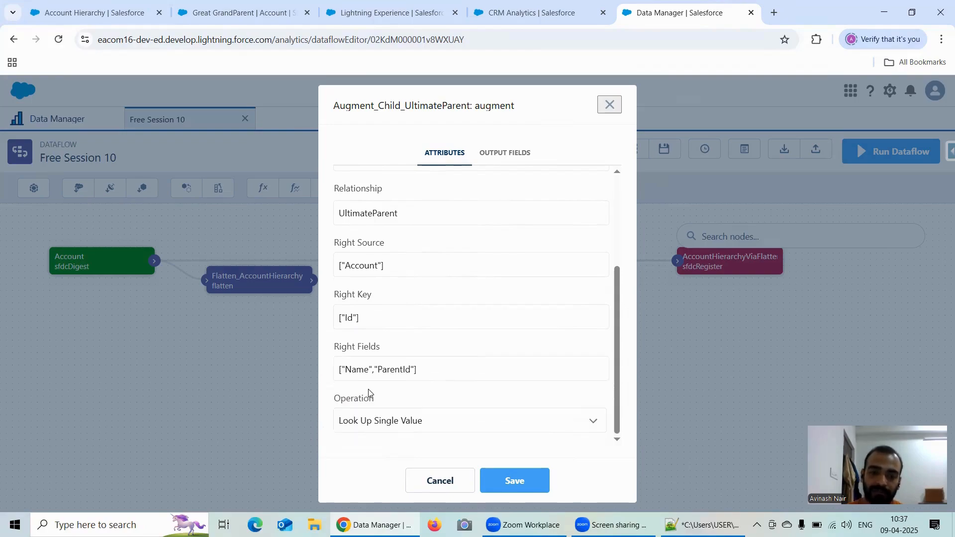
left_click(384, 378)
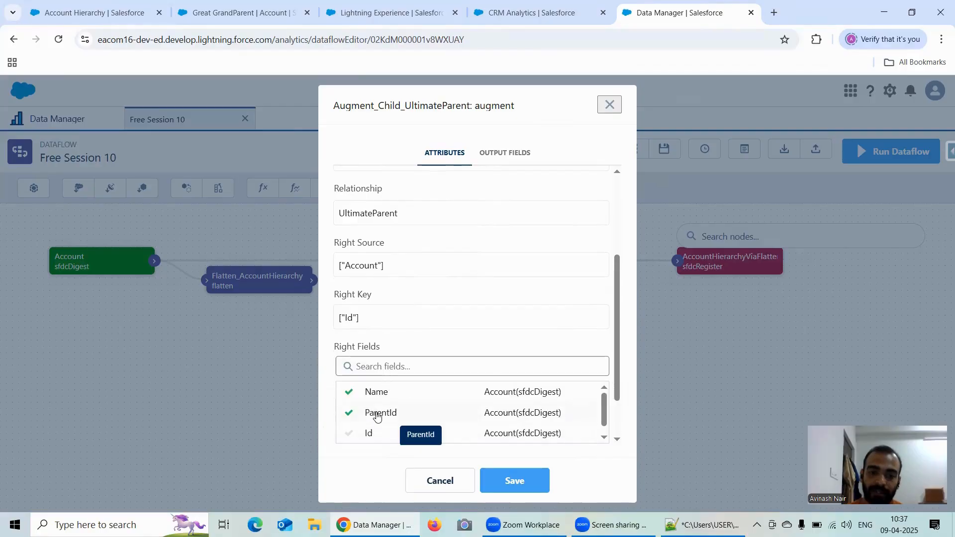
left_click(380, 413)
double_click(379, 420)
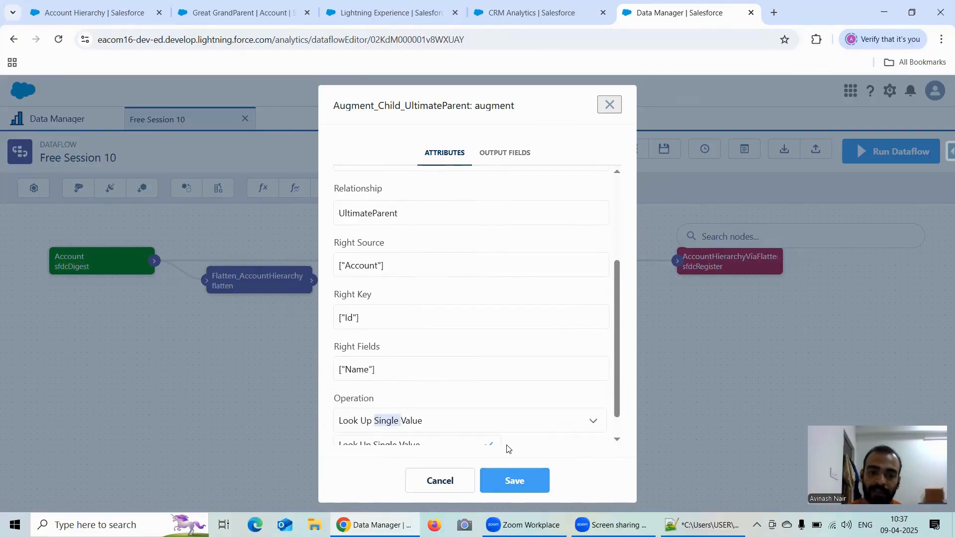
left_click(523, 483)
left_click(589, 400)
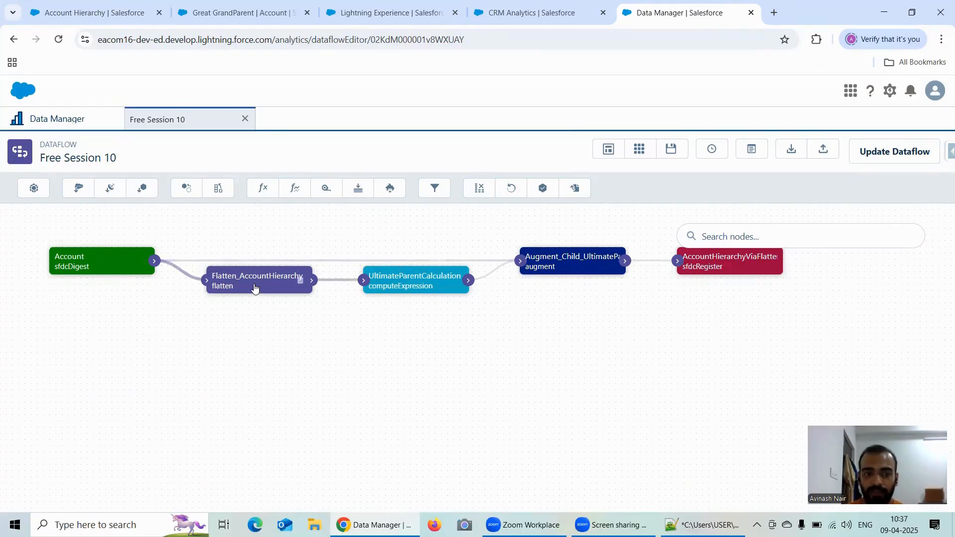
Step: Check the Flatten_AccountHierarchy node's attributes down to Include Self ID, and switch to Notepad++ to highlight ParentIdGrandParentId in the hierarchy-levels line
left_click(255, 282)
scroll(386, 336, "down", 2)
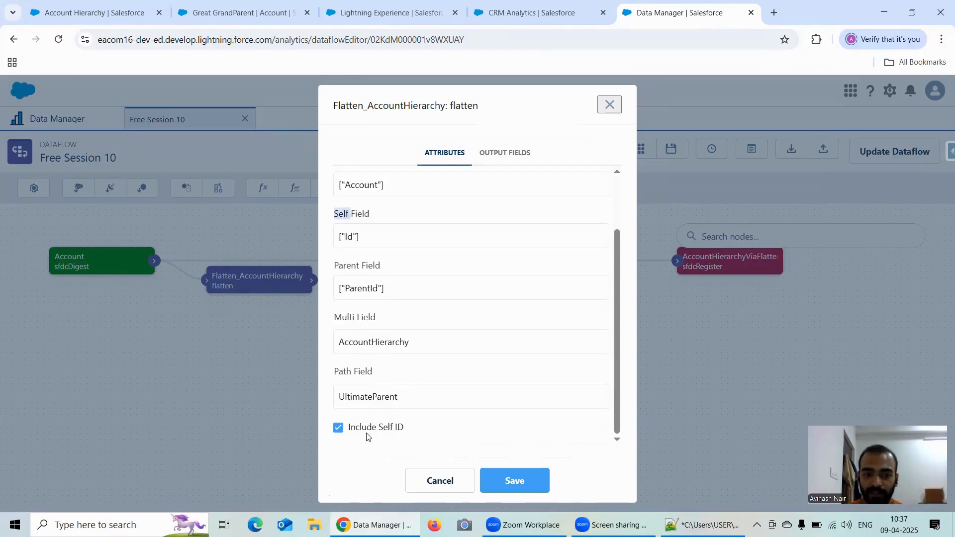
left_click(702, 524)
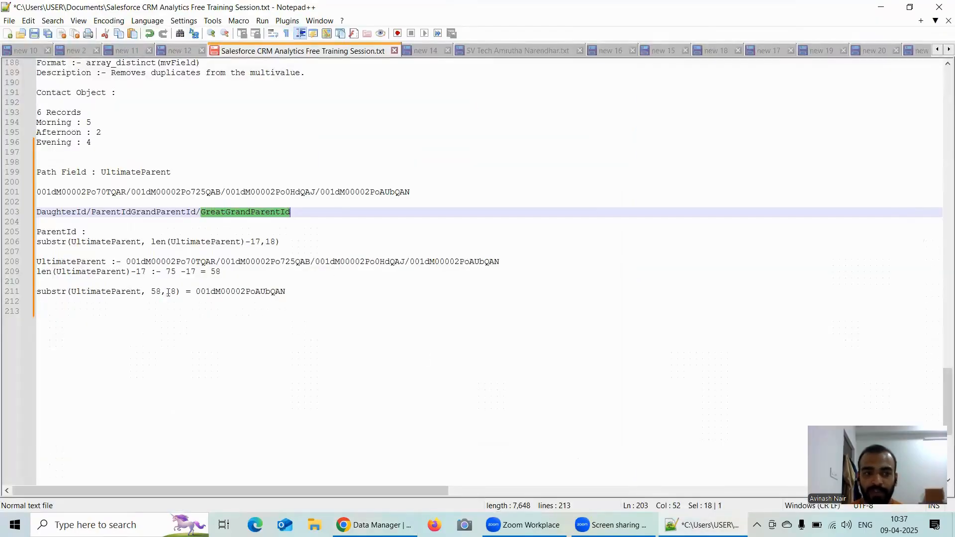
mouse_move(38, 211)
left_mouse_down()
mouse_move(39, 220)
mouse_move(83, 213)
mouse_move(33, 214)
left_mouse_up()
left_click(58, 213)
left_click(30, 215)
double_click(102, 214)
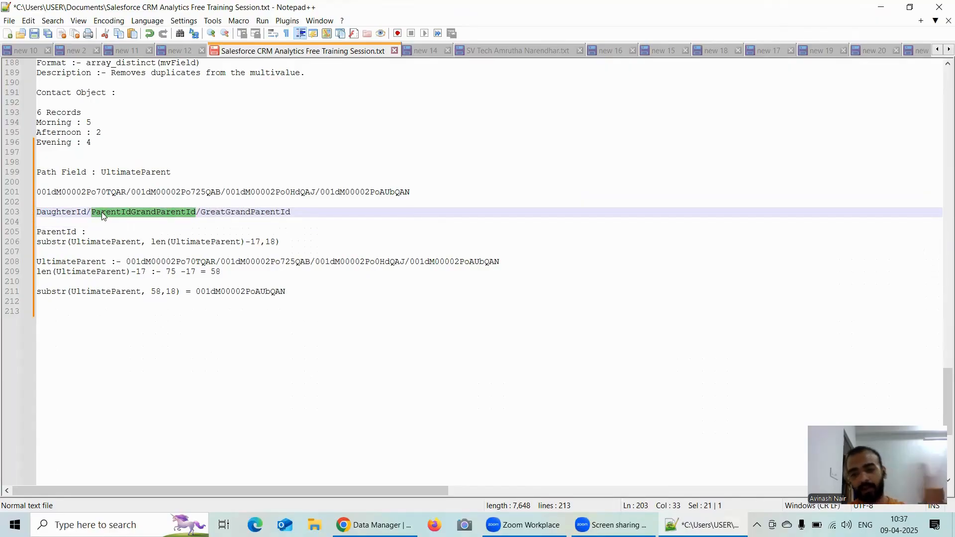
Step: Highlight the arguments of the substr(UltimateParent, len(UltimateParent)-17,18) expression and the last ID of the sample path
left_click_drag(71, 242, 276, 234)
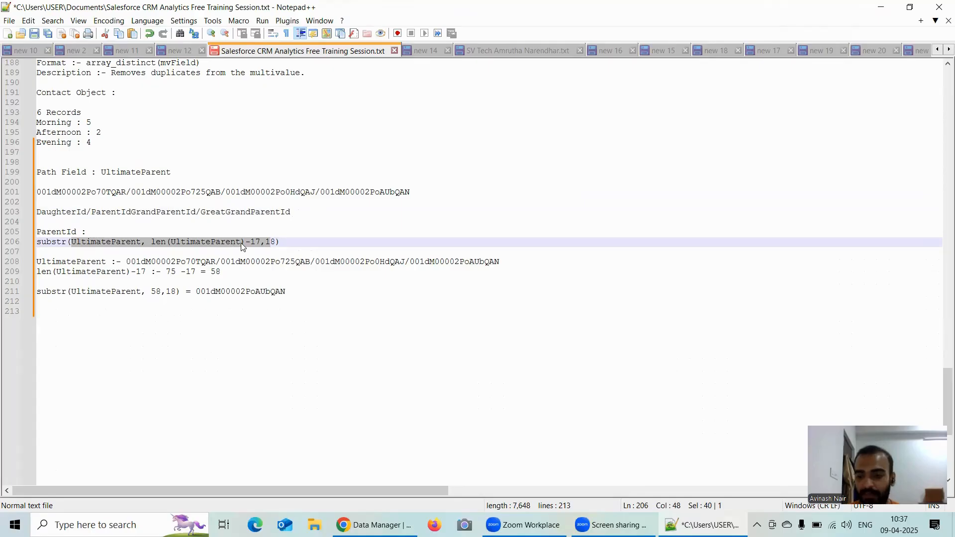
left_click(320, 192)
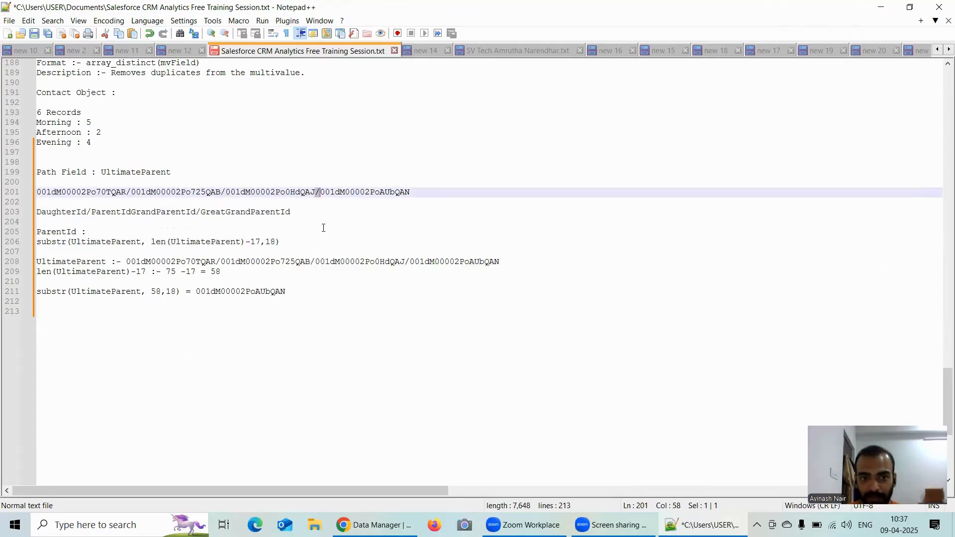
key("shift+End")
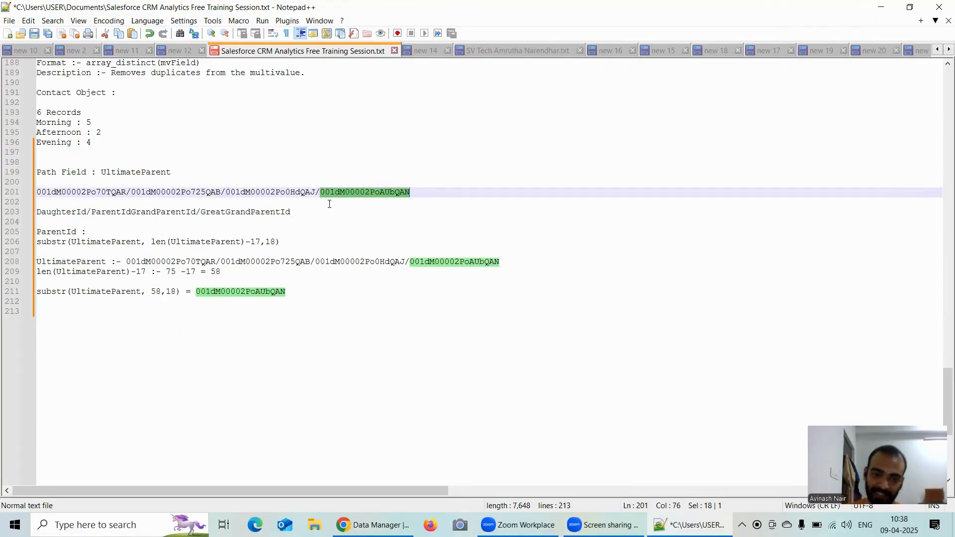
key("Right")
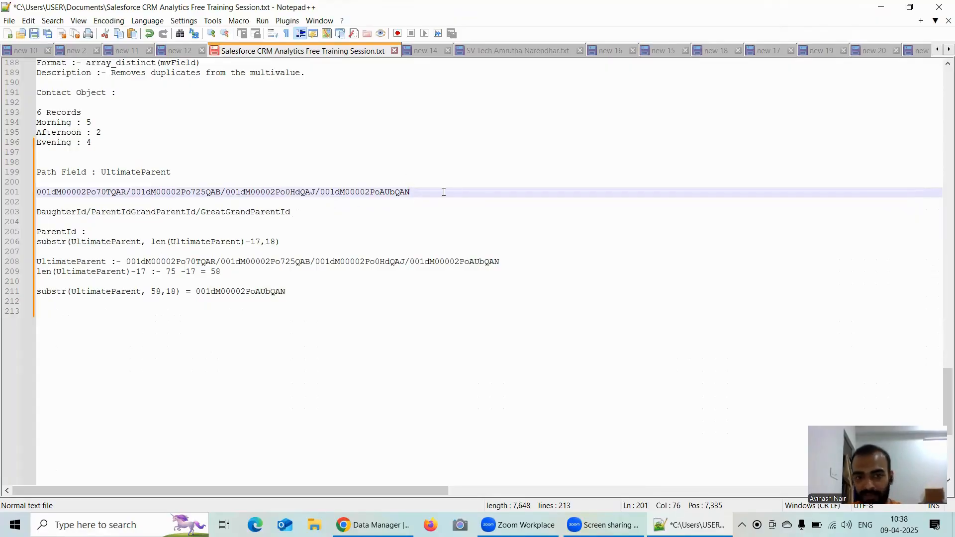
Step: Highlight the slash before the sample path's last ID and the whole line that describes the hierarchy levels
left_click_drag(315, 193, 321, 194)
key("Right")
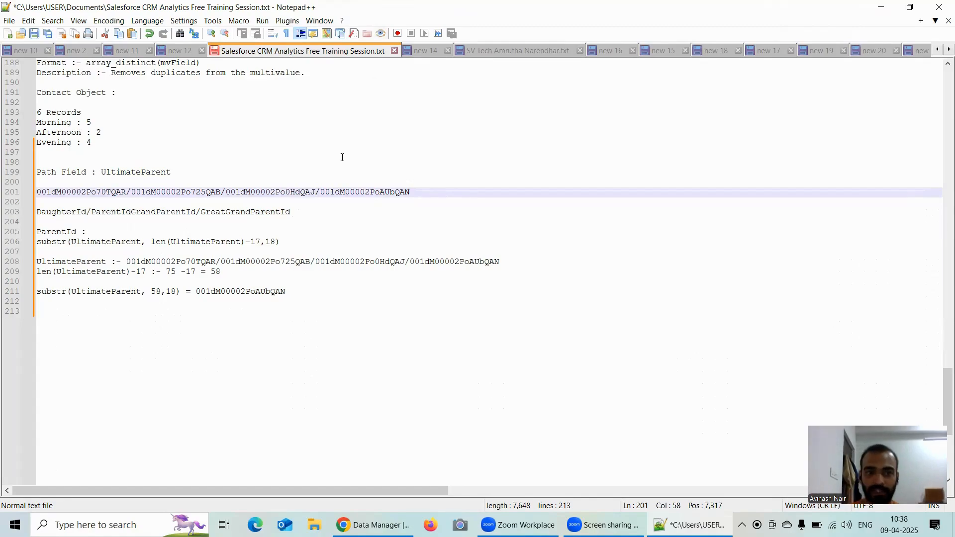
left_click_drag(302, 210, 34, 212)
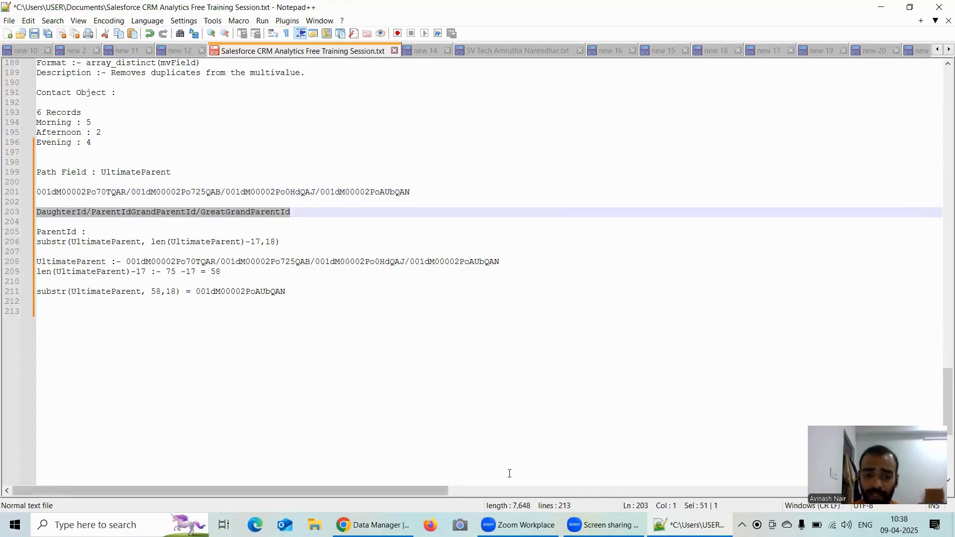
Step: Switch to Data Manager in Chrome, close the Flatten_AccountHierarchy node unsaved, and look over the UltimateParentCalculation node's attributes without changing them
left_click(373, 524)
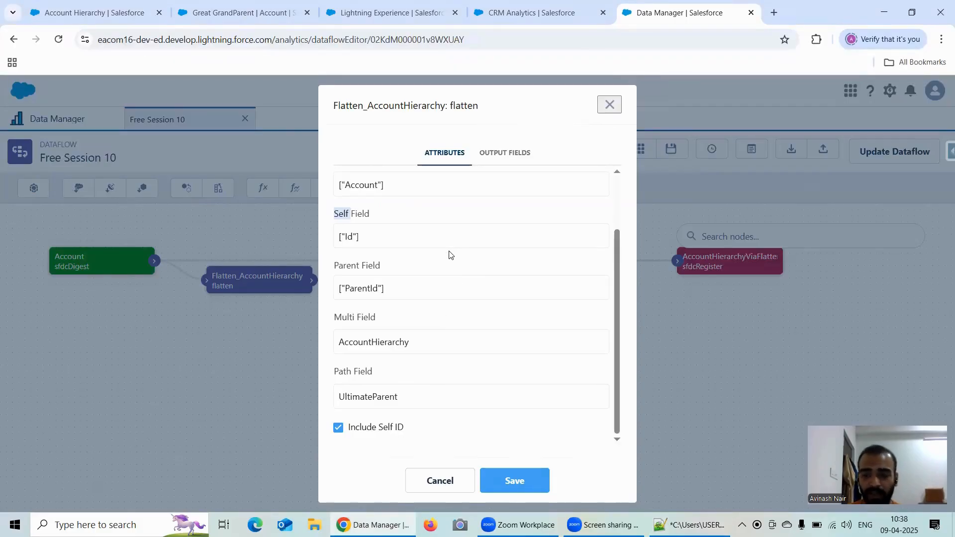
left_click(615, 108)
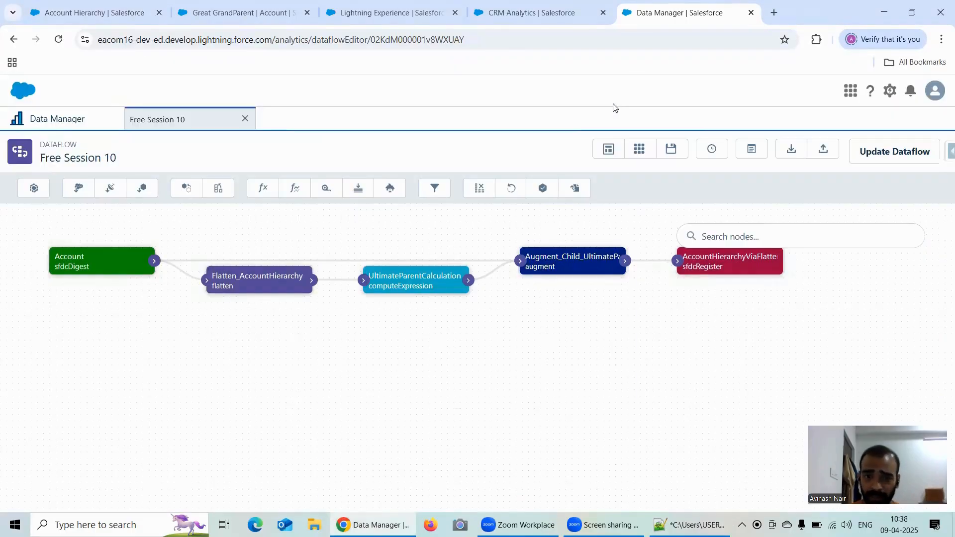
left_click(420, 284)
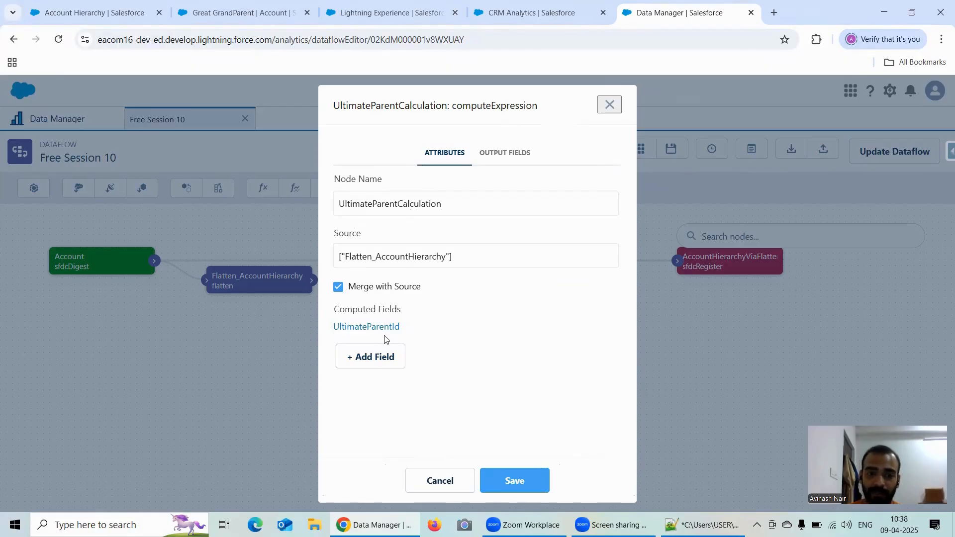
left_click(608, 105)
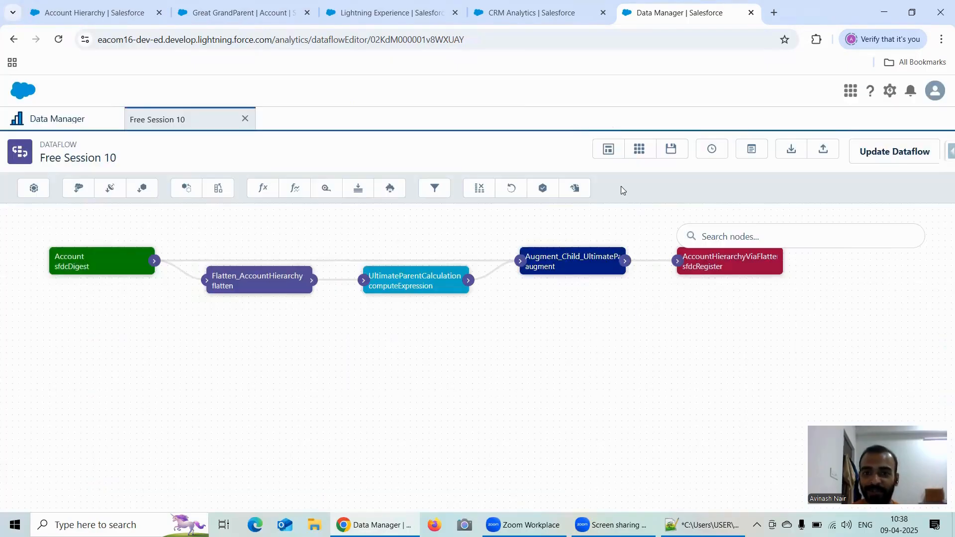